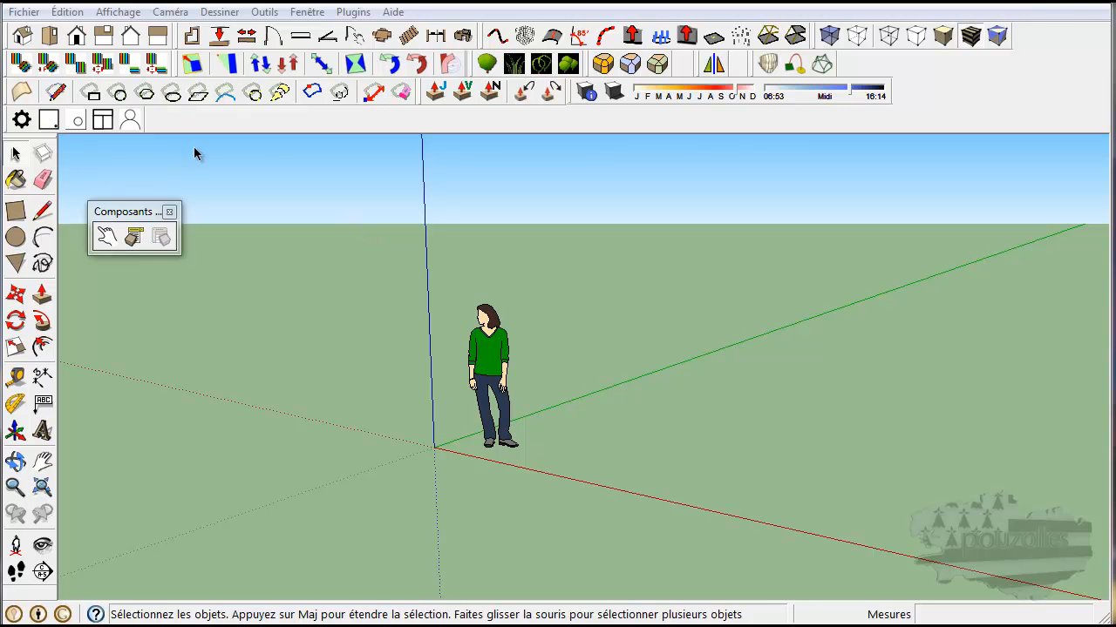
Step: Insert the Voiture berline component from the component library into the model, behind the standing figure
click(305, 12)
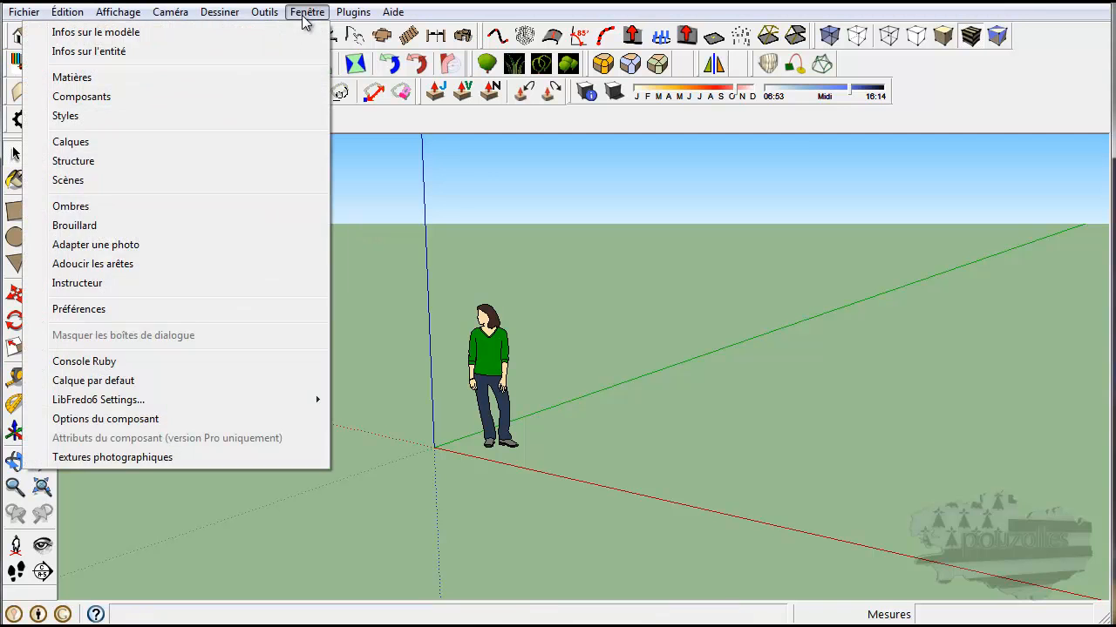
click(113, 99)
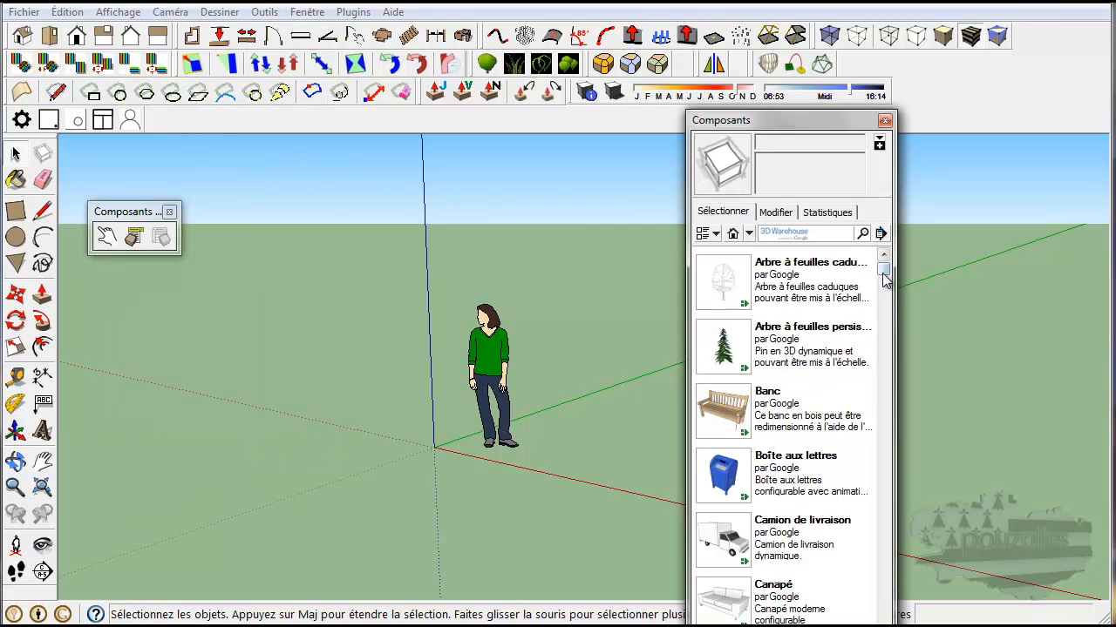
drag(883, 275, 878, 492)
drag(887, 285, 883, 475)
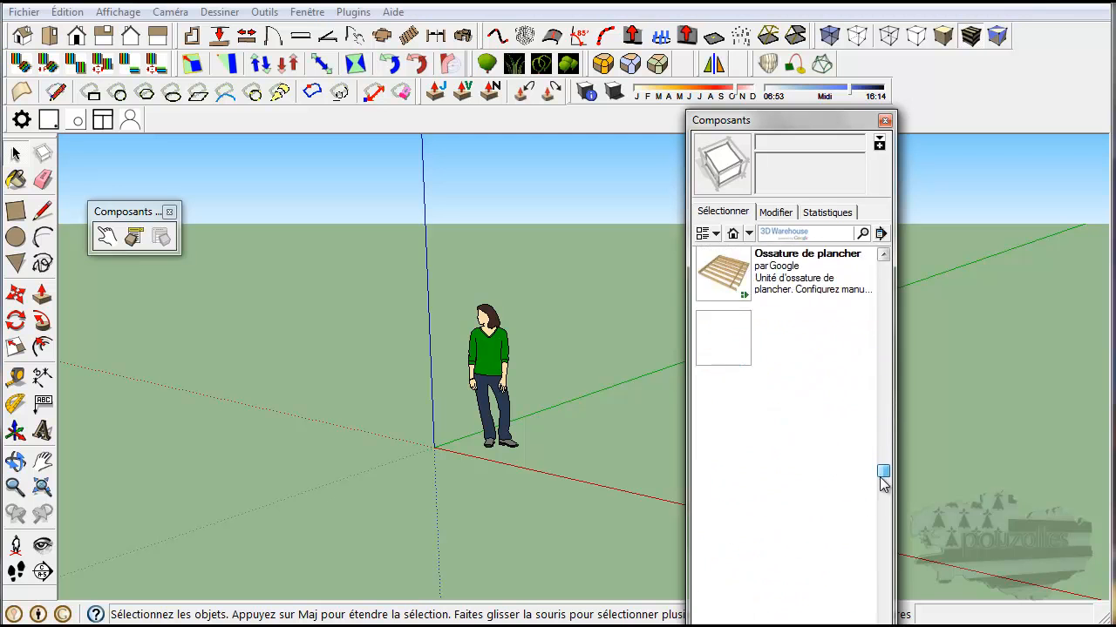
drag(884, 521, 890, 580)
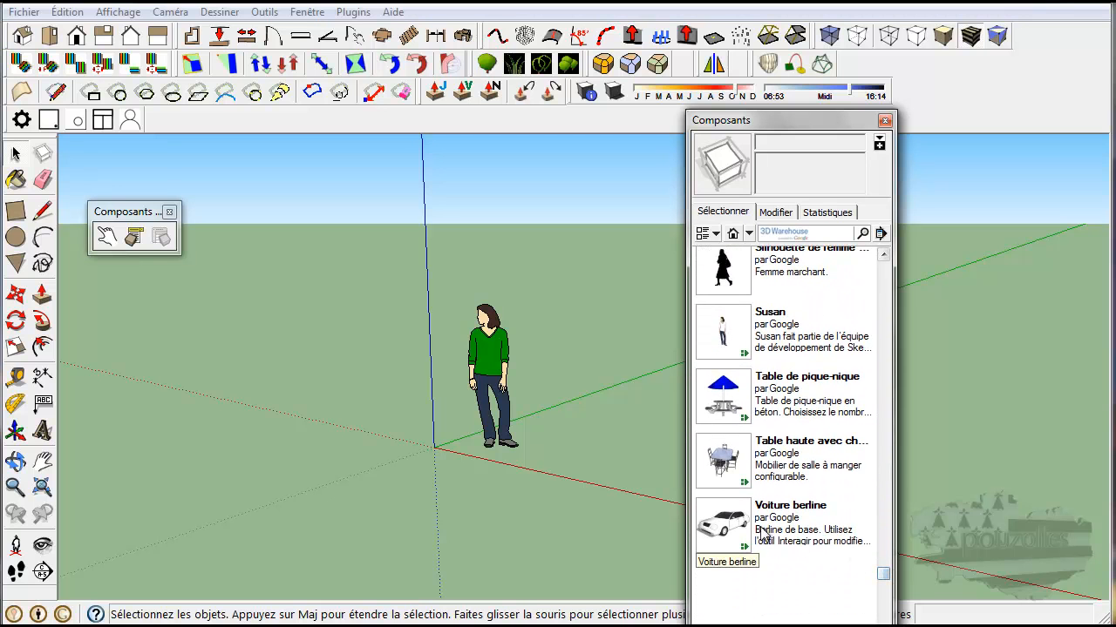
click(722, 523)
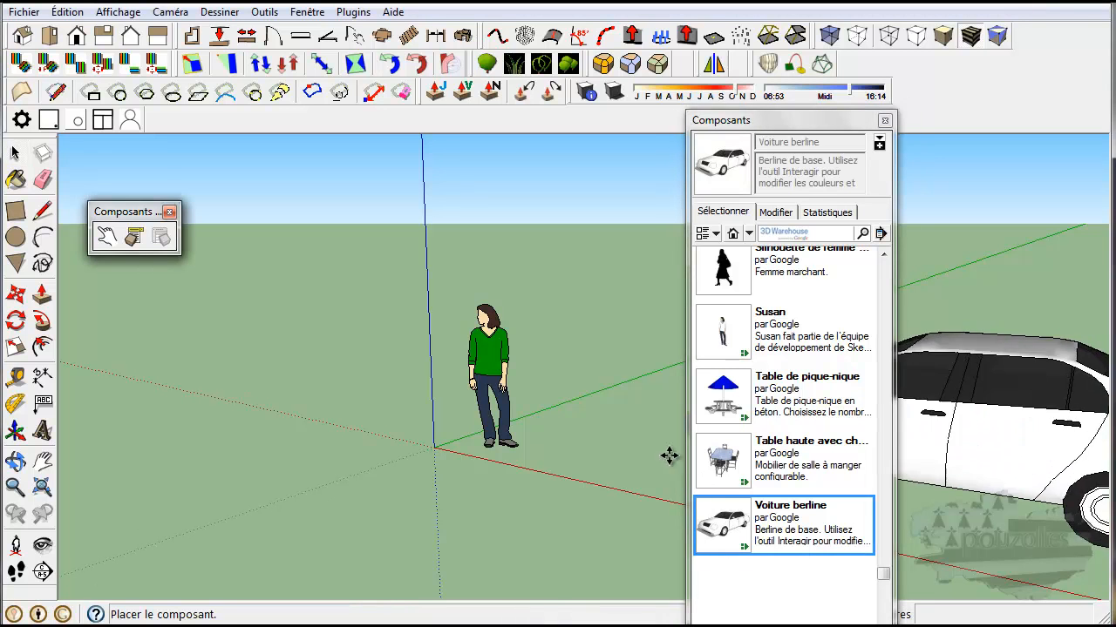
click(564, 377)
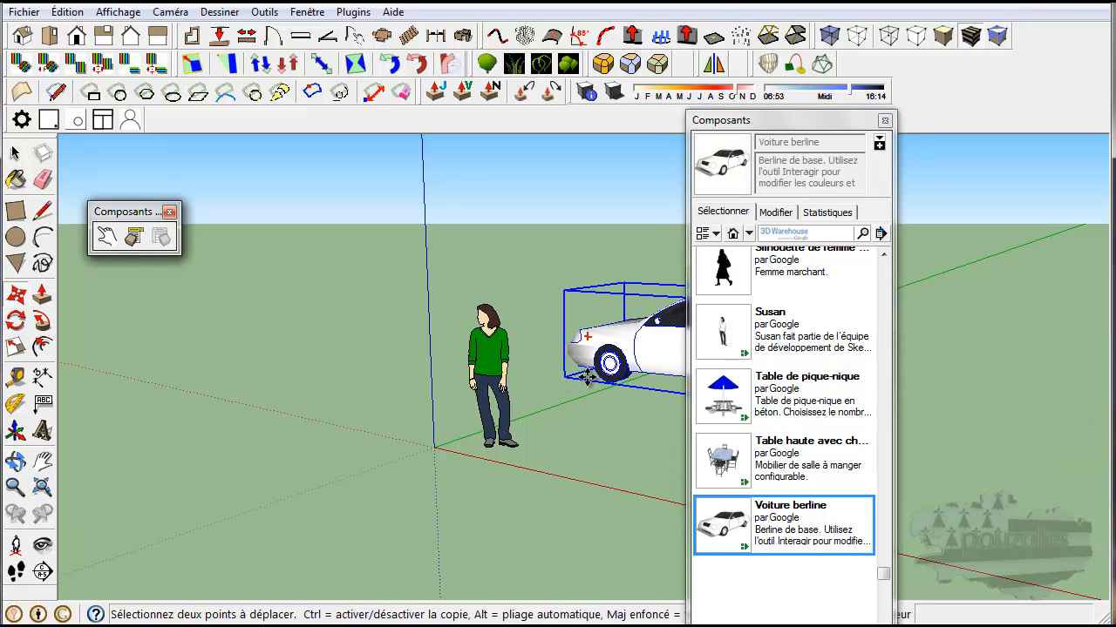
Step: Move the Composants window clear of the car and collapse it, and deselect the car
drag(808, 120, 988, 126)
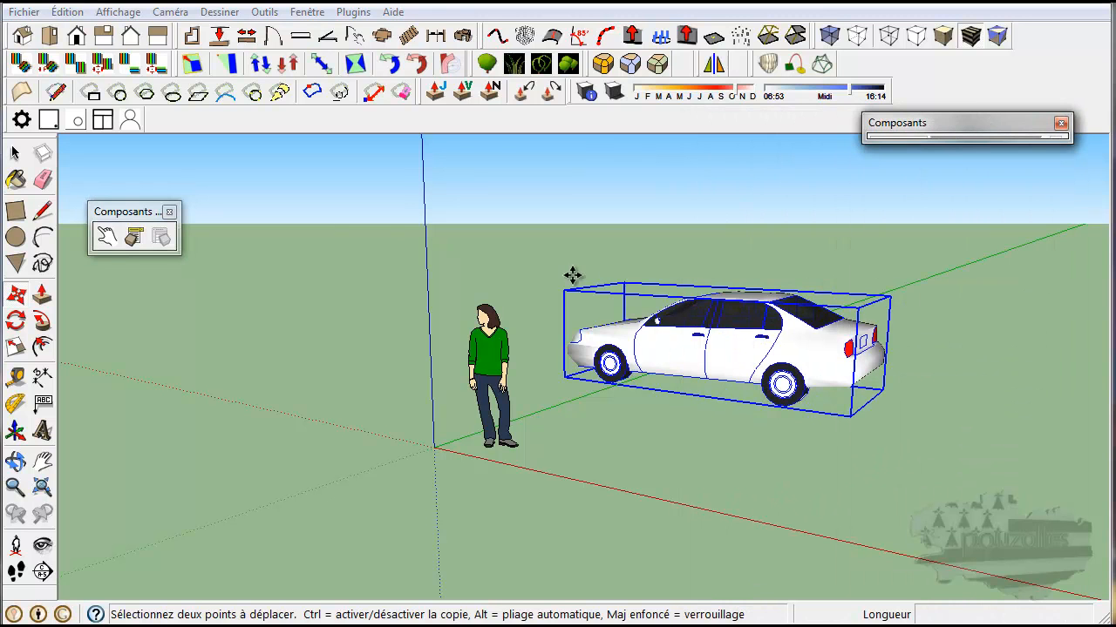
click(17, 153)
click(493, 292)
middle_drag(665, 330, 552, 415)
middle_drag(815, 371, 753, 394)
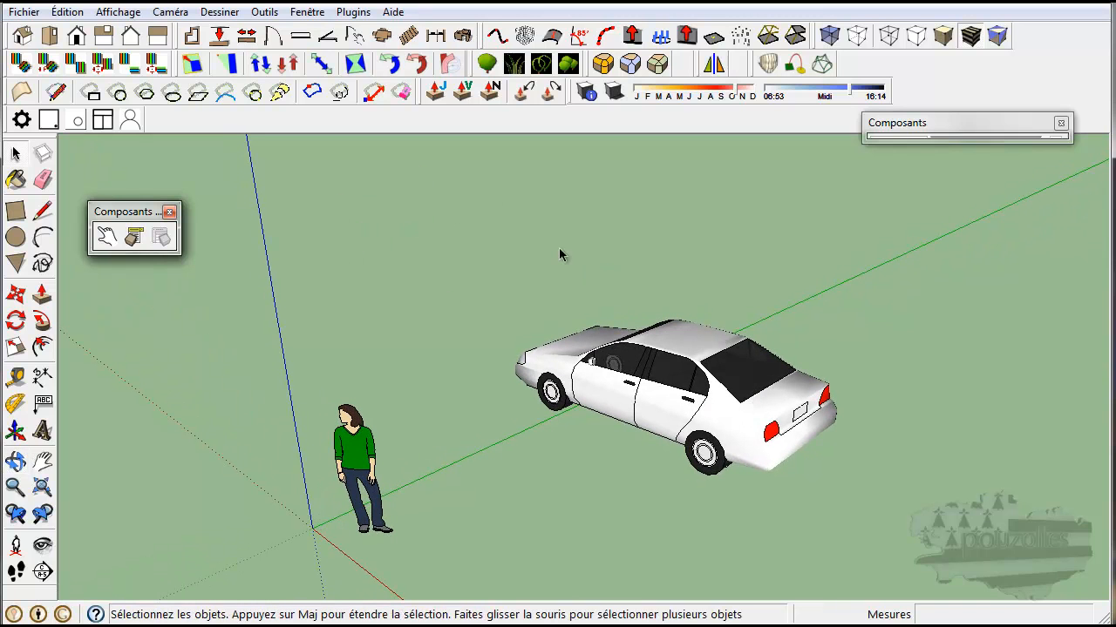
Step: Look through the list of available toolbars for the dynamic components toolbar
click(113, 13)
mouse_move(86, 31)
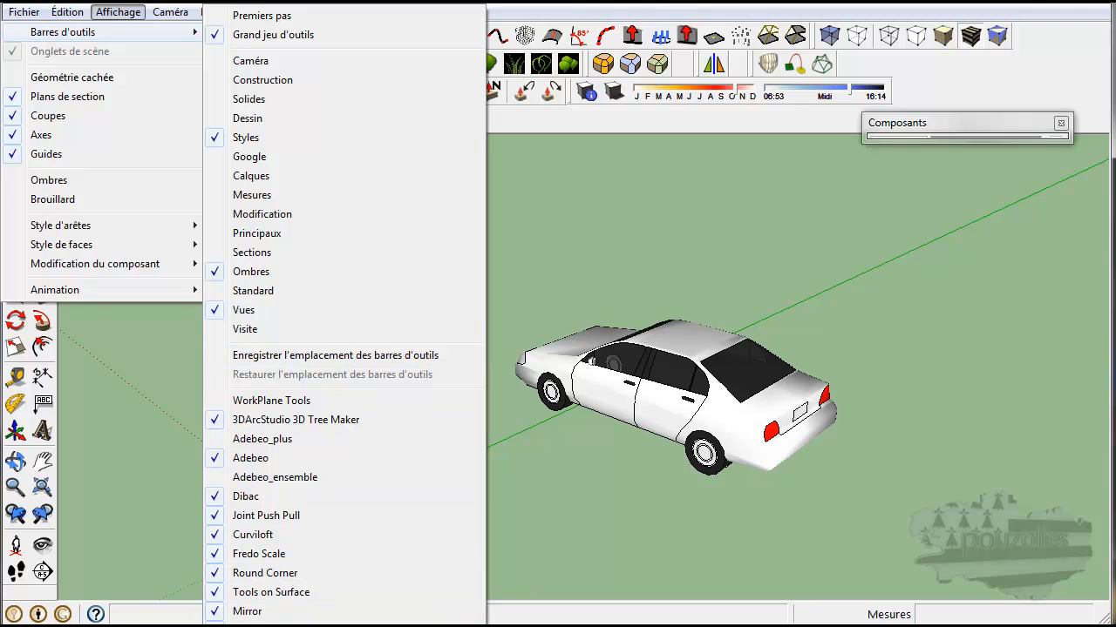
key(Escape)
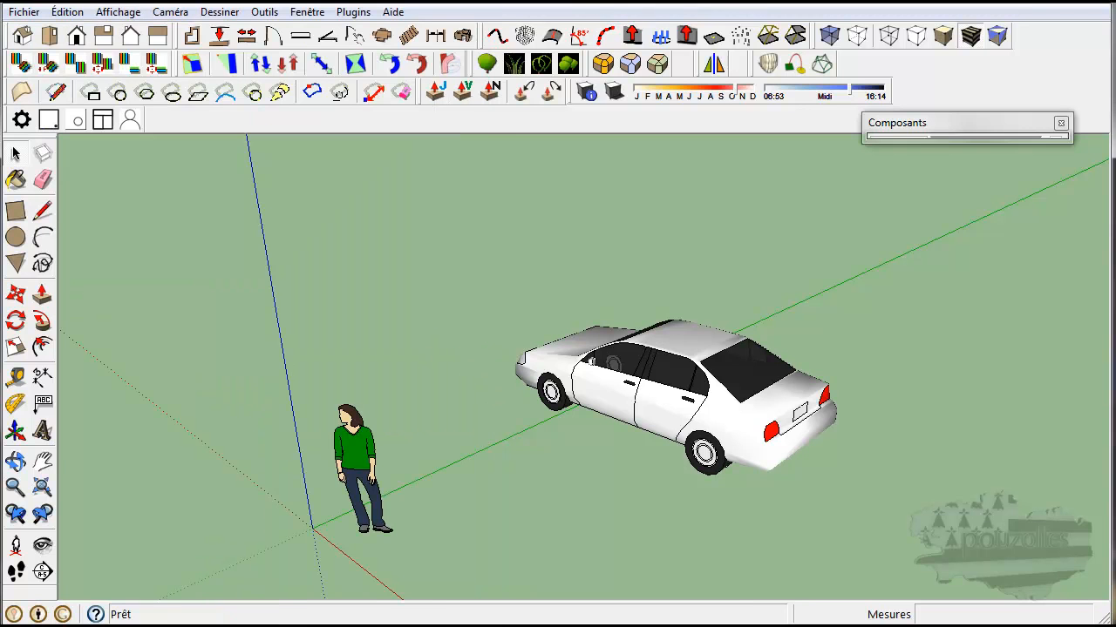
click(67, 12)
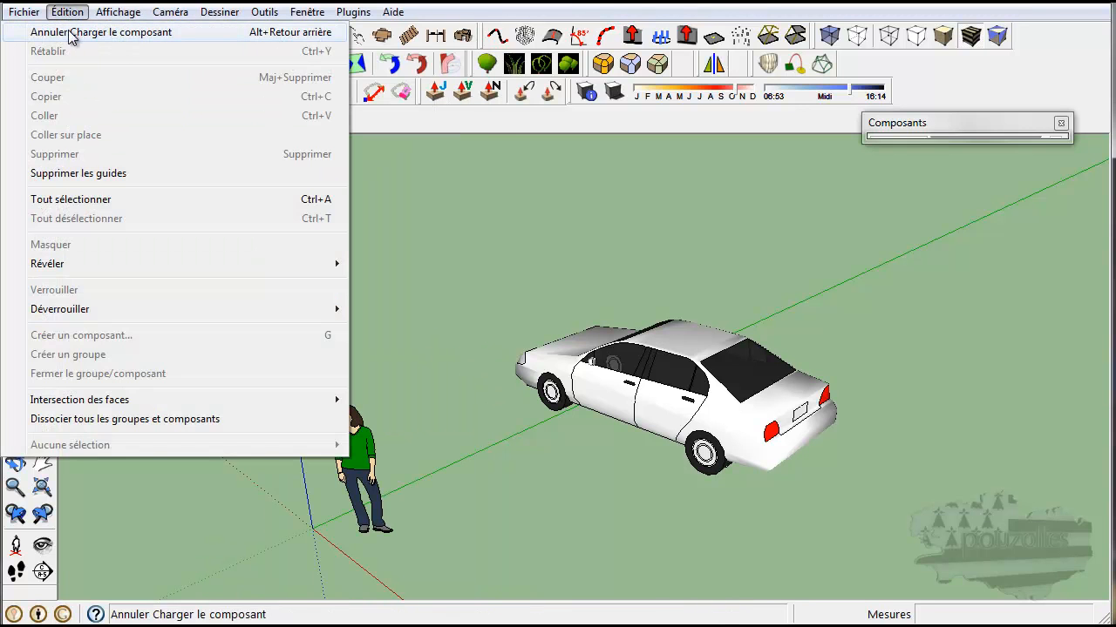
mouse_move(113, 14)
mouse_move(179, 32)
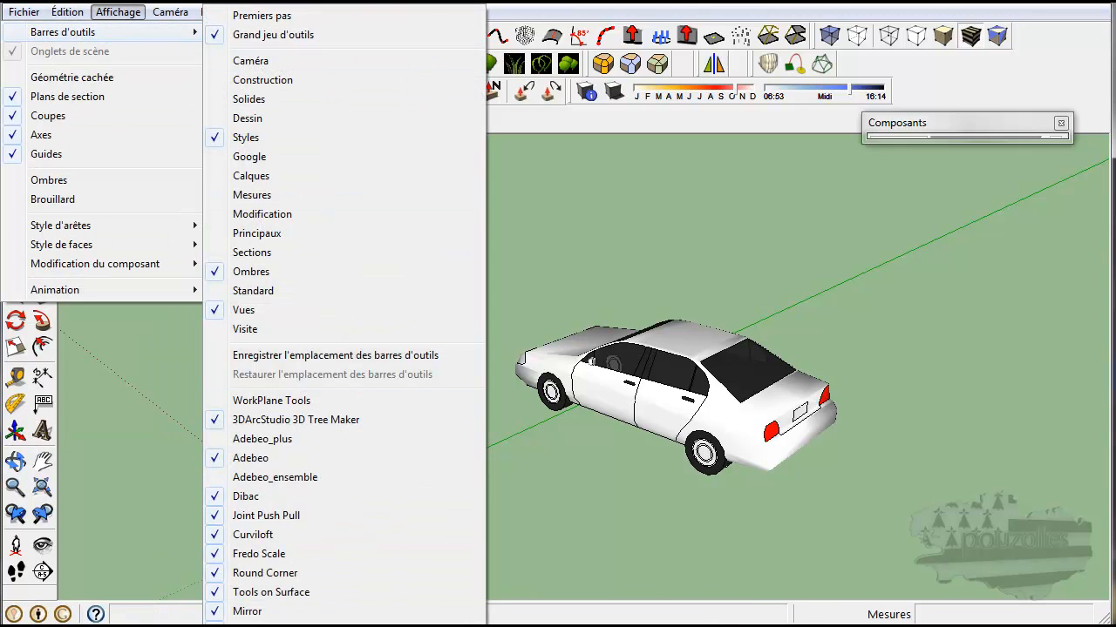
click(252, 624)
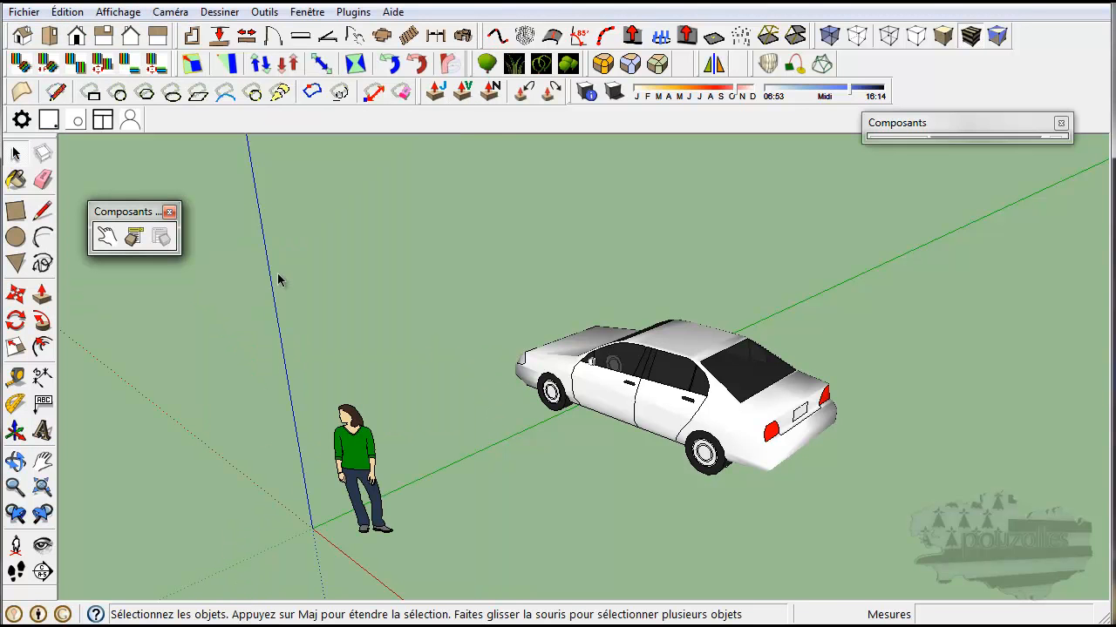
Step: Open the front and rear doors on both sides of the car with the Interact tool
click(107, 236)
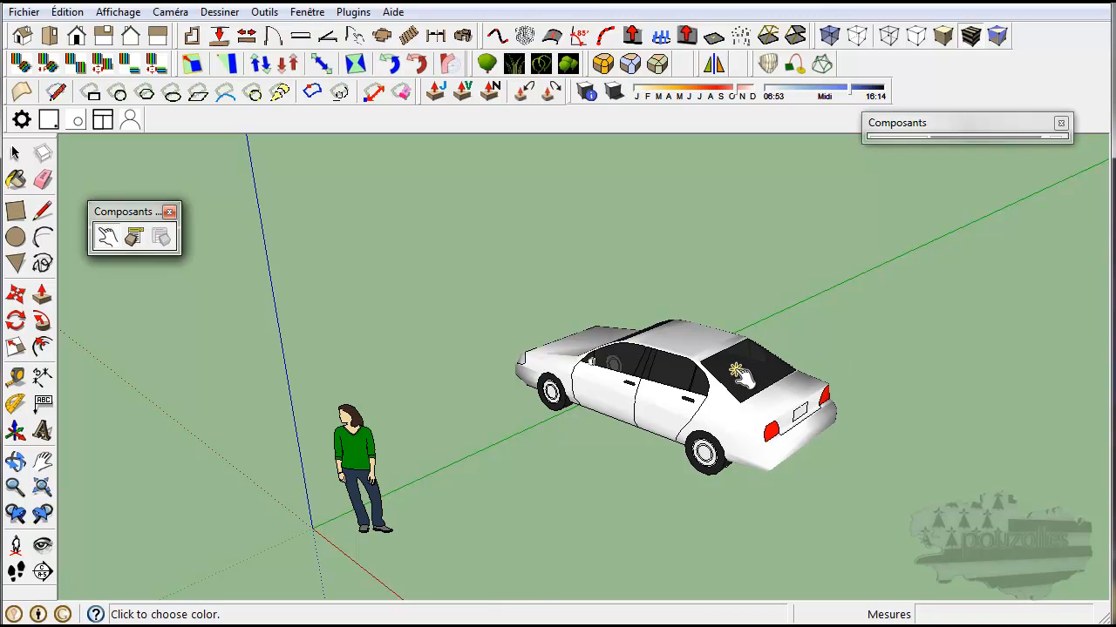
click(624, 401)
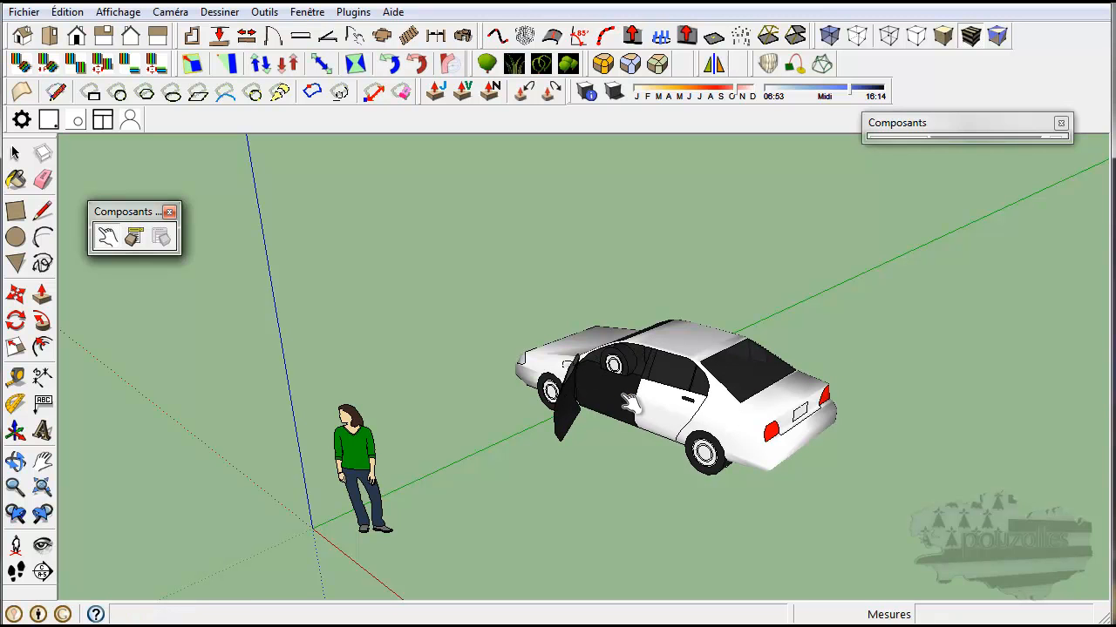
click(680, 411)
middle_drag(787, 381, 295, 290)
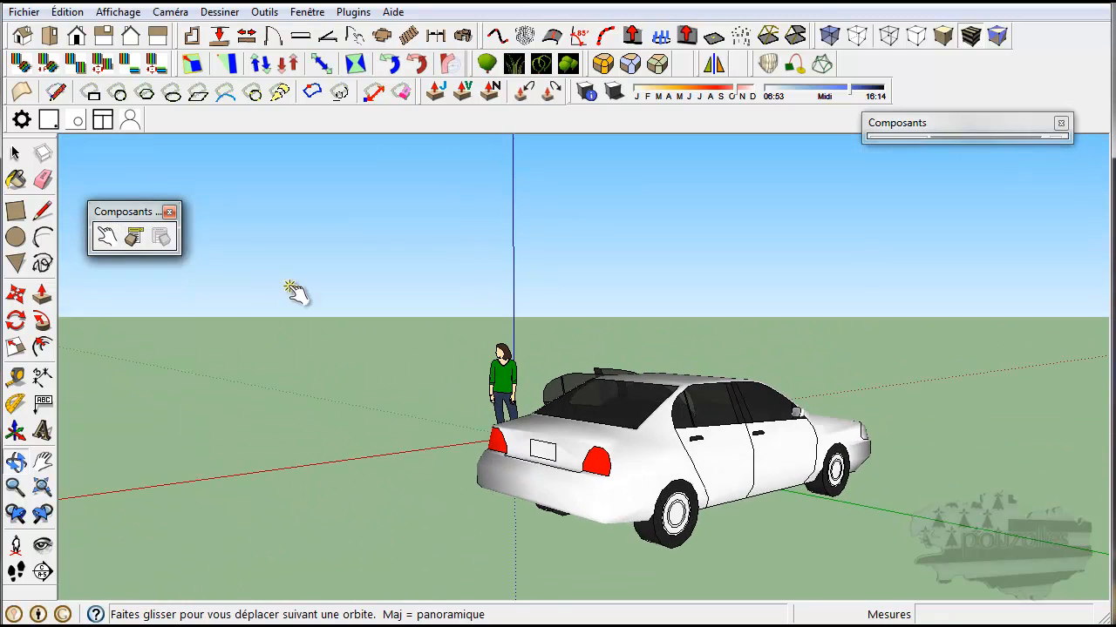
click(737, 466)
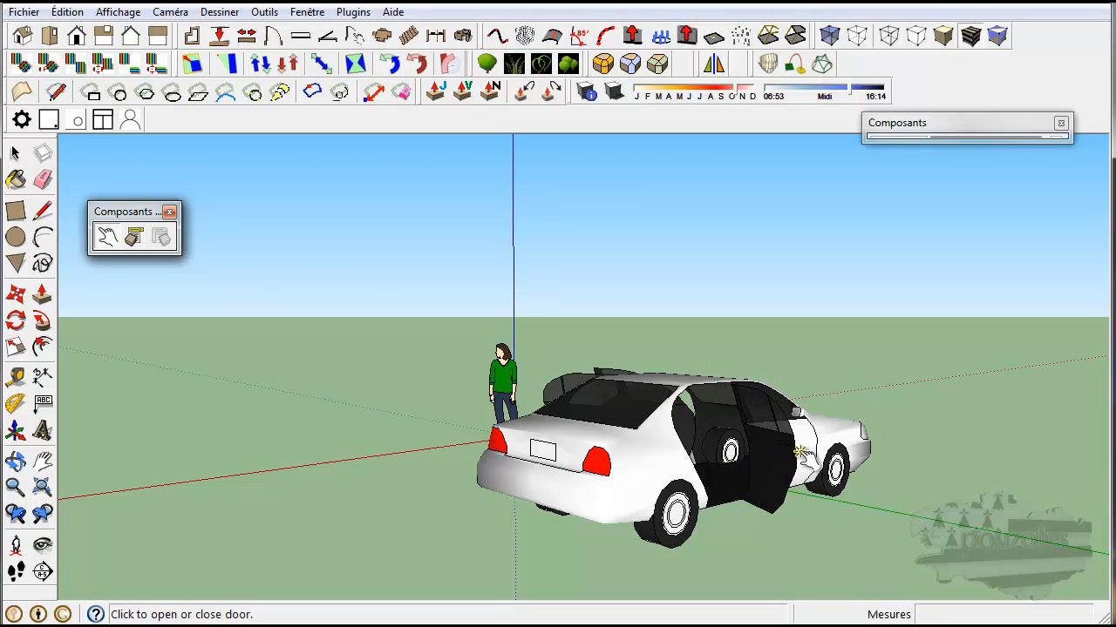
click(813, 455)
Step: Paint the car red from the colour spheres of its hood, and repaint it orange the same way
middle_drag(859, 489, 446, 514)
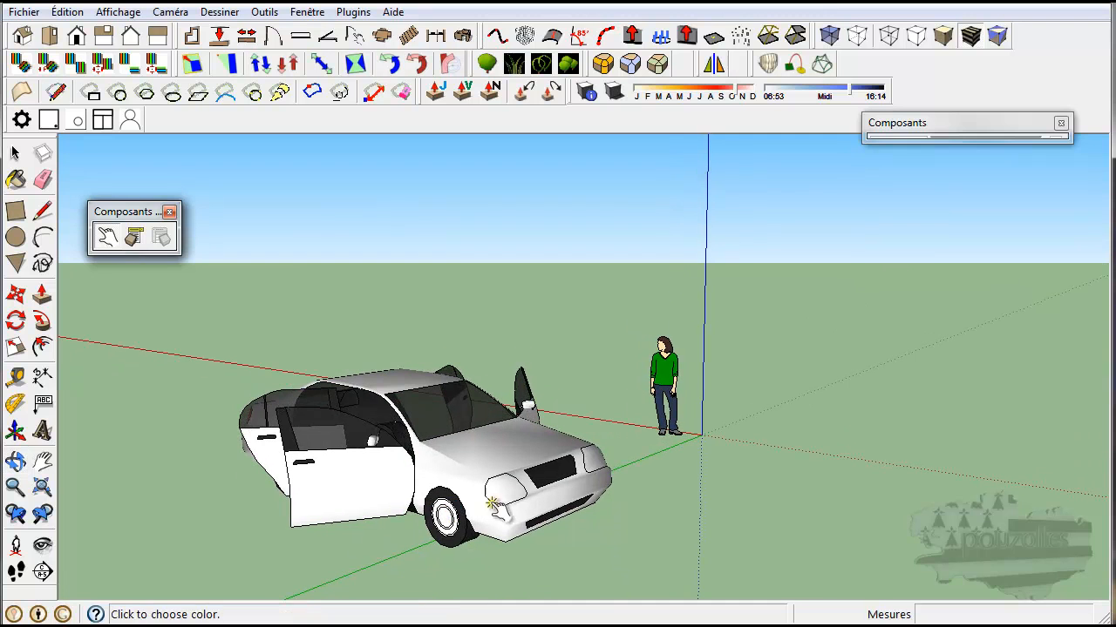
click(529, 455)
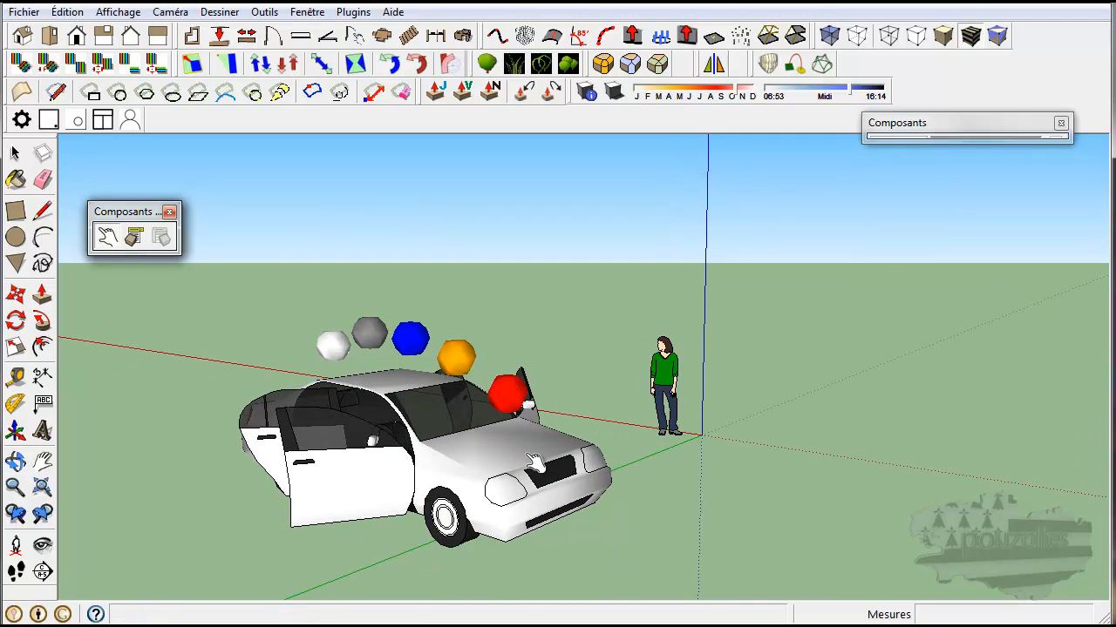
middle_drag(529, 455, 632, 455)
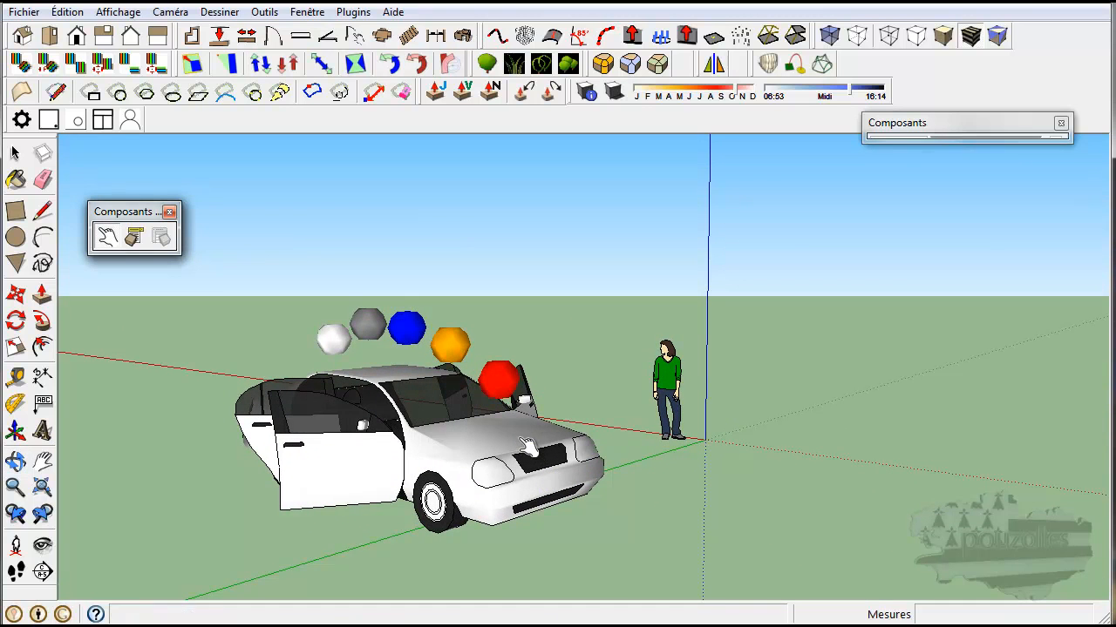
click(491, 386)
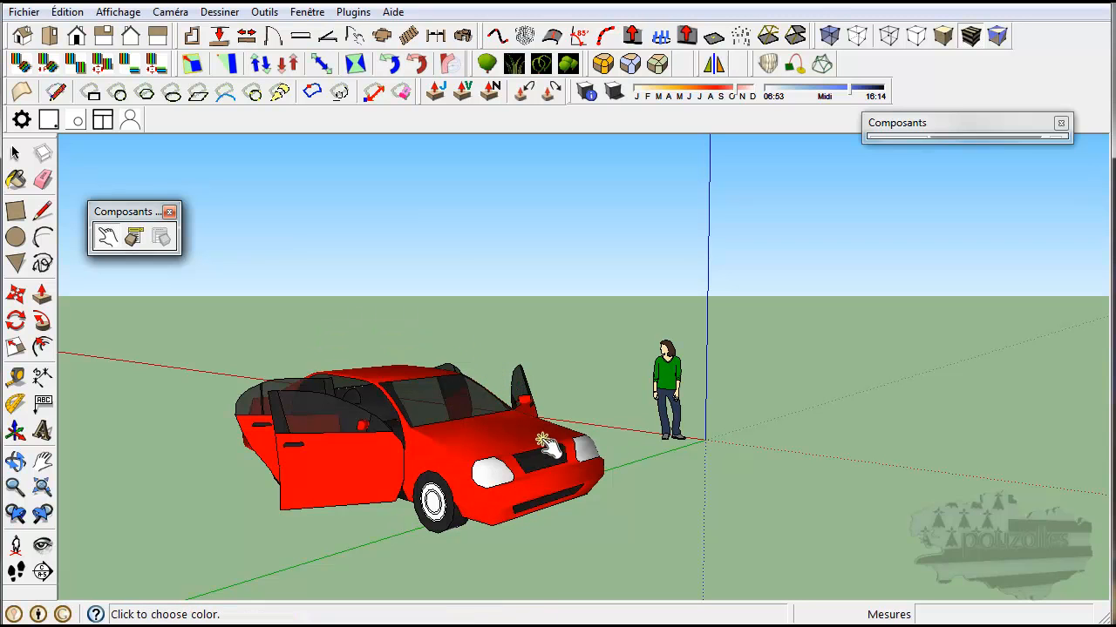
click(504, 443)
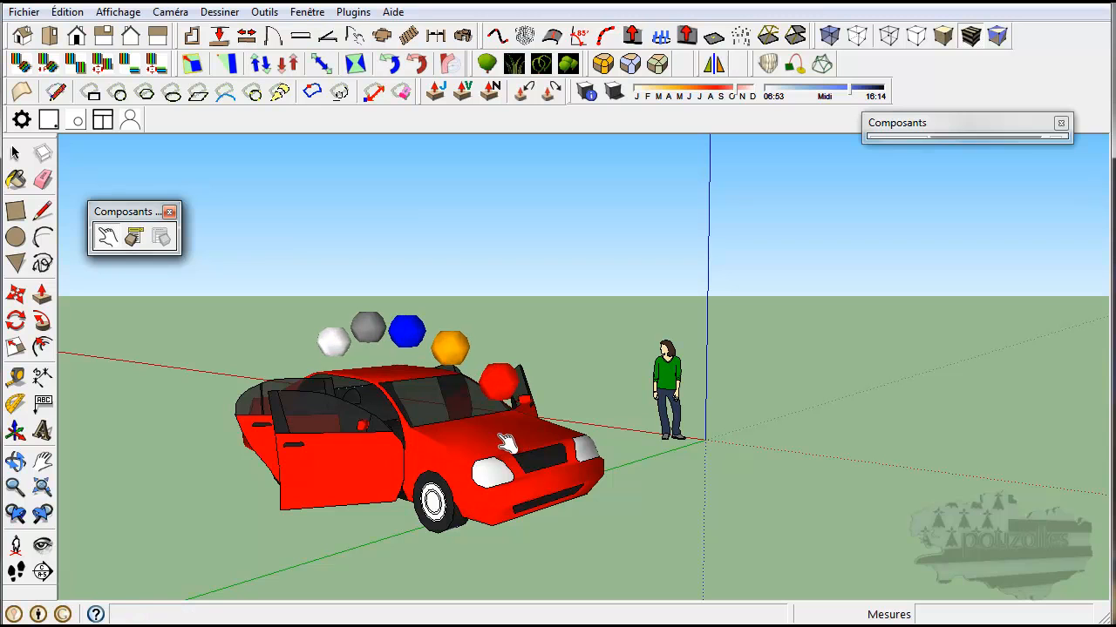
click(456, 347)
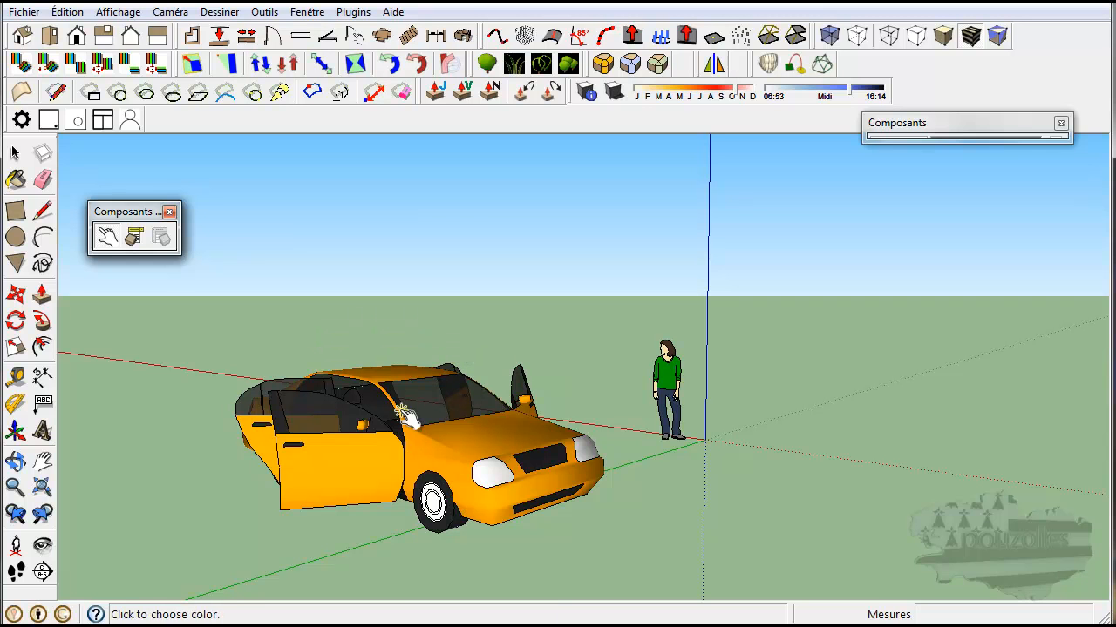
Step: Repaint the car blue by bringing up the colour spheres from its trunk with the Interact tool
middle_drag(401, 528, 829, 513)
middle_drag(546, 450, 599, 524)
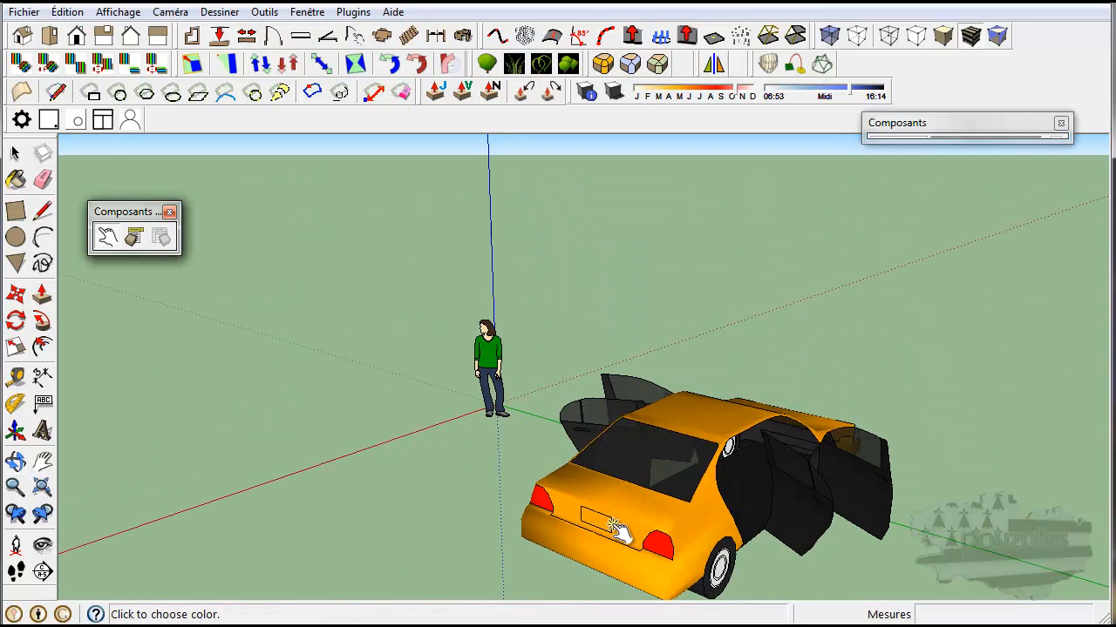
click(608, 527)
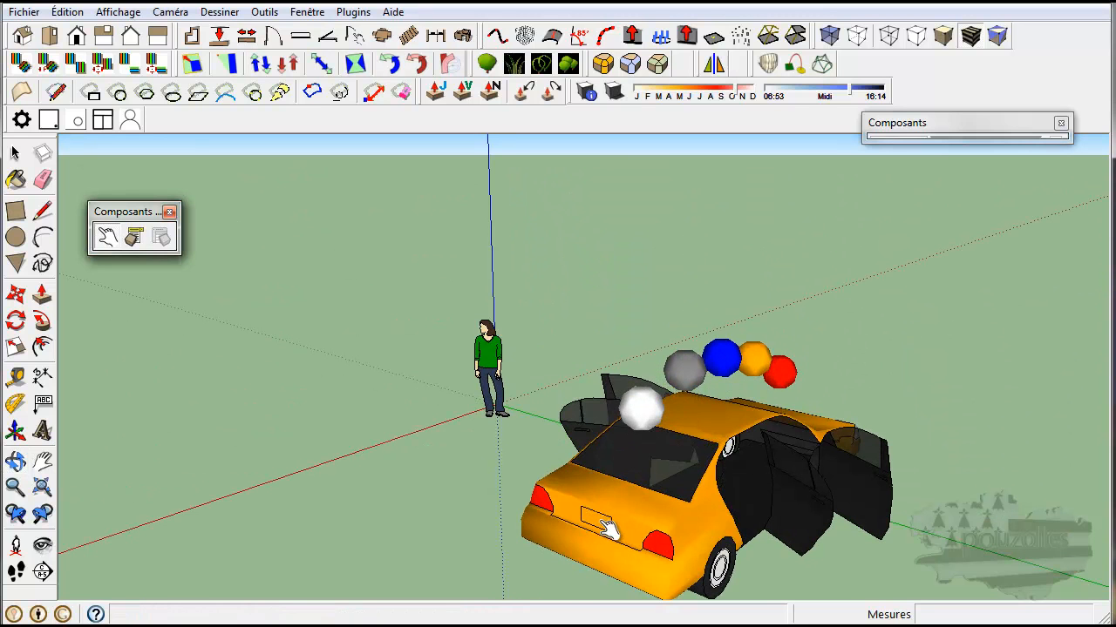
click(727, 368)
Step: Close all the open doors on both sides of the car with the Interact tool
middle_drag(902, 544, 571, 516)
click(508, 484)
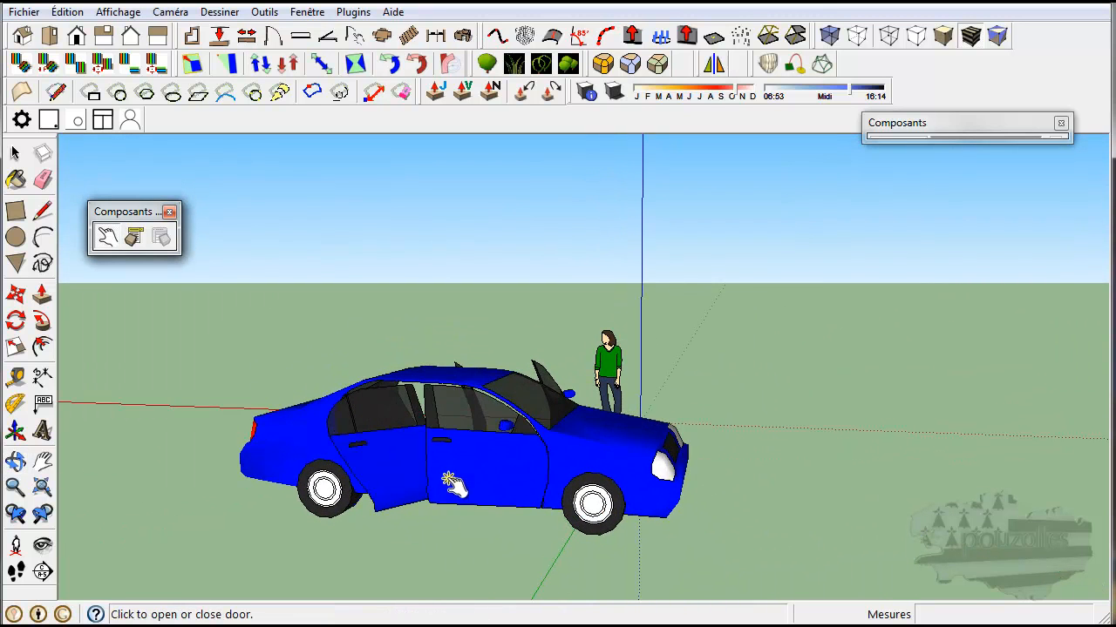
click(399, 483)
middle_drag(357, 405, 386, 493)
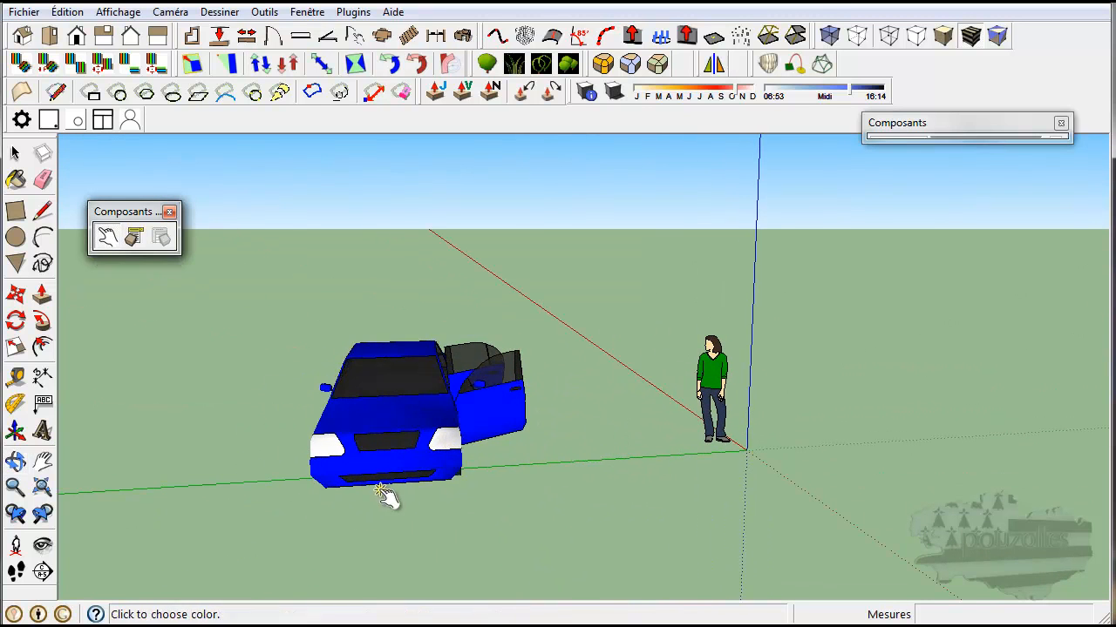
click(515, 405)
click(495, 389)
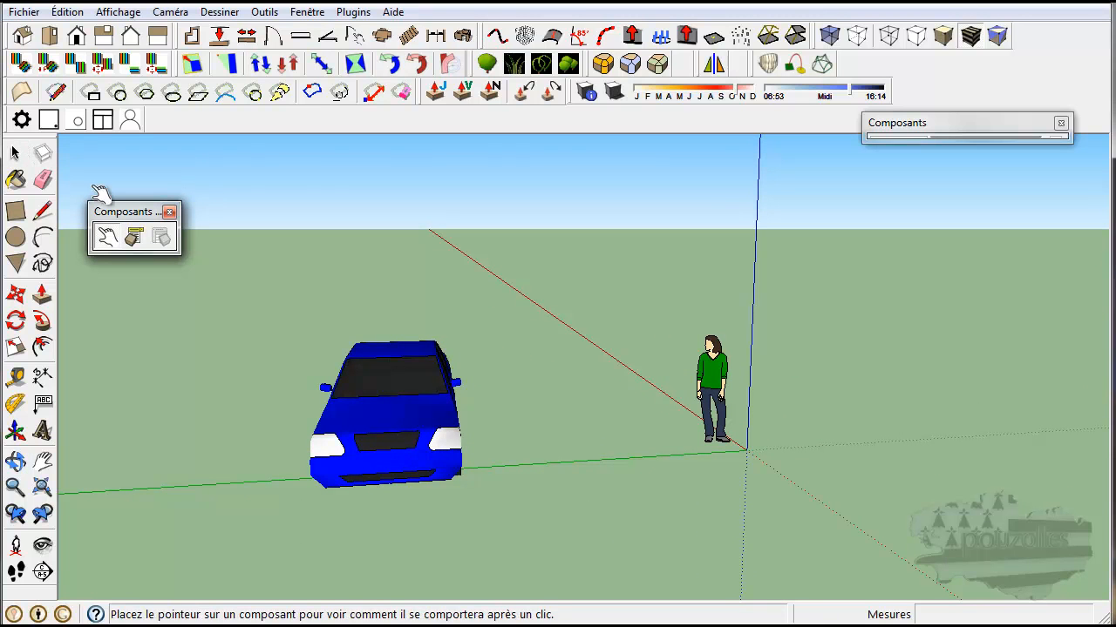
Step: Open the component options, examine those of the blue car, and close the options window
click(136, 238)
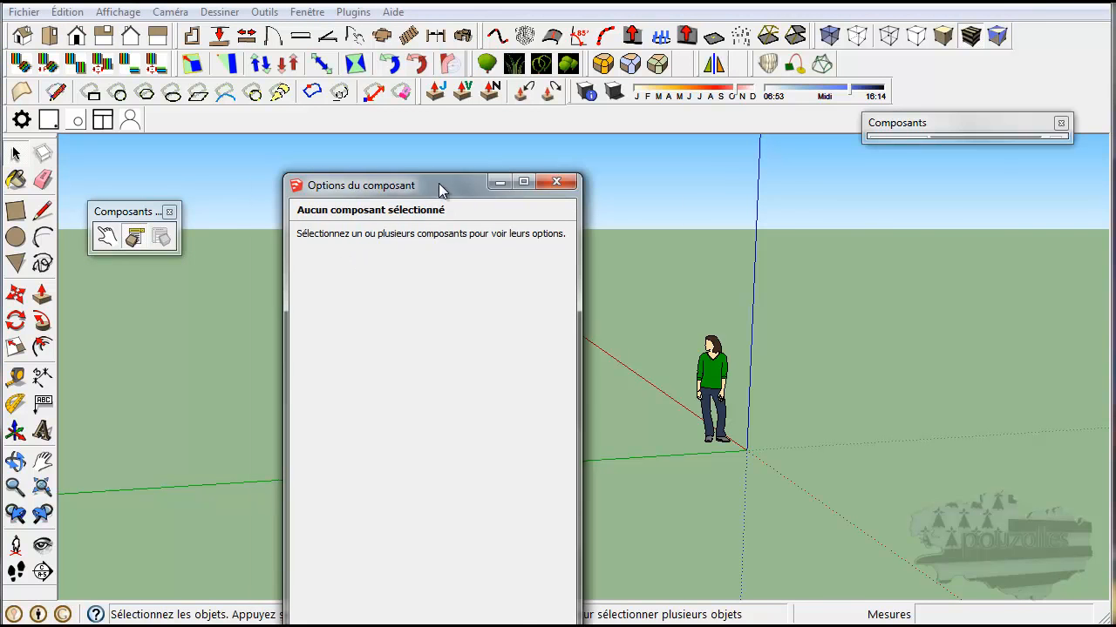
drag(405, 184, 850, 182)
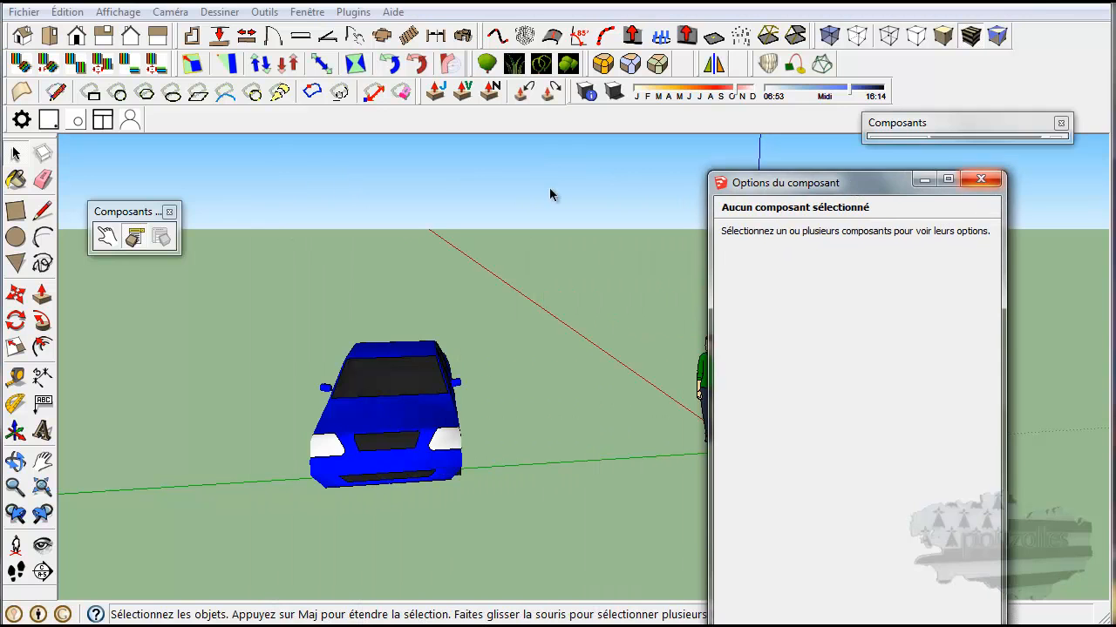
click(247, 303)
click(394, 394)
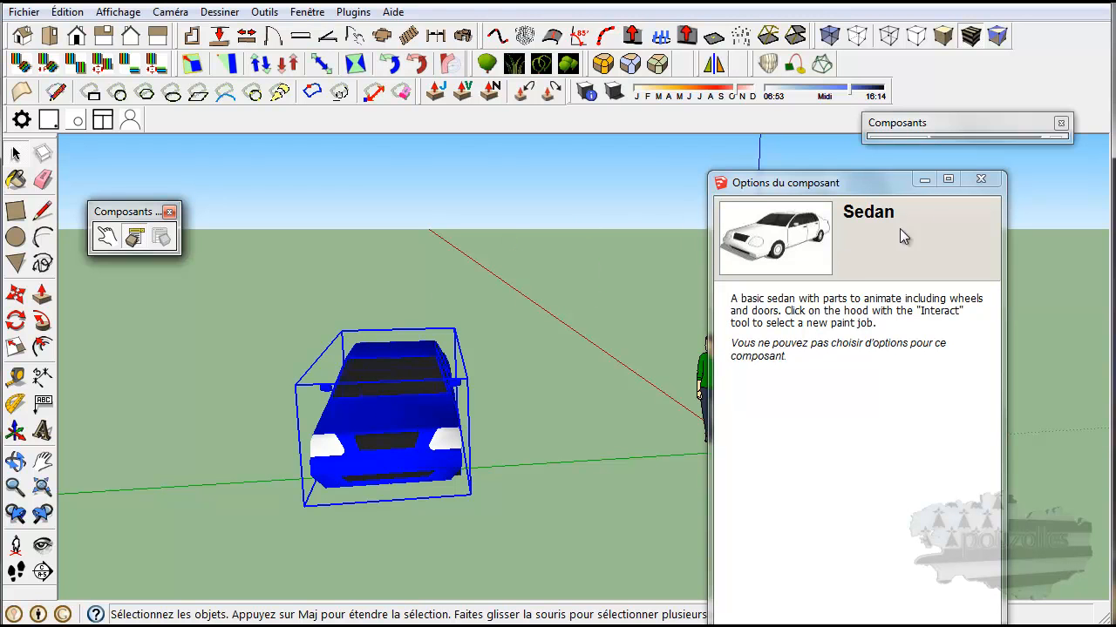
click(988, 179)
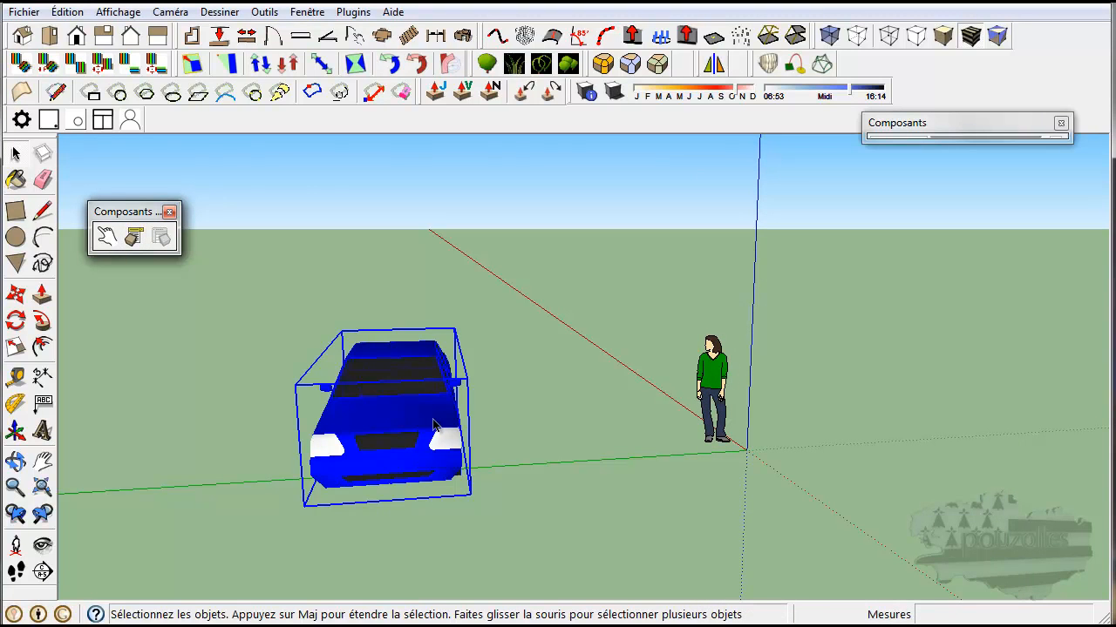
Step: Delete the blue car and place the 2D man in a white shirt from the component library on the ground
key(Delete)
click(1034, 125)
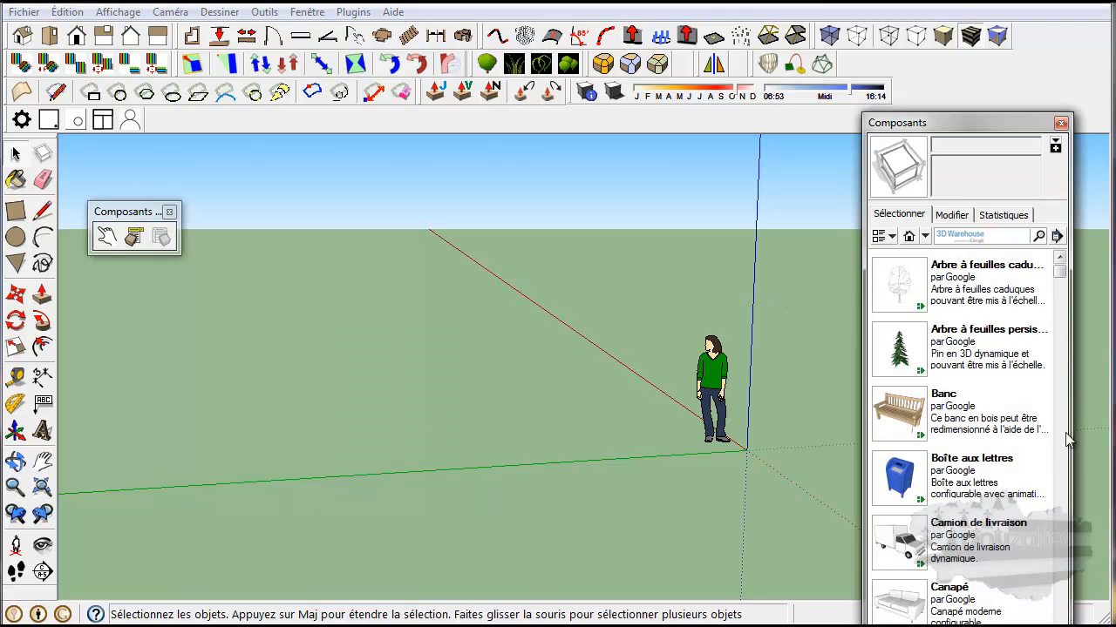
drag(1061, 277, 1053, 513)
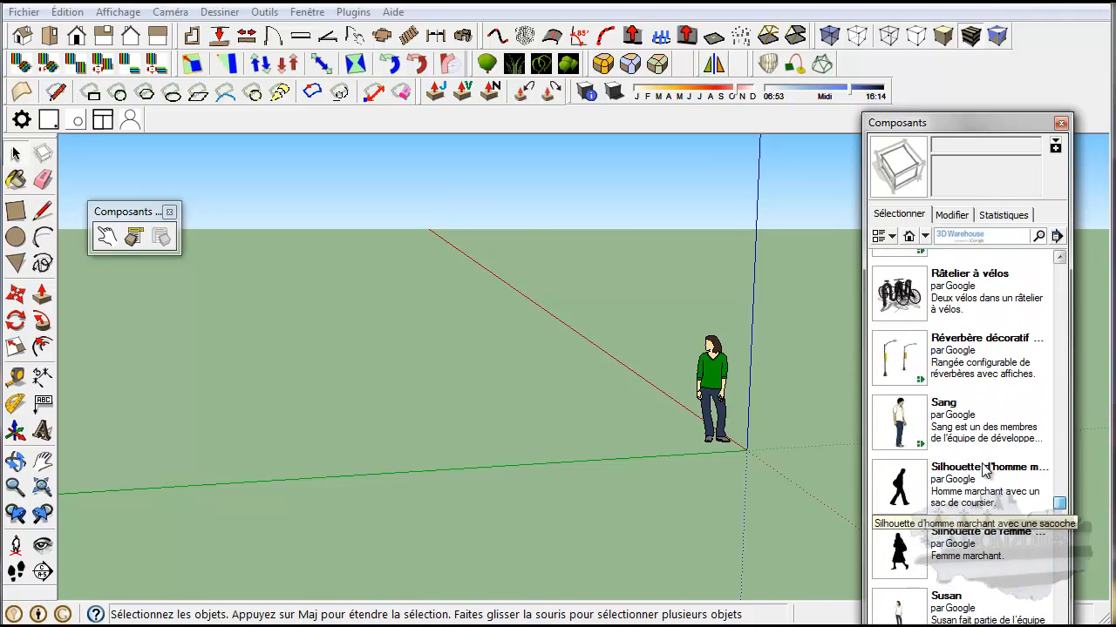
click(904, 428)
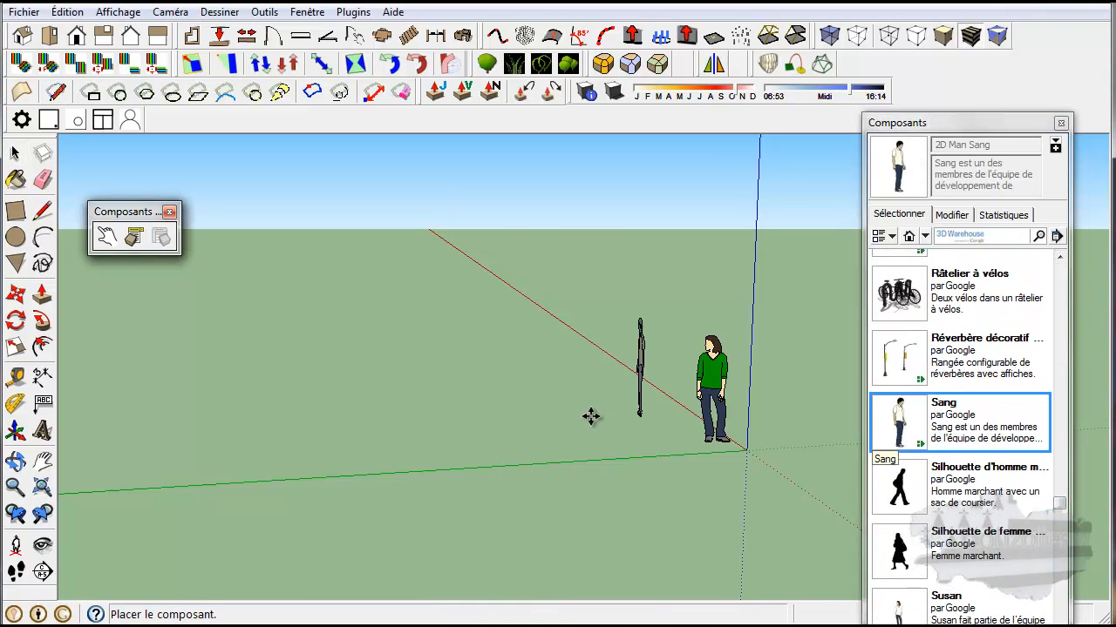
click(430, 463)
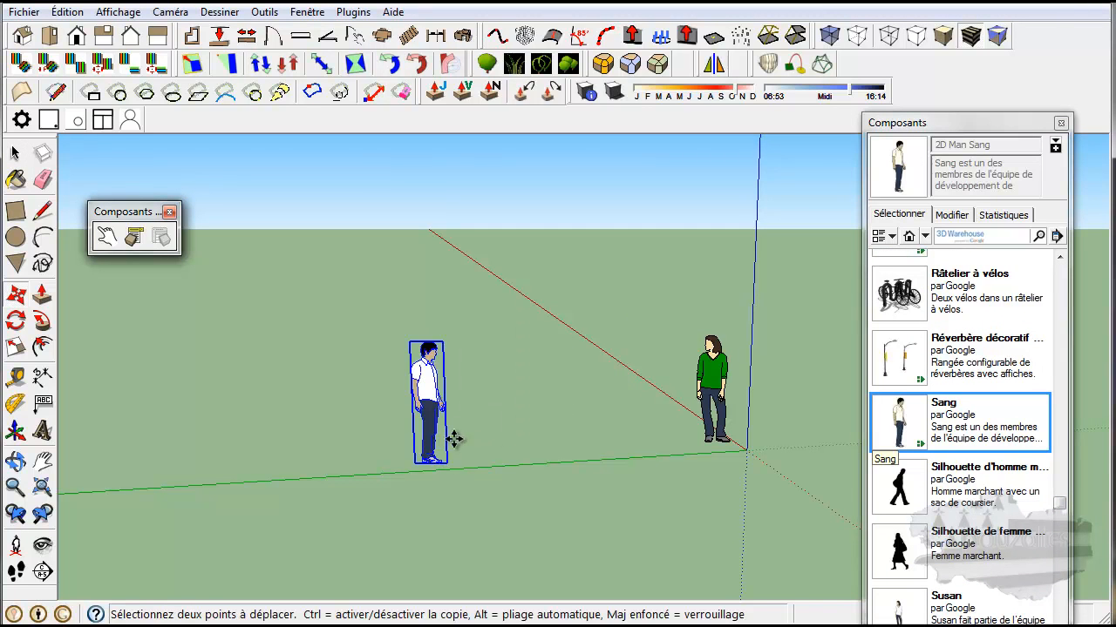
Step: Cycle the man's shirt through its available colours with the Interact tool, ending on red
scroll(402, 452, up, 3)
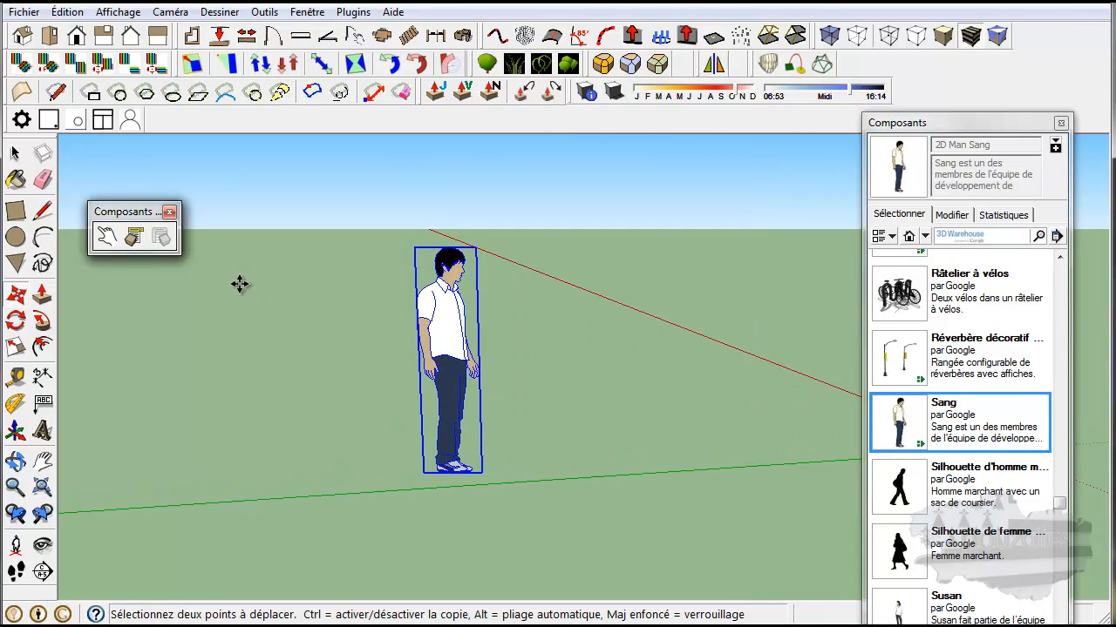
click(105, 238)
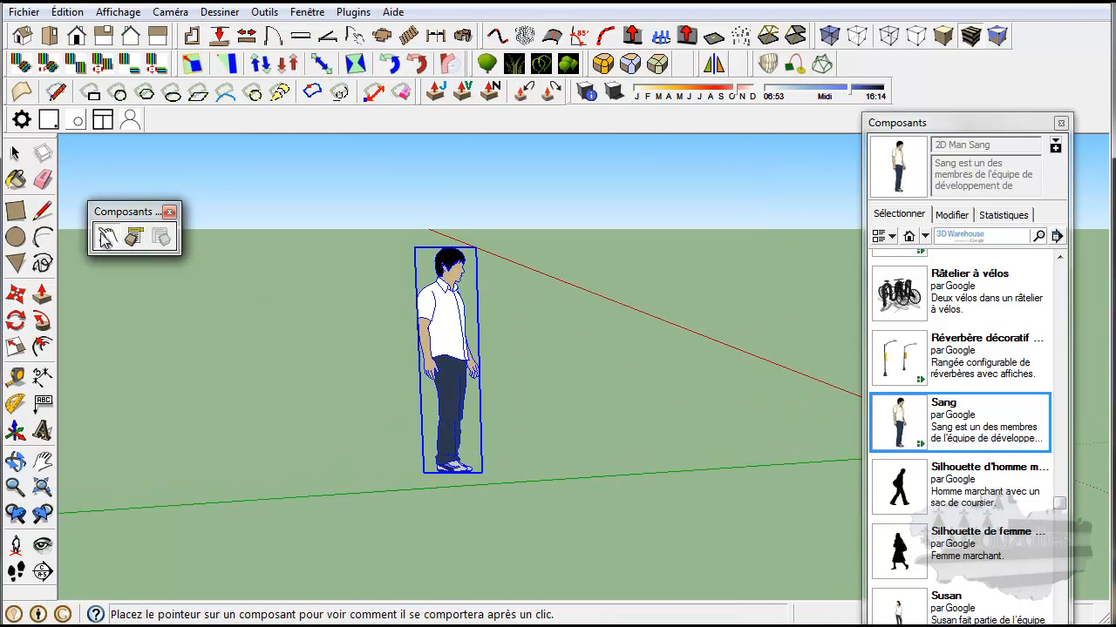
click(454, 343)
click(455, 342)
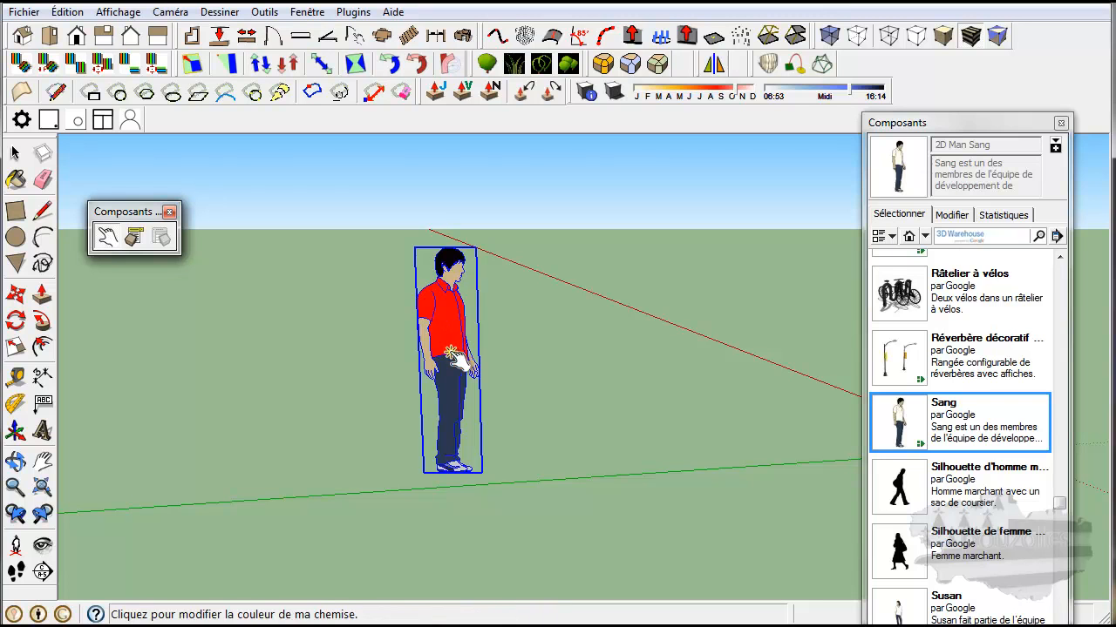
click(459, 388)
click(460, 399)
click(460, 400)
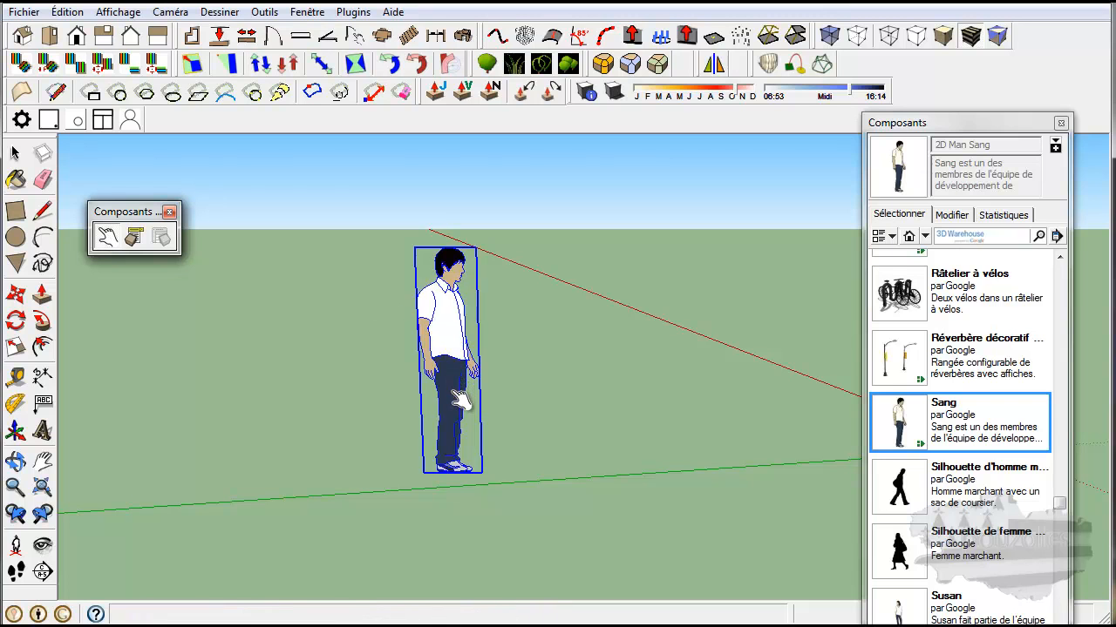
click(456, 345)
click(455, 345)
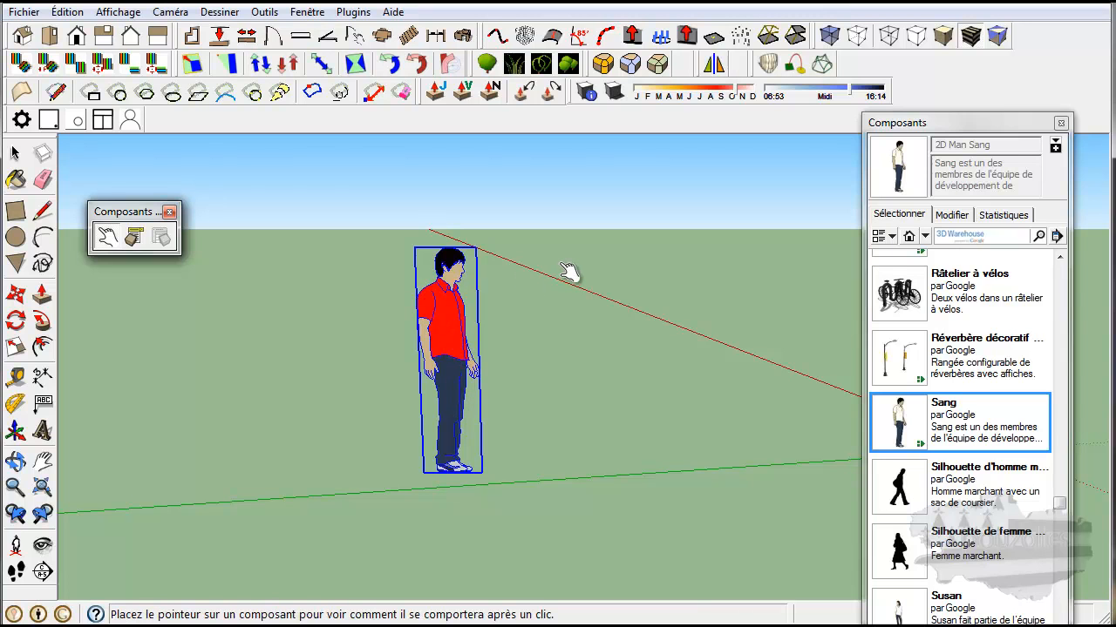
Step: Delete the man and place the Râtelier à vélos component from the library on the ground
key(Delete)
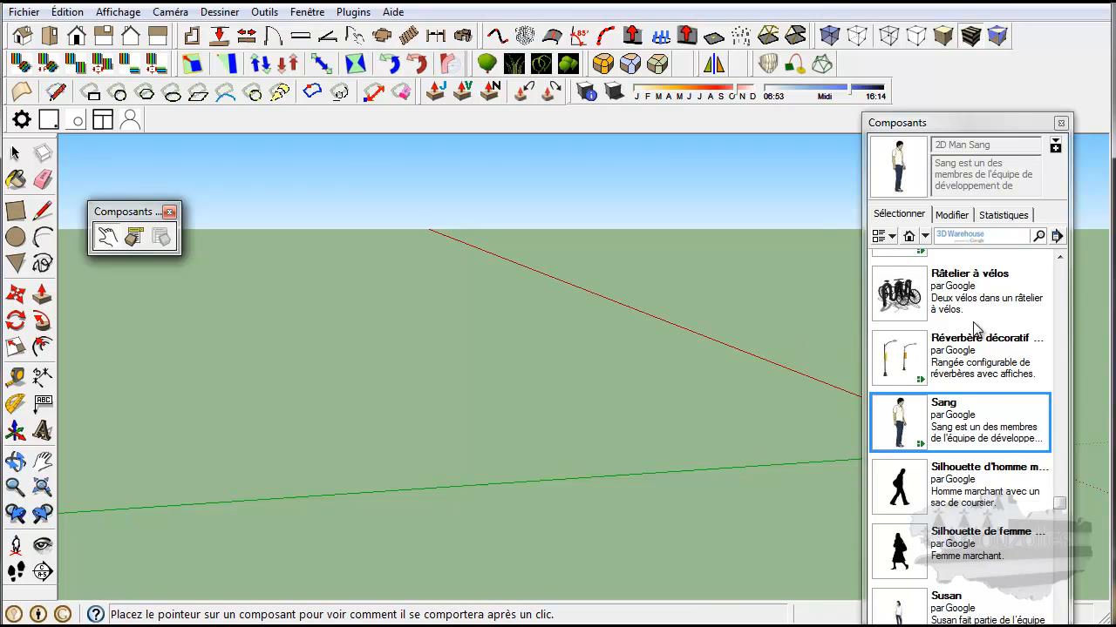
scroll(952, 320, up, 1)
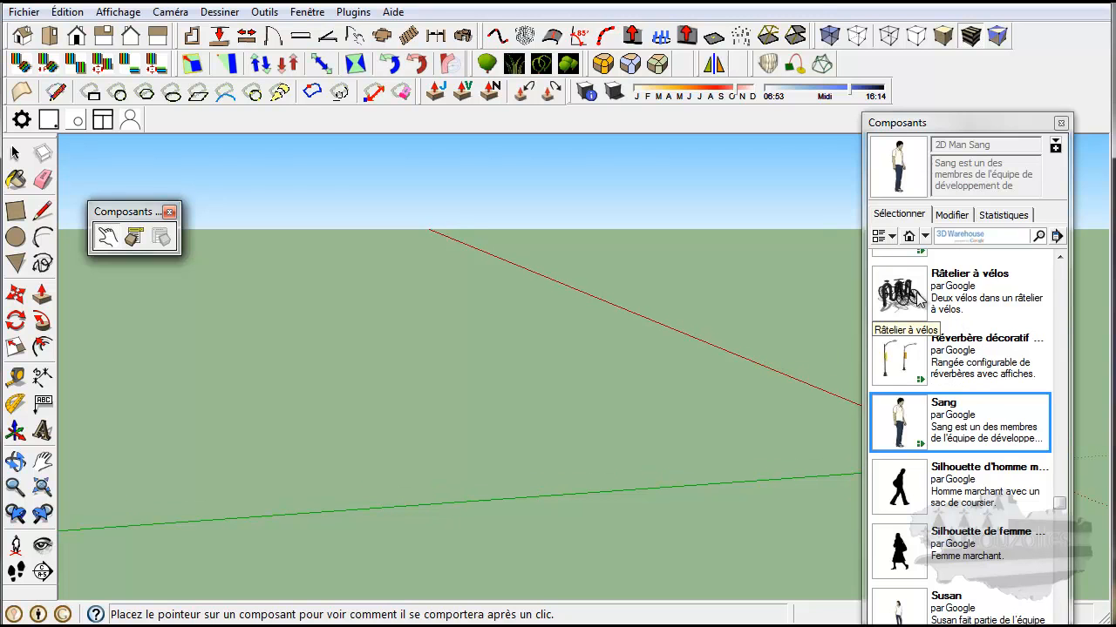
click(919, 301)
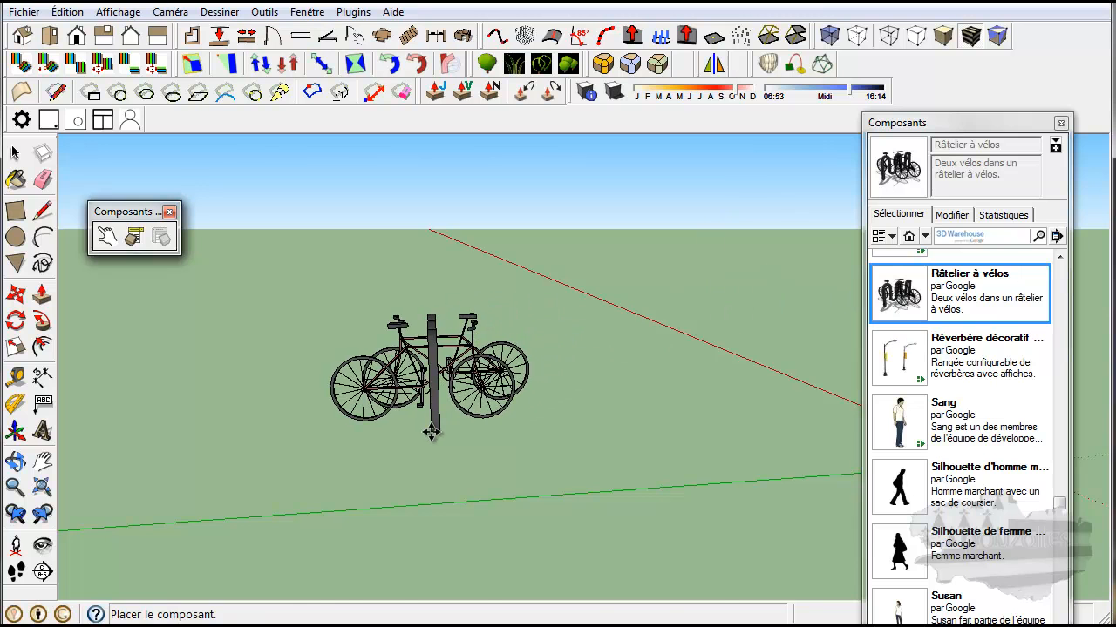
click(430, 434)
middle_drag(570, 448, 693, 446)
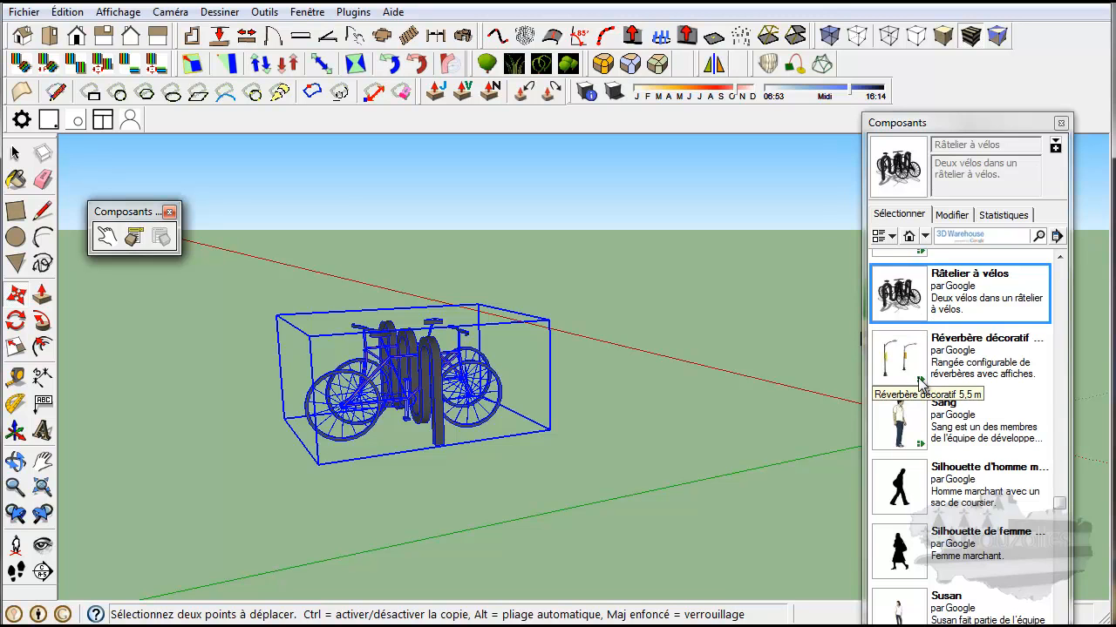
Step: Check the bike rack for Interact behaviour and examine its component options, closing the options window again
click(105, 236)
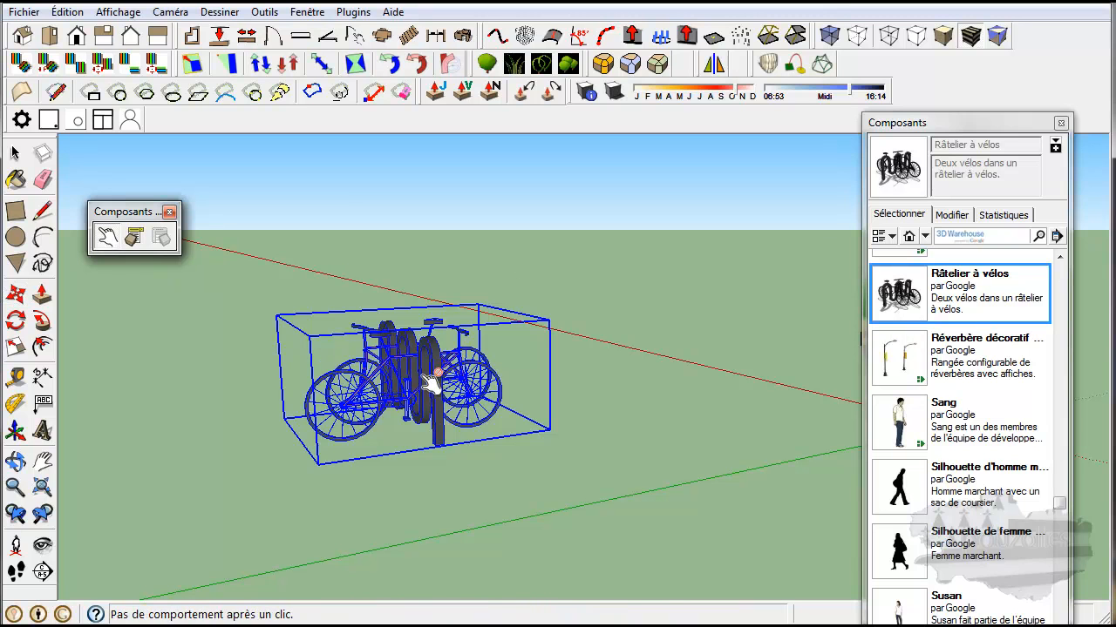
click(134, 237)
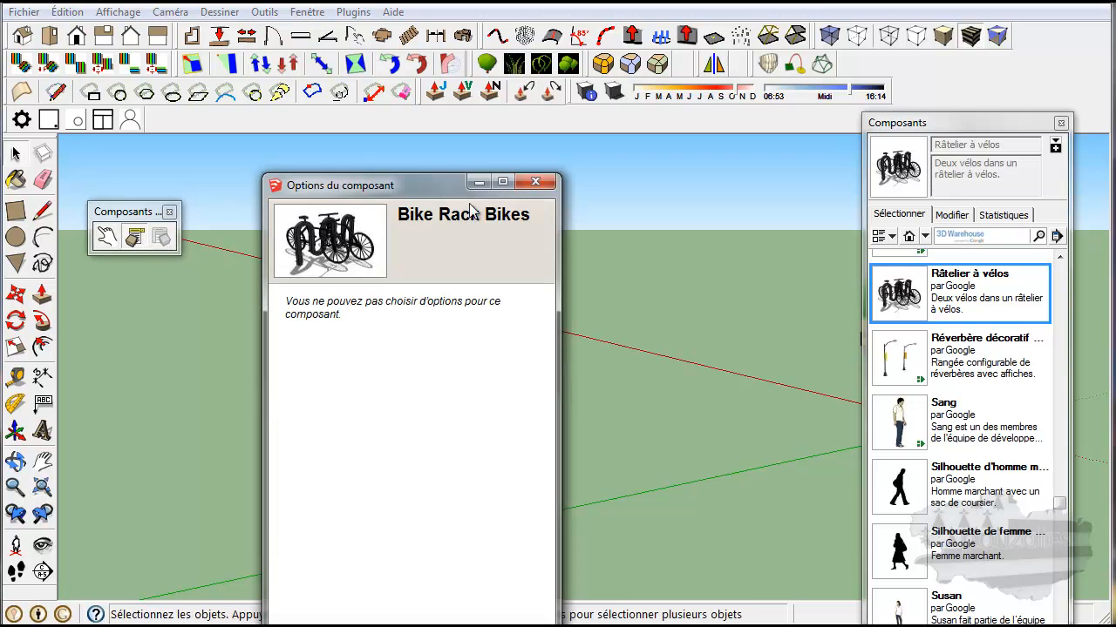
click(536, 183)
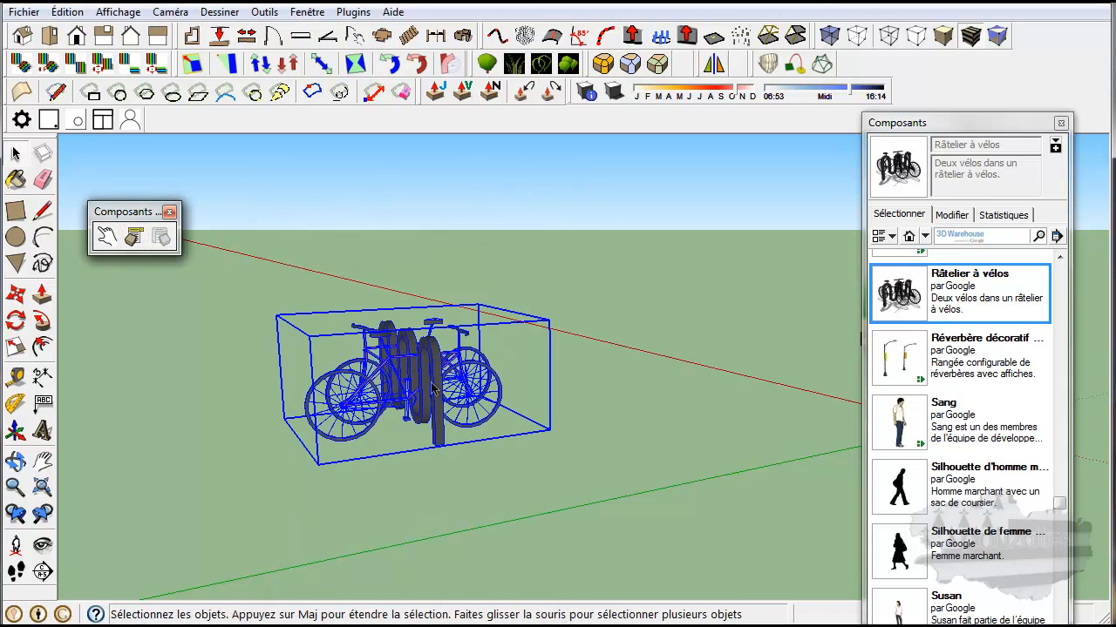
Step: Delete the bike rack and place the Table de pique-nique component from the library on the ground
key(Delete)
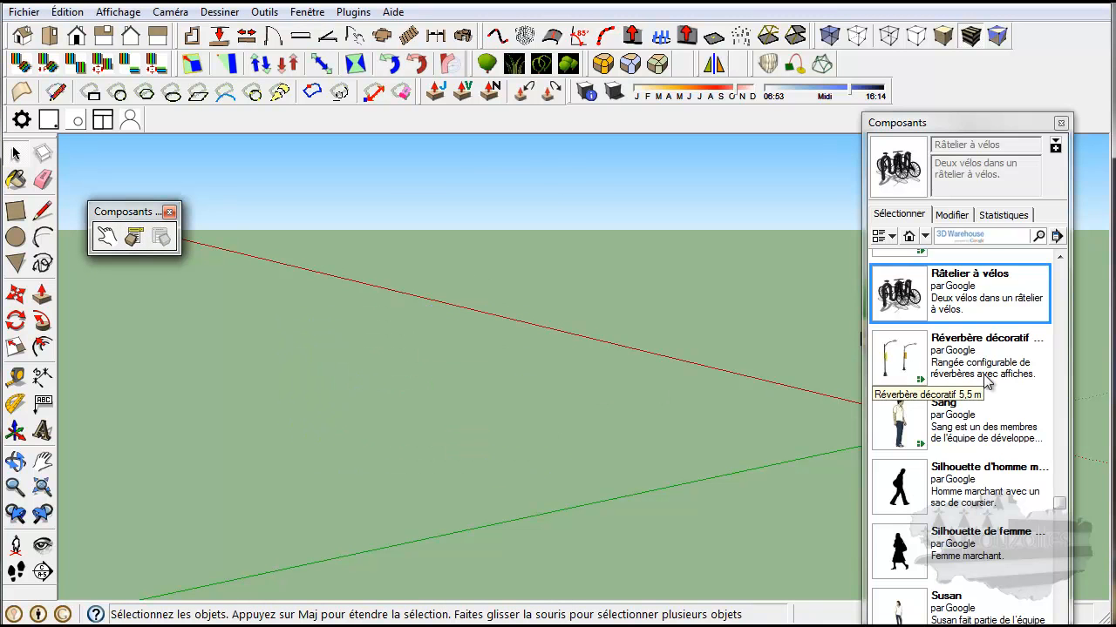
click(1019, 410)
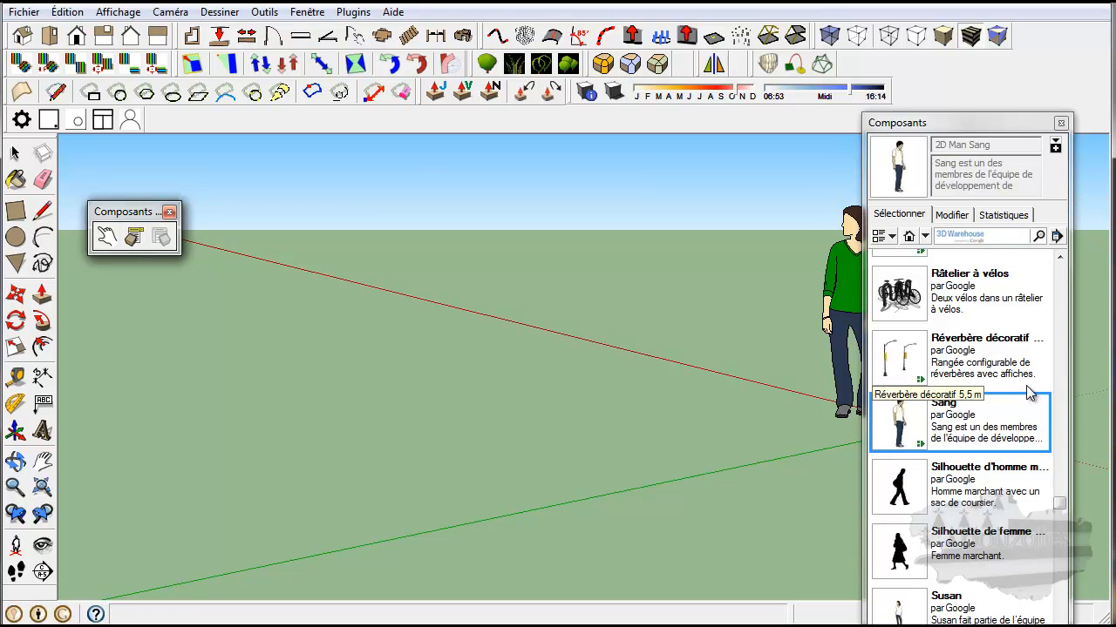
drag(1060, 502, 1064, 568)
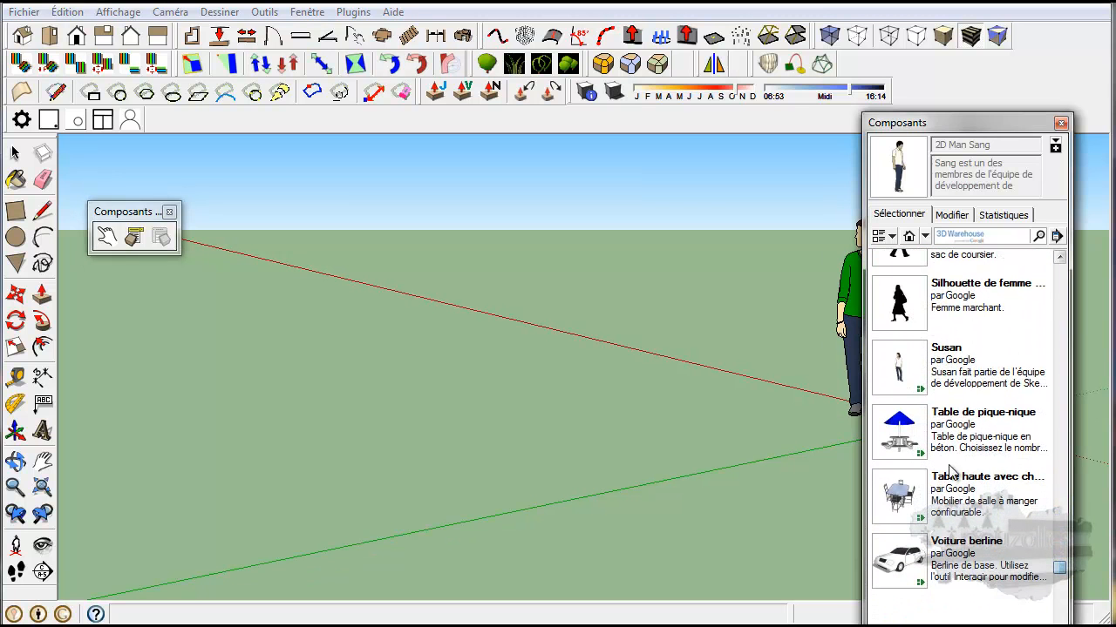
click(899, 432)
click(469, 425)
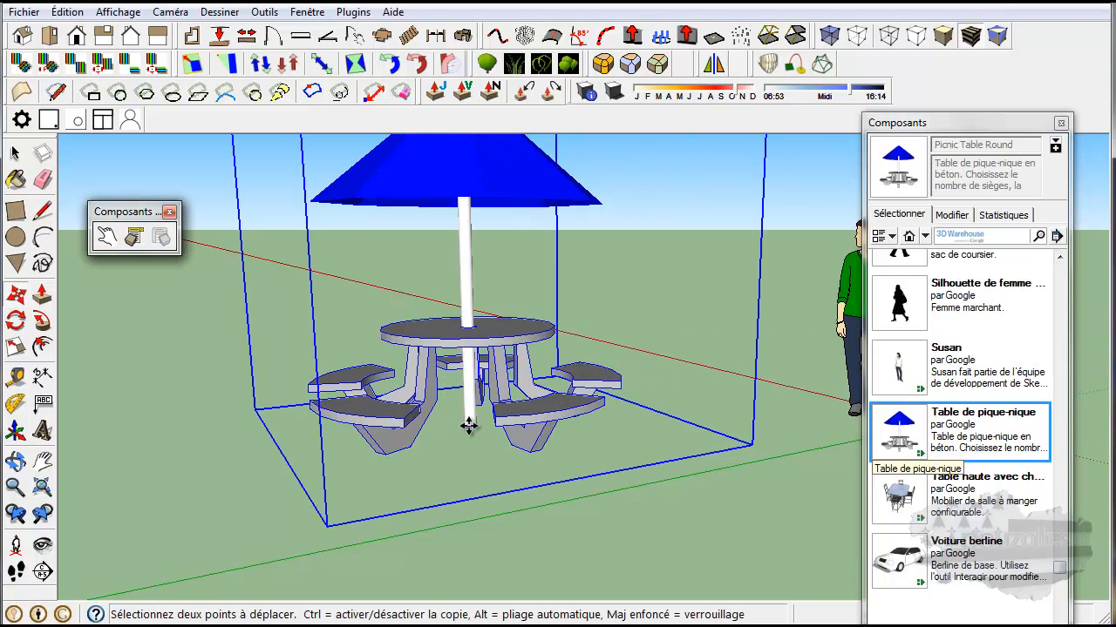
scroll(471, 424, down, 2)
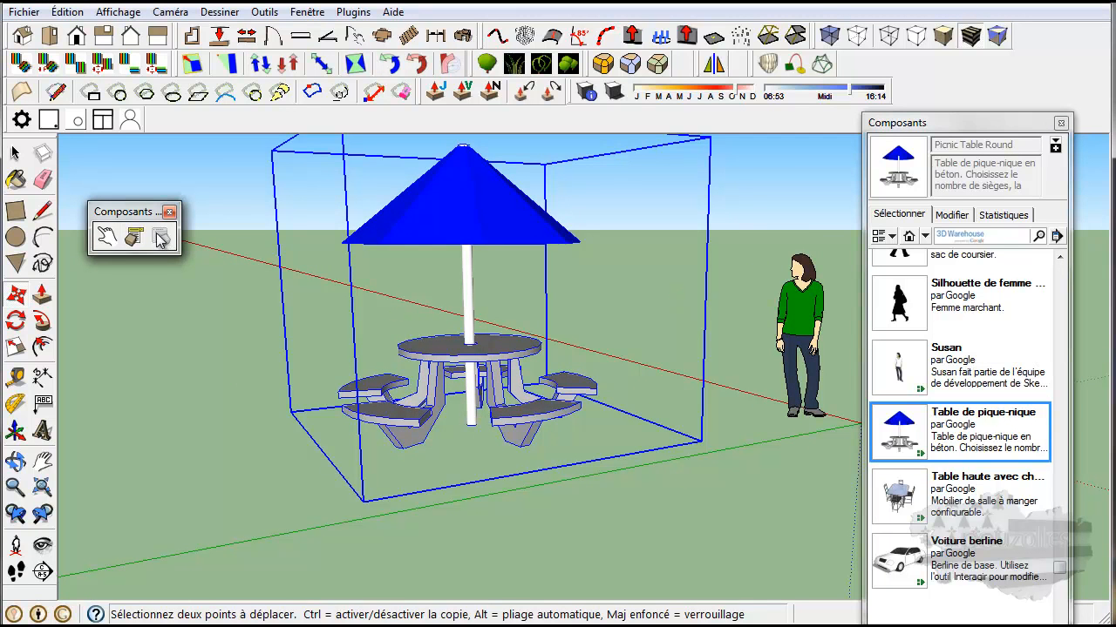
Step: Check the picnic table with the Interact tool, and open its component options in a window clear of the model
click(105, 236)
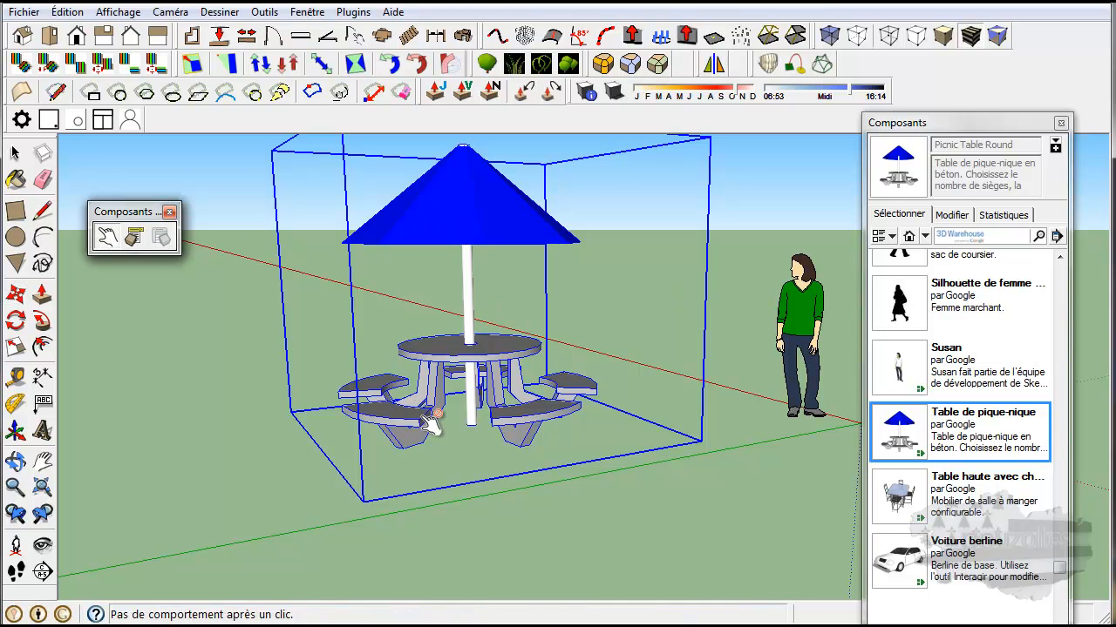
click(135, 240)
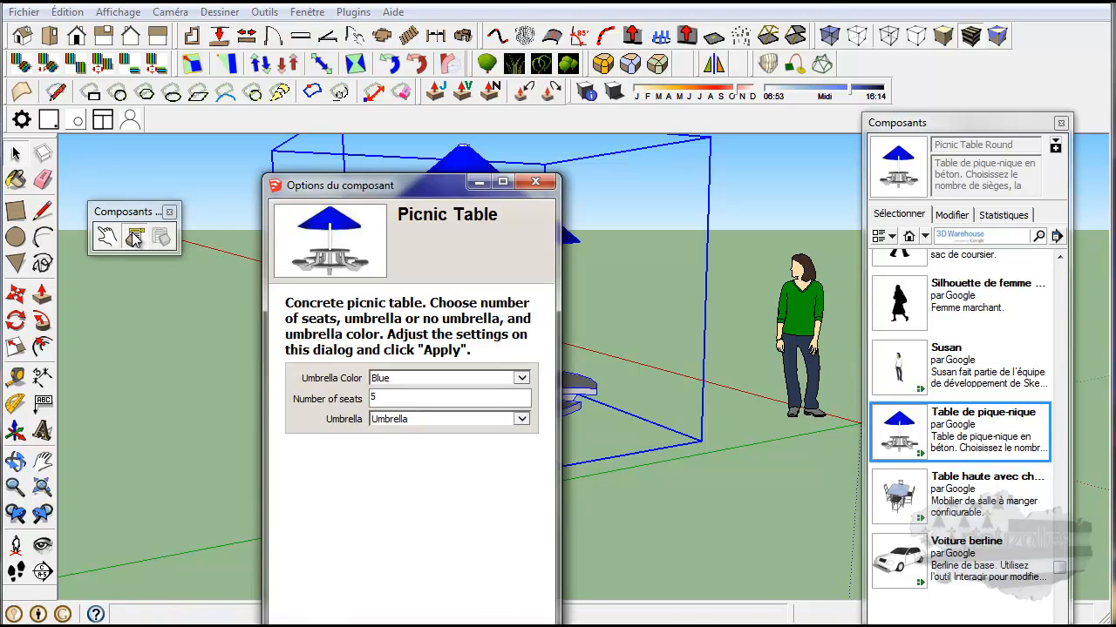
drag(414, 196, 909, 155)
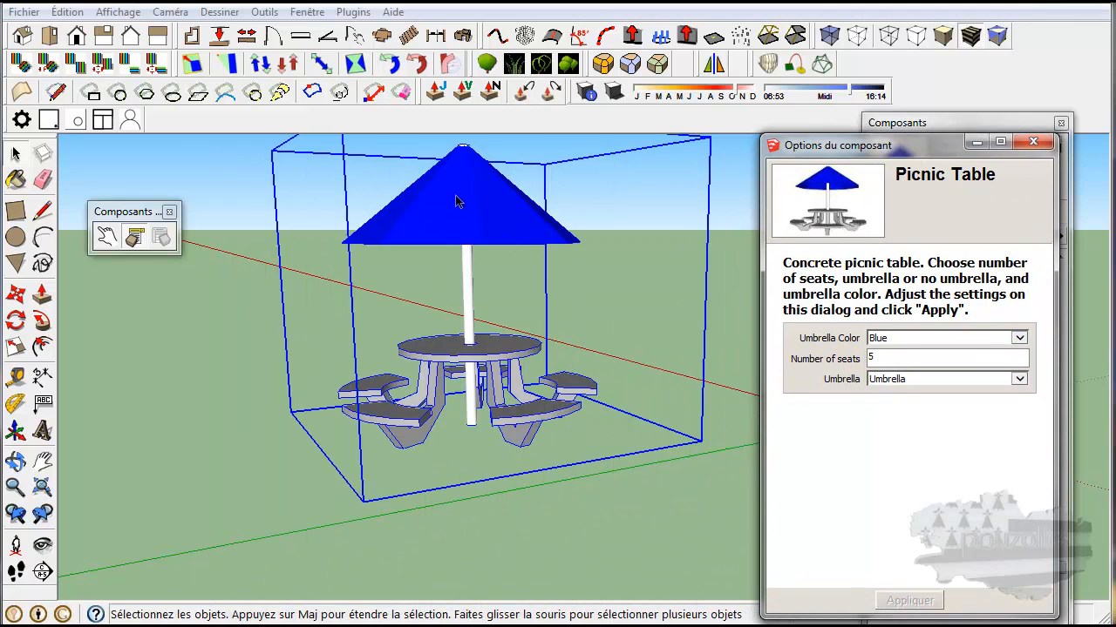
Step: Apply Red as the picnic table's umbrella color, and change it to Yellow the same way
click(1020, 340)
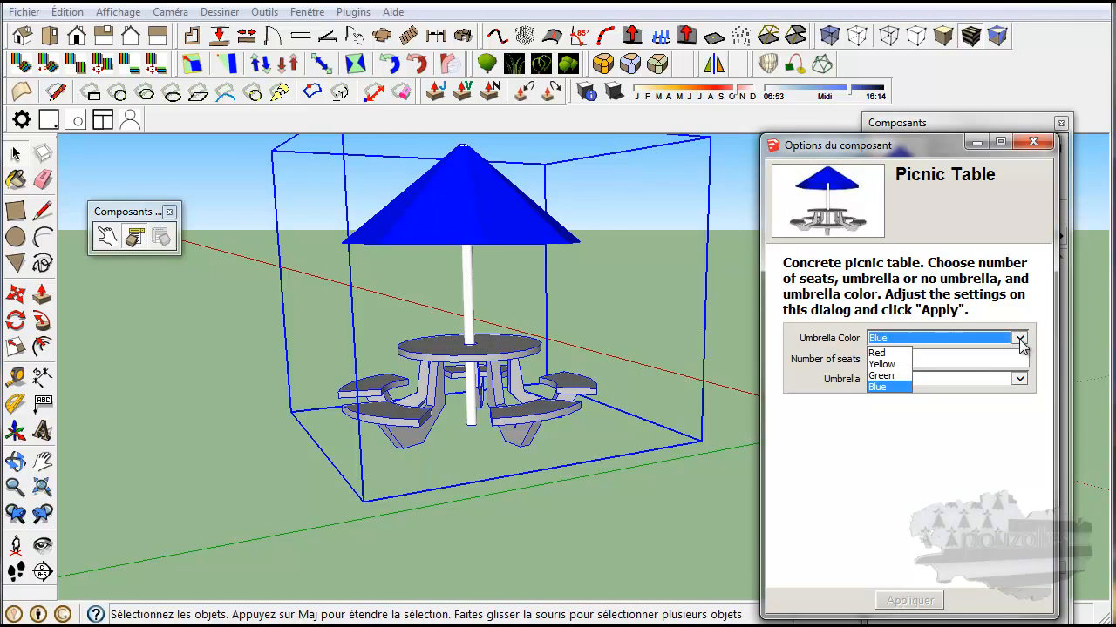
click(884, 353)
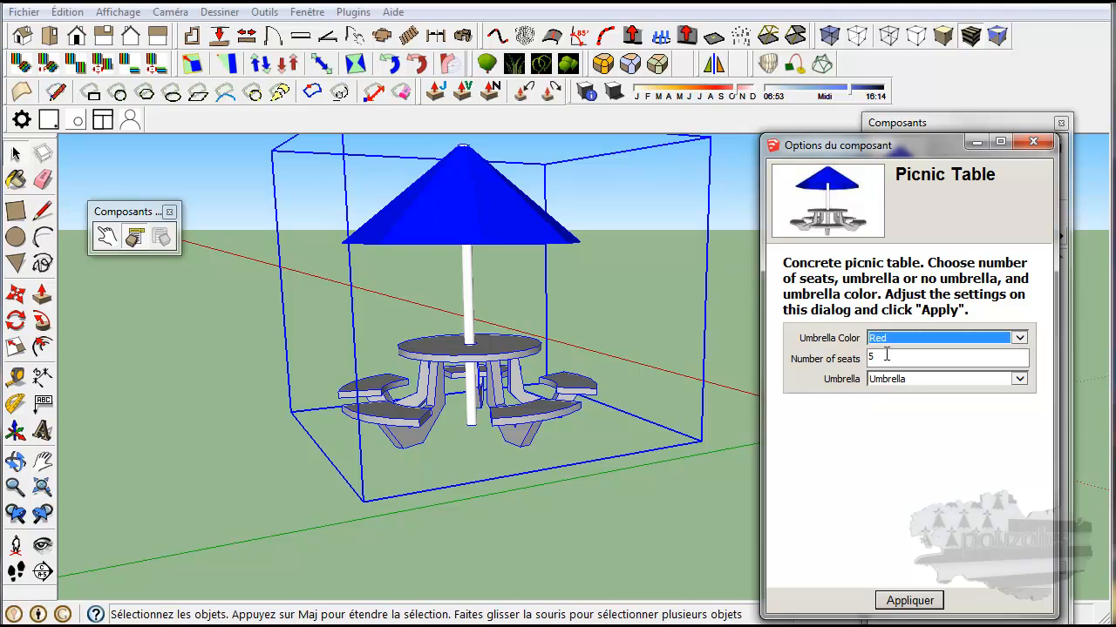
click(909, 601)
click(937, 338)
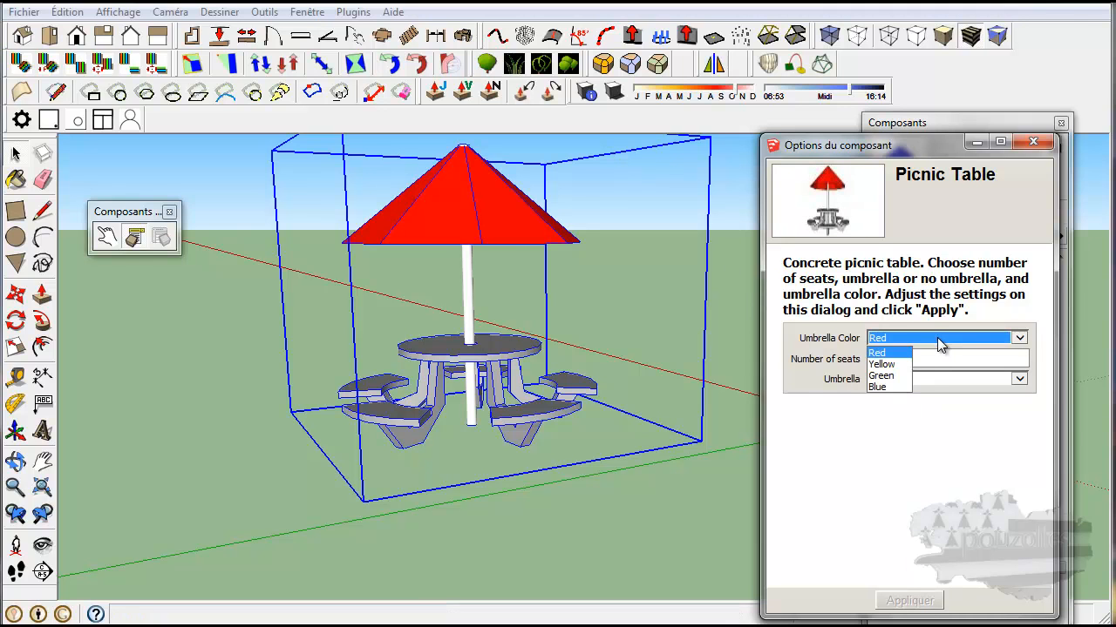
click(889, 364)
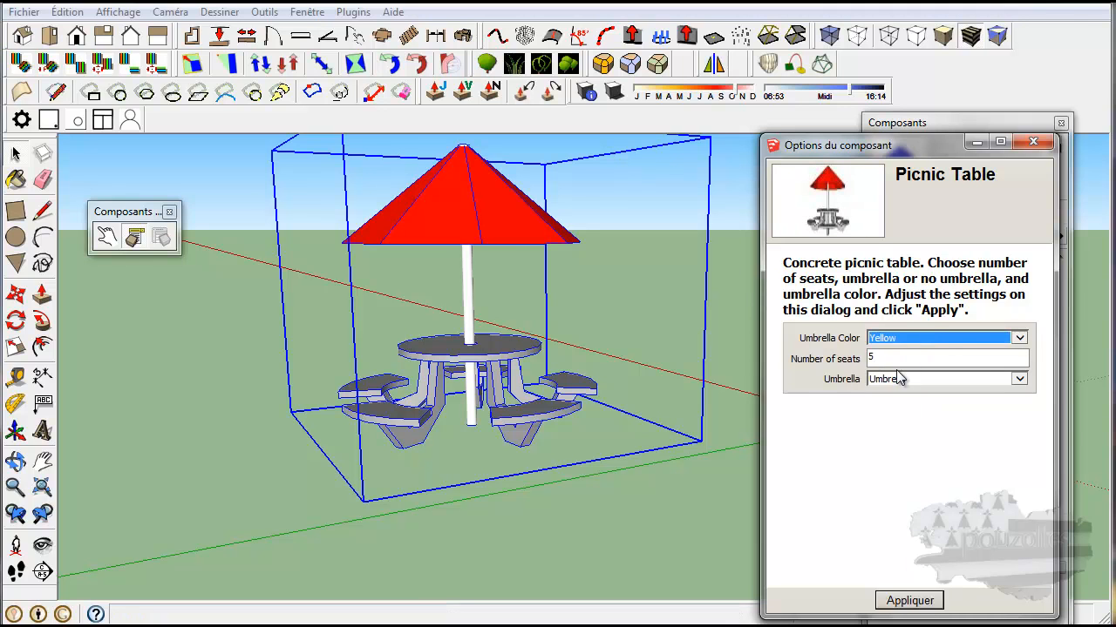
click(913, 600)
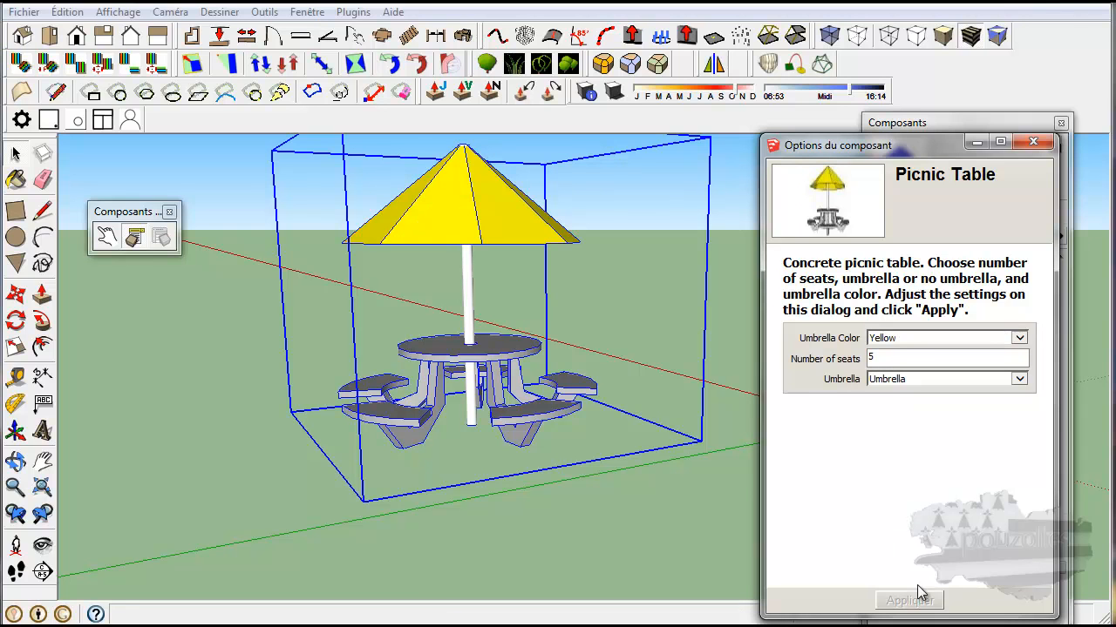
Step: Apply Blue as the picnic table's umbrella color and set its number of seats to 6
click(907, 340)
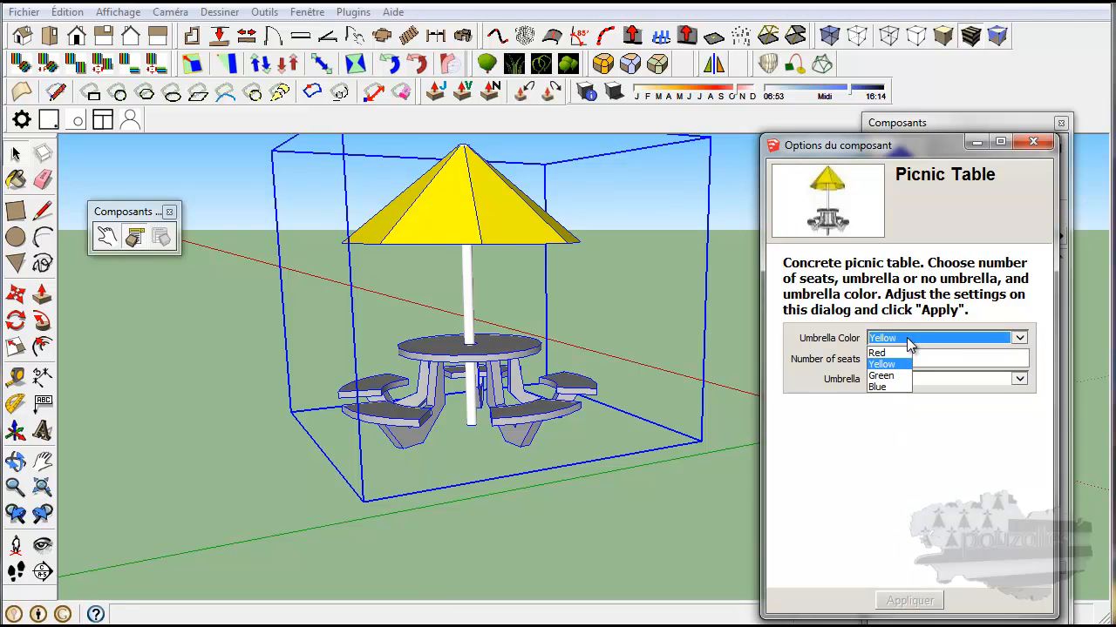
click(889, 386)
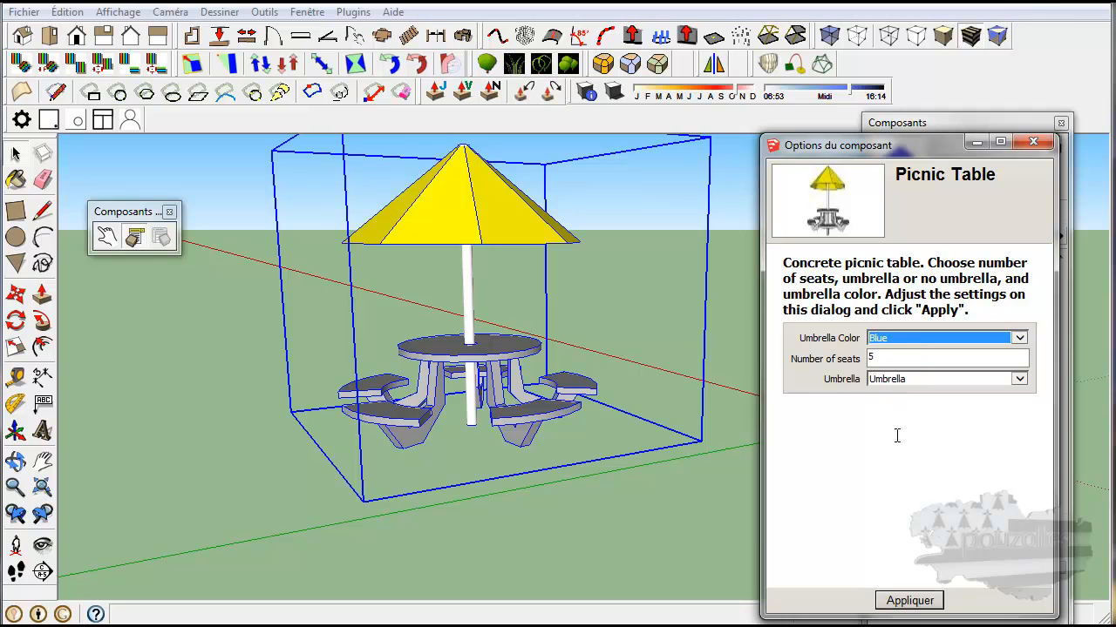
click(909, 604)
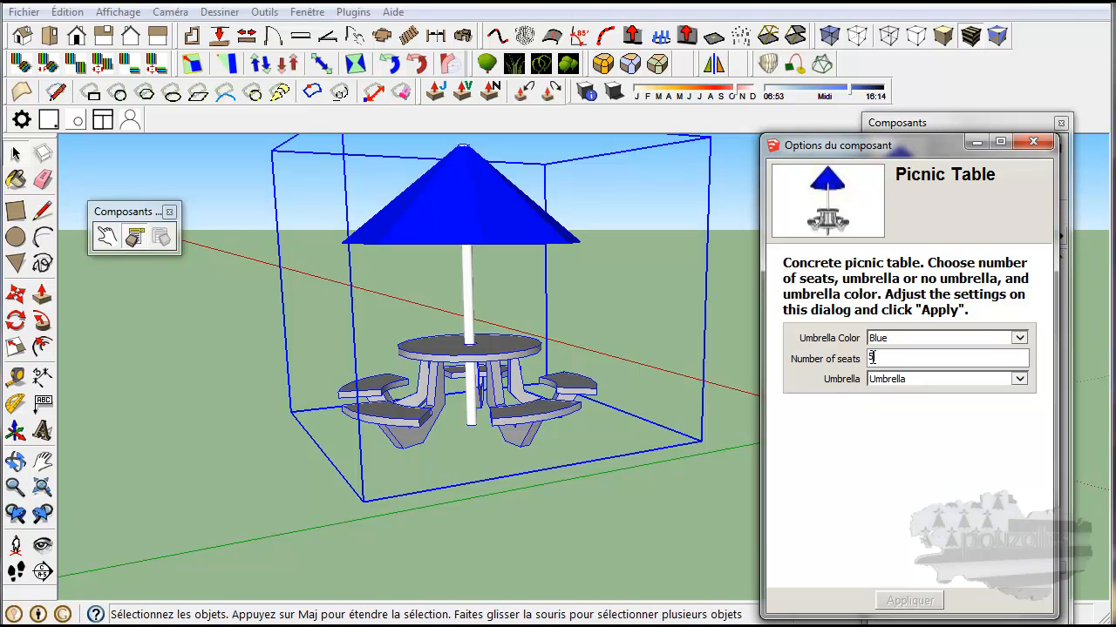
text(6)
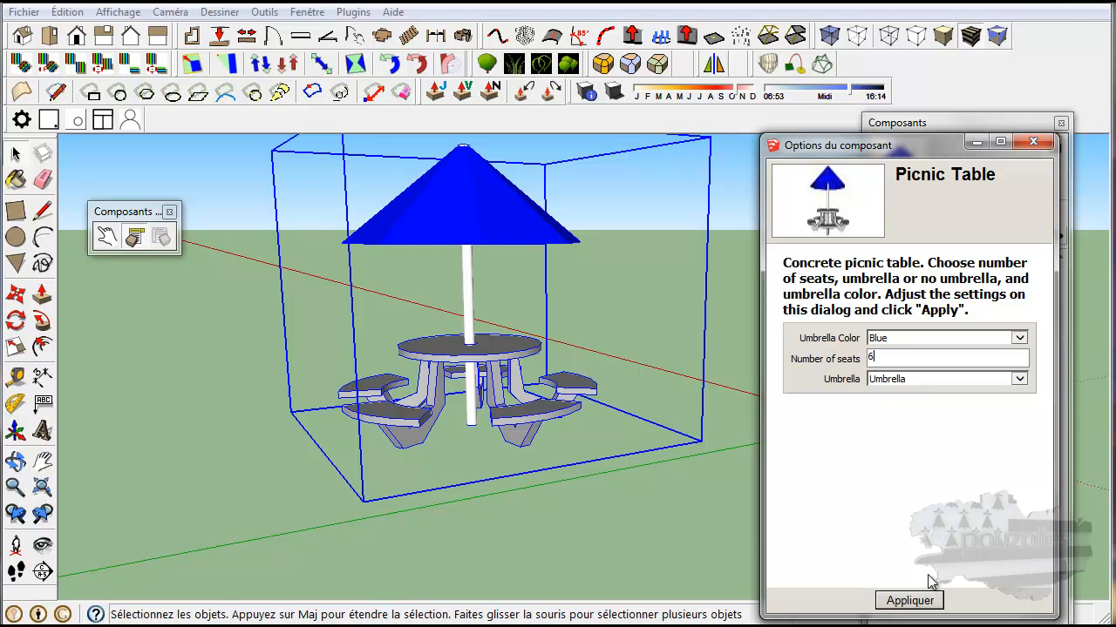
click(923, 602)
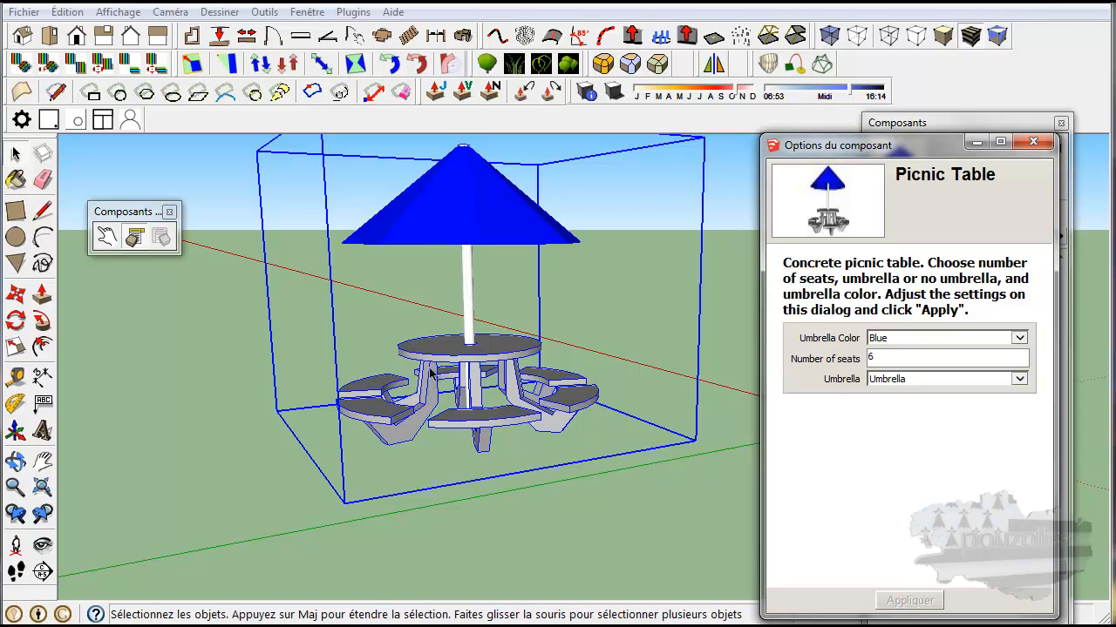
Step: Apply No Umbrella to the picnic table, inspect it, and close its component options
click(930, 381)
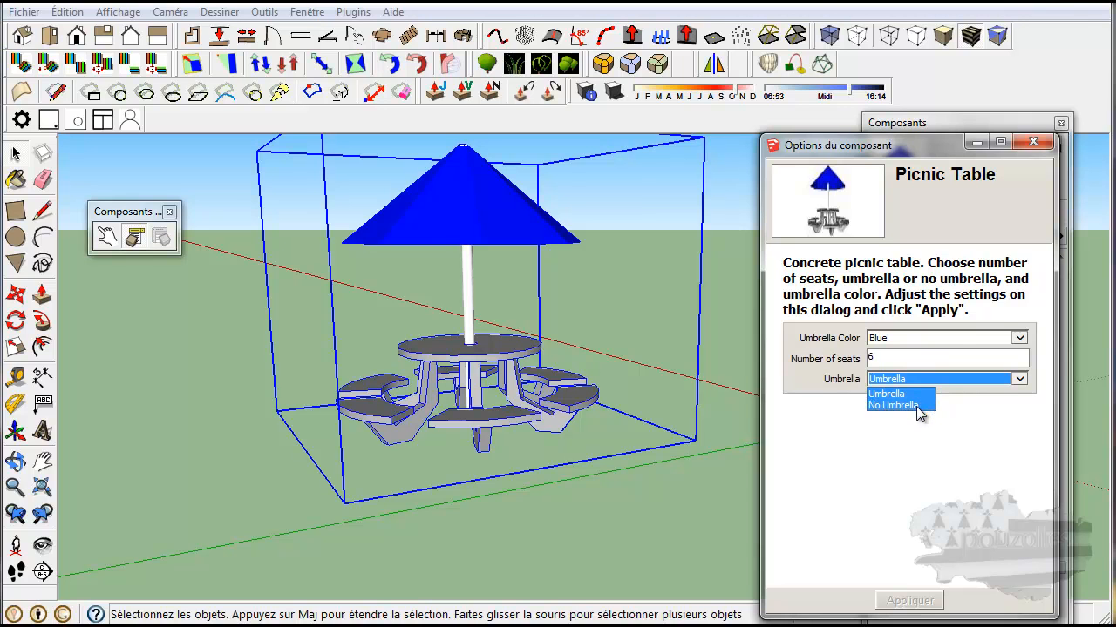
click(916, 406)
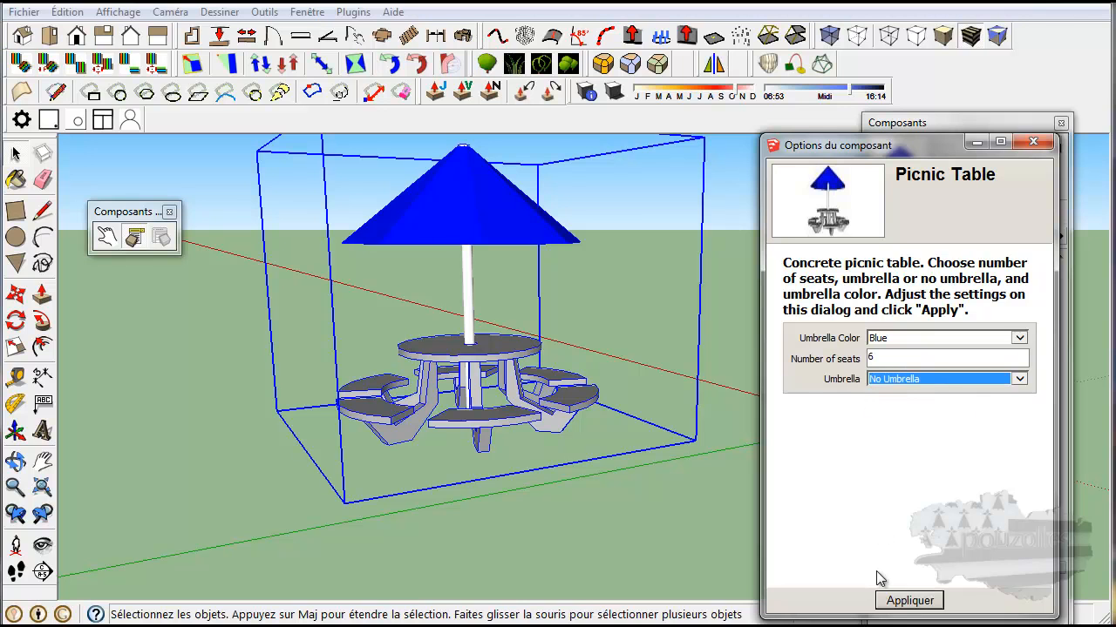
click(904, 605)
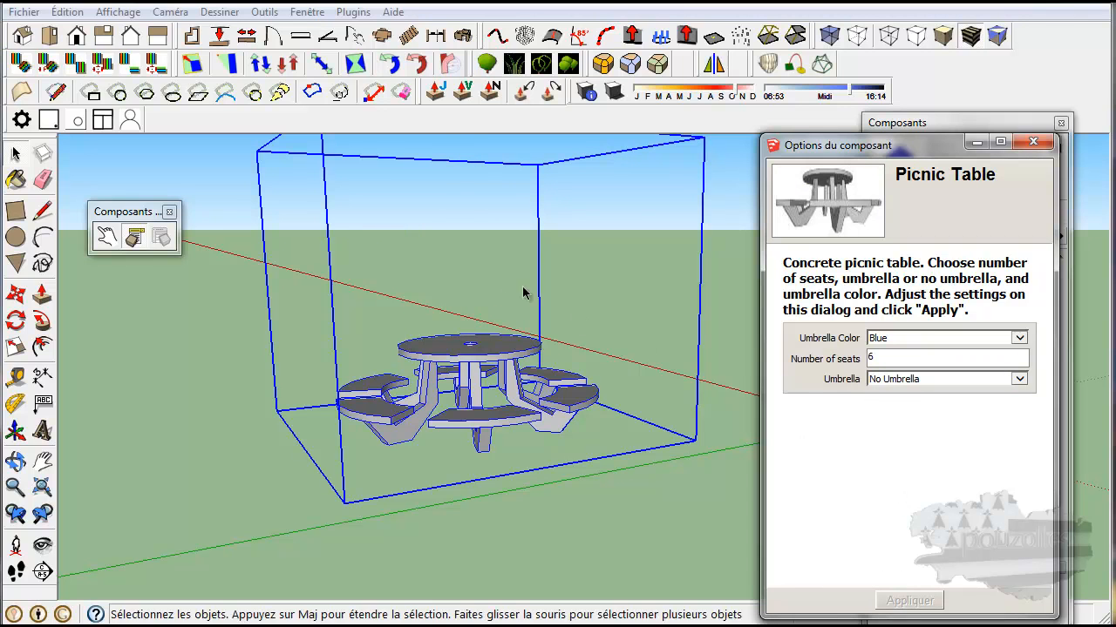
middle_drag(451, 342, 592, 394)
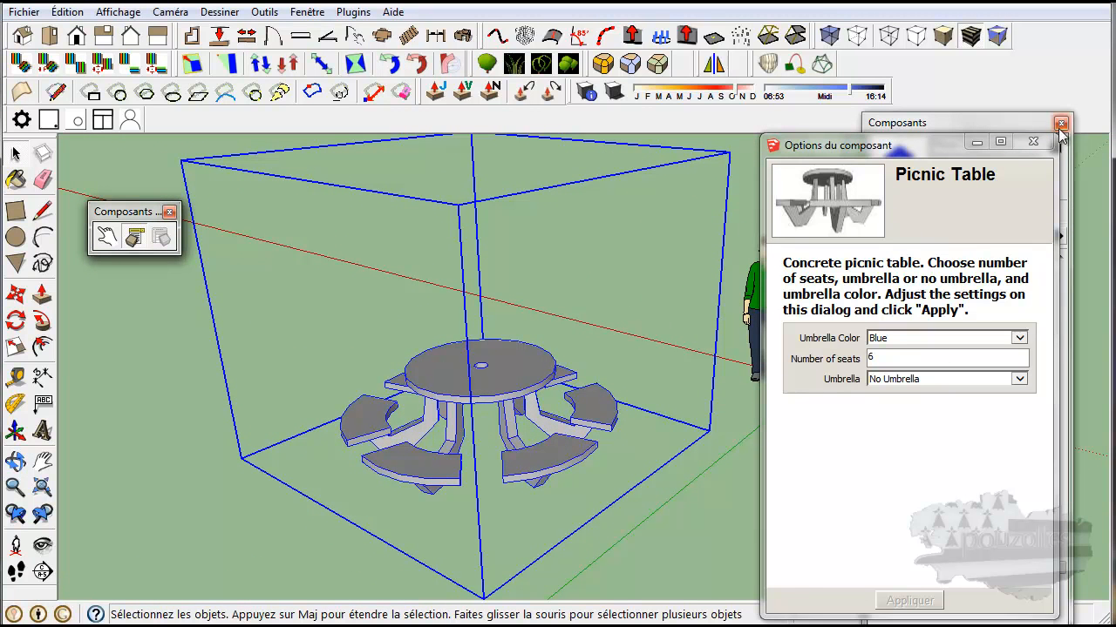
click(1033, 142)
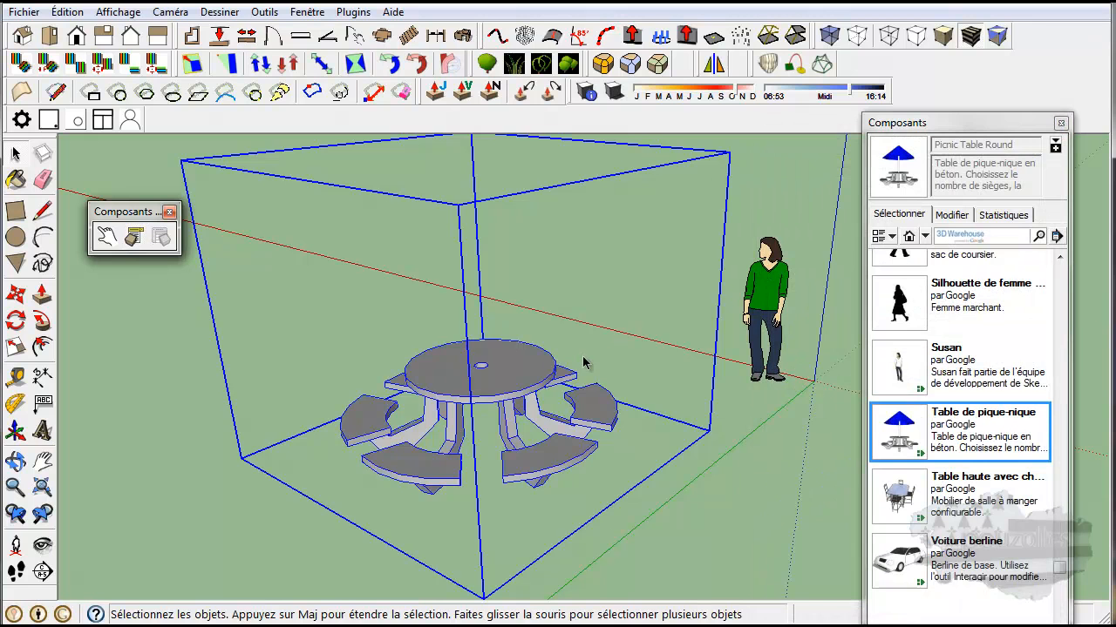
Step: Delete the picnic table and place the Lit component from the library on the ground
key(Delete)
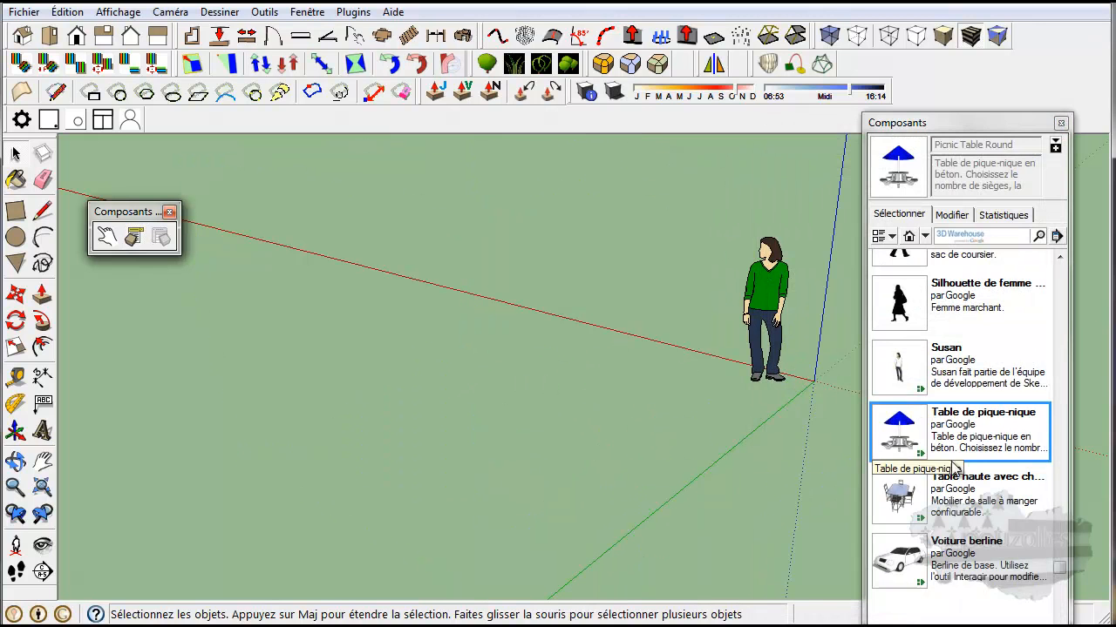
scroll(948, 499, up, 1)
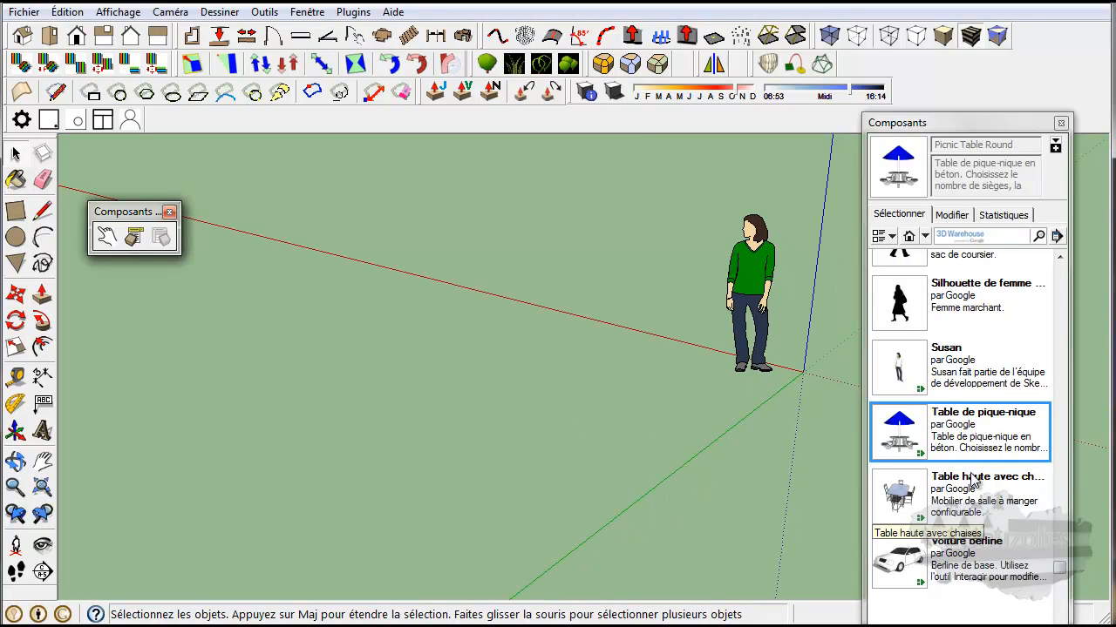
click(1058, 566)
drag(1060, 570, 1074, 442)
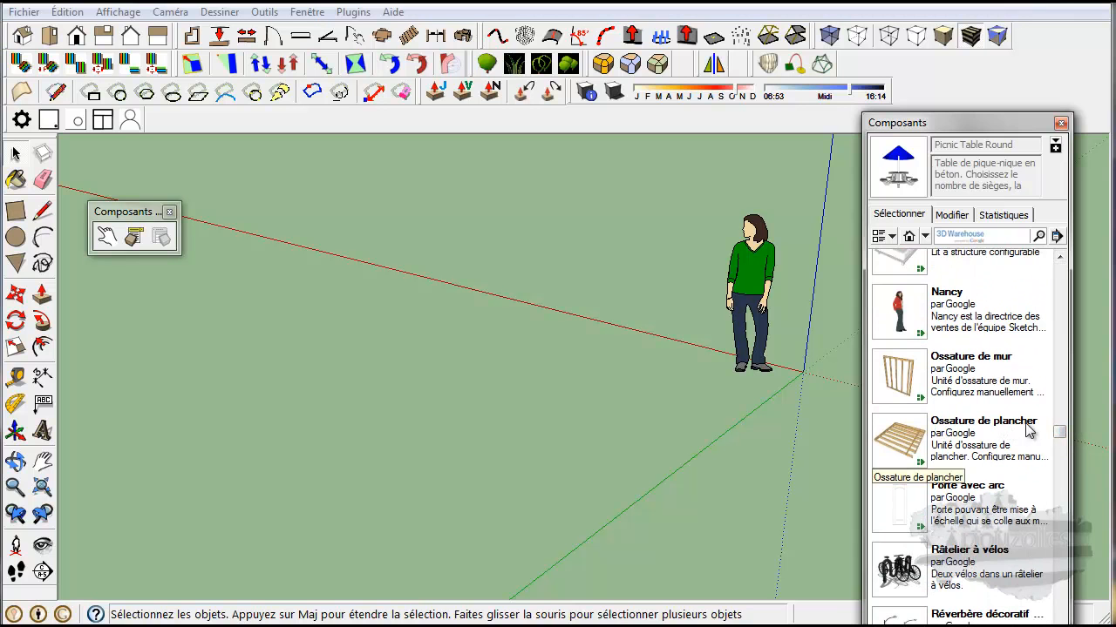
drag(1060, 436, 1062, 397)
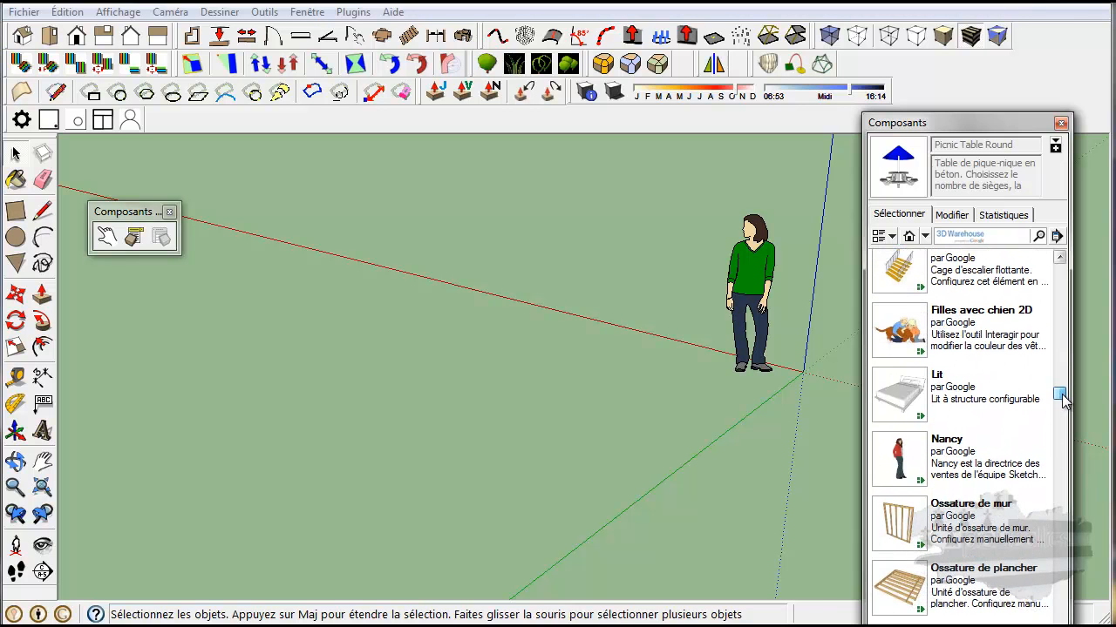
click(913, 396)
click(543, 383)
Step: Cycle the bed through its six model types with the Interact tool, ending on the Twin model
middle_drag(604, 396, 336, 436)
middle_drag(604, 379, 536, 402)
middle_drag(690, 280, 399, 464)
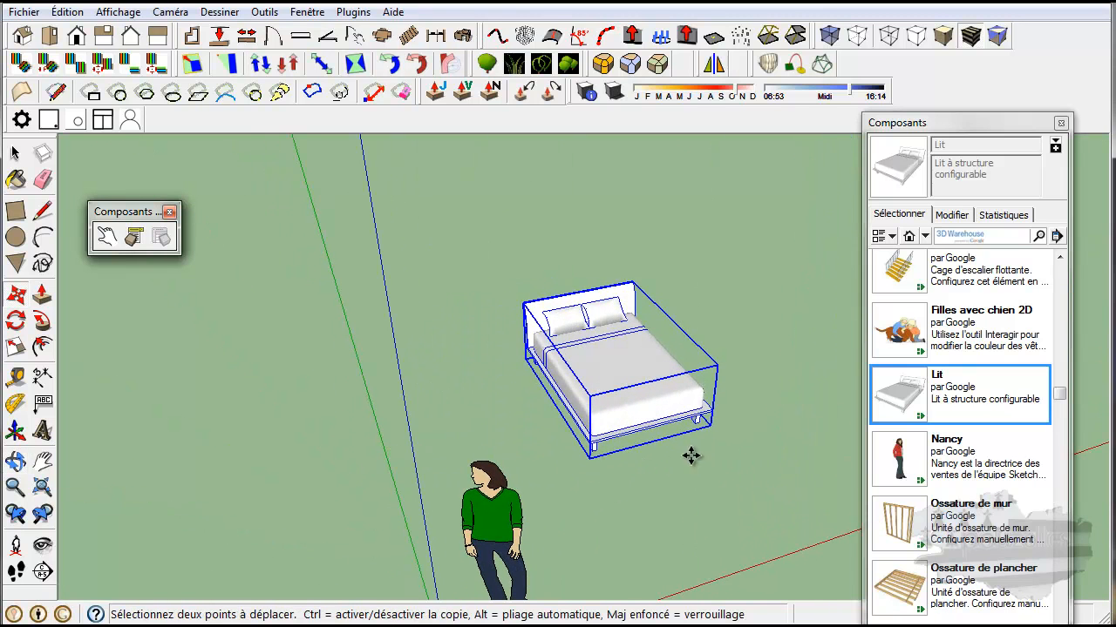
scroll(729, 371, up, 4)
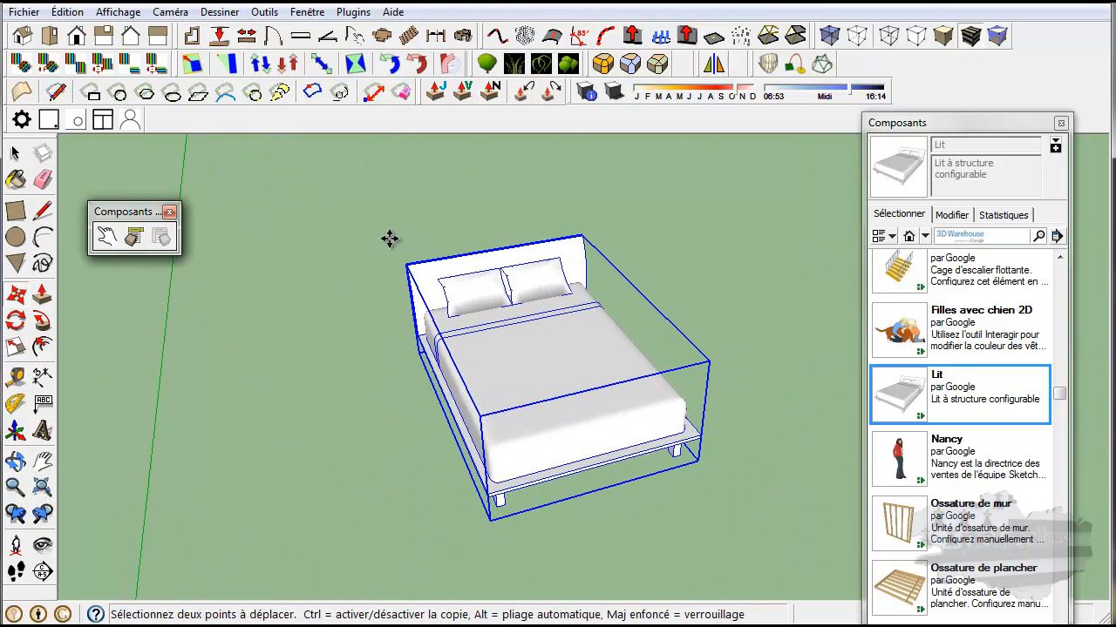
click(106, 236)
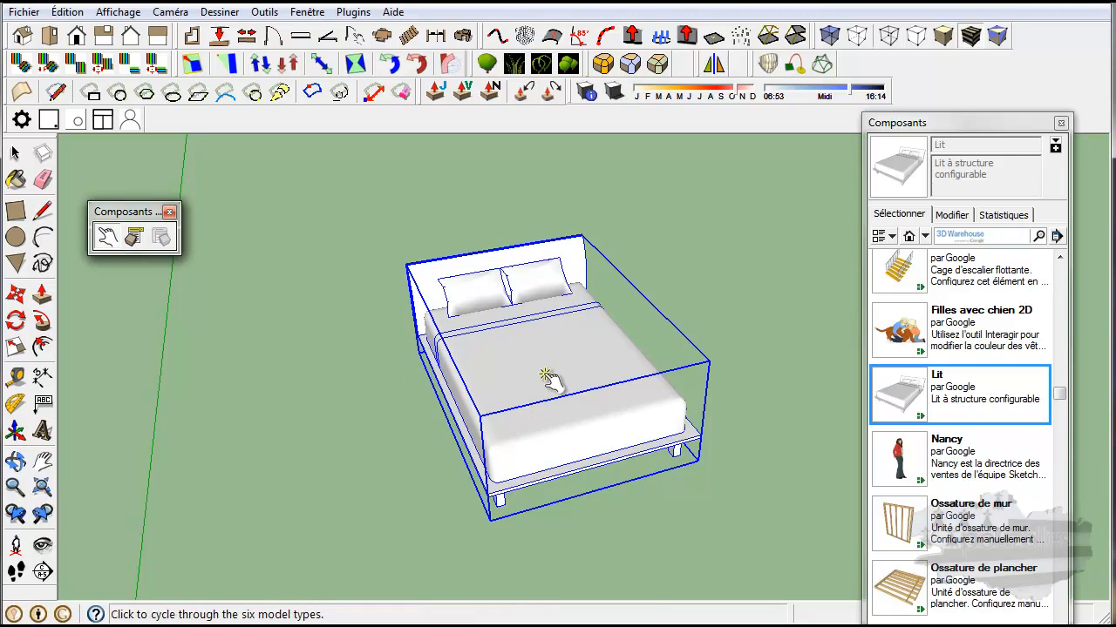
click(550, 380)
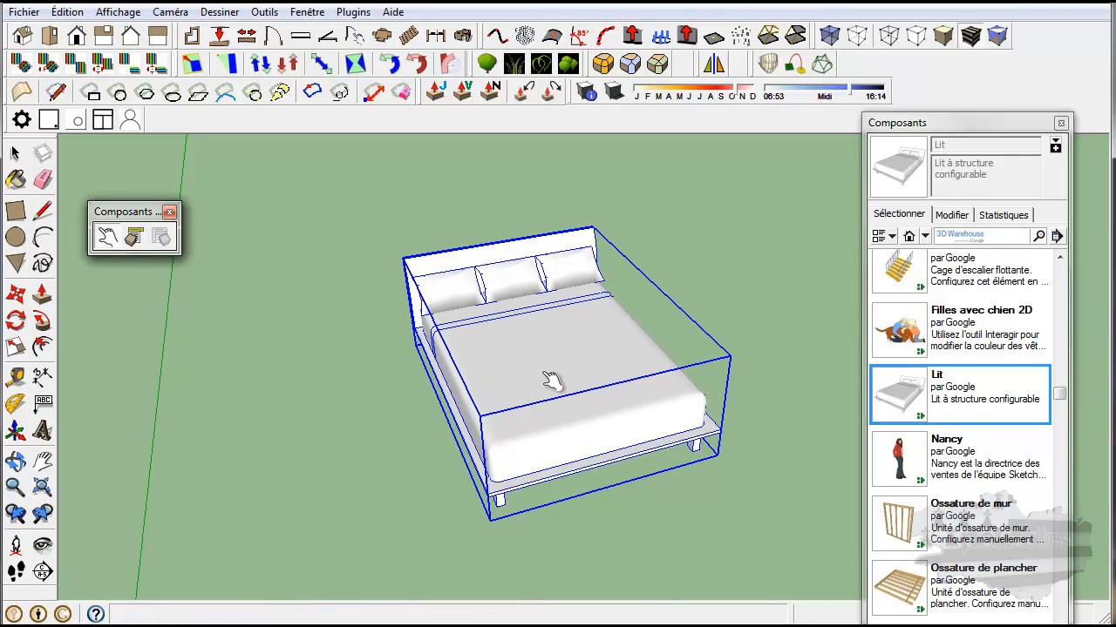
click(548, 372)
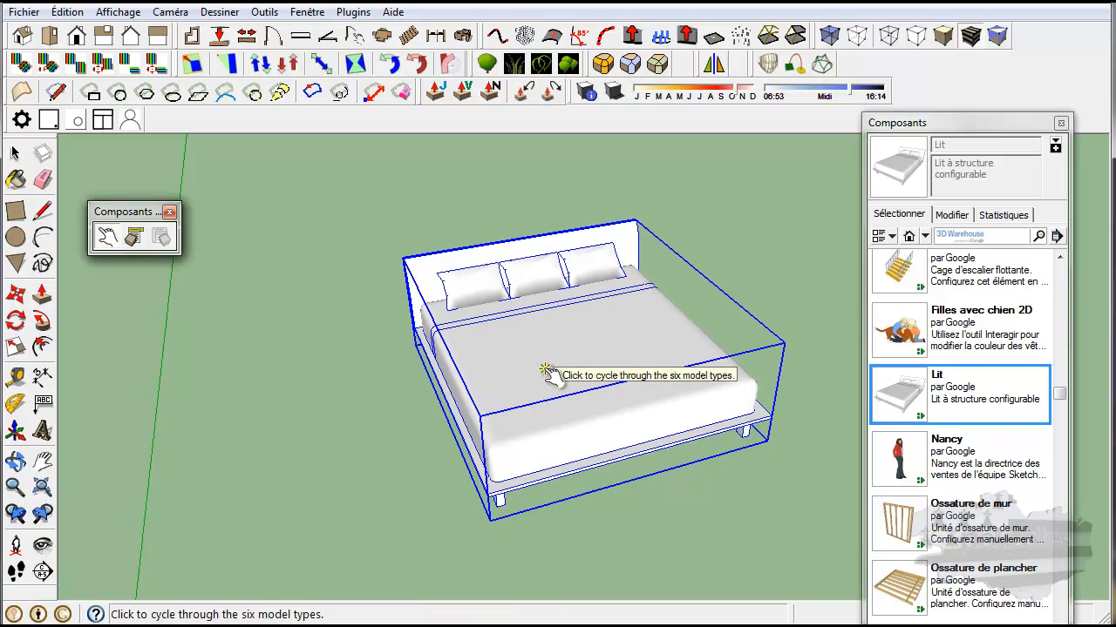
click(551, 375)
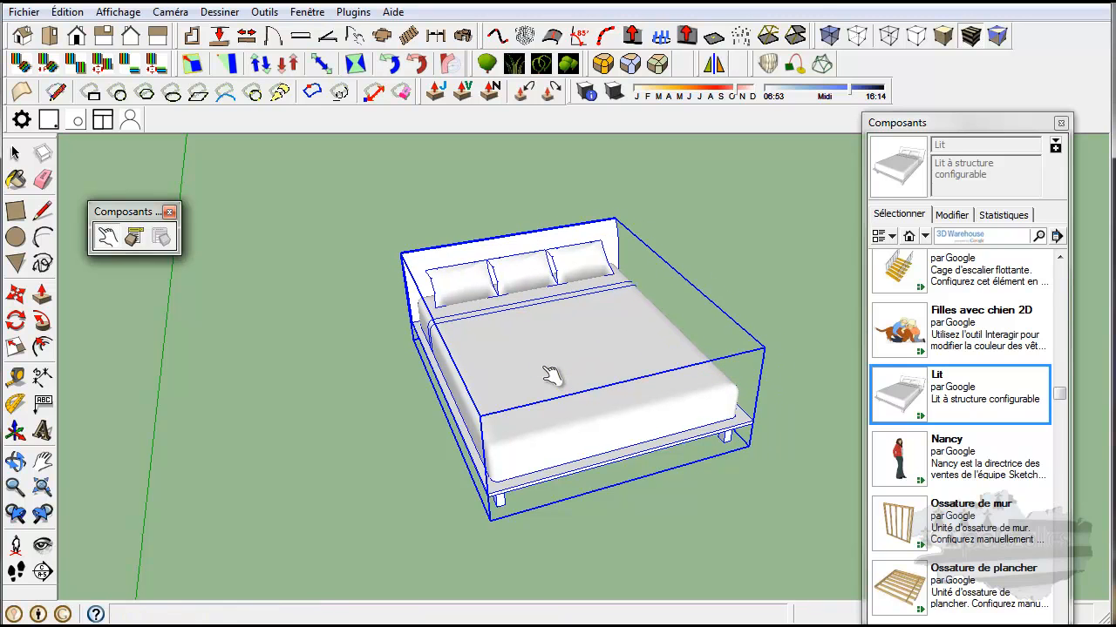
click(552, 375)
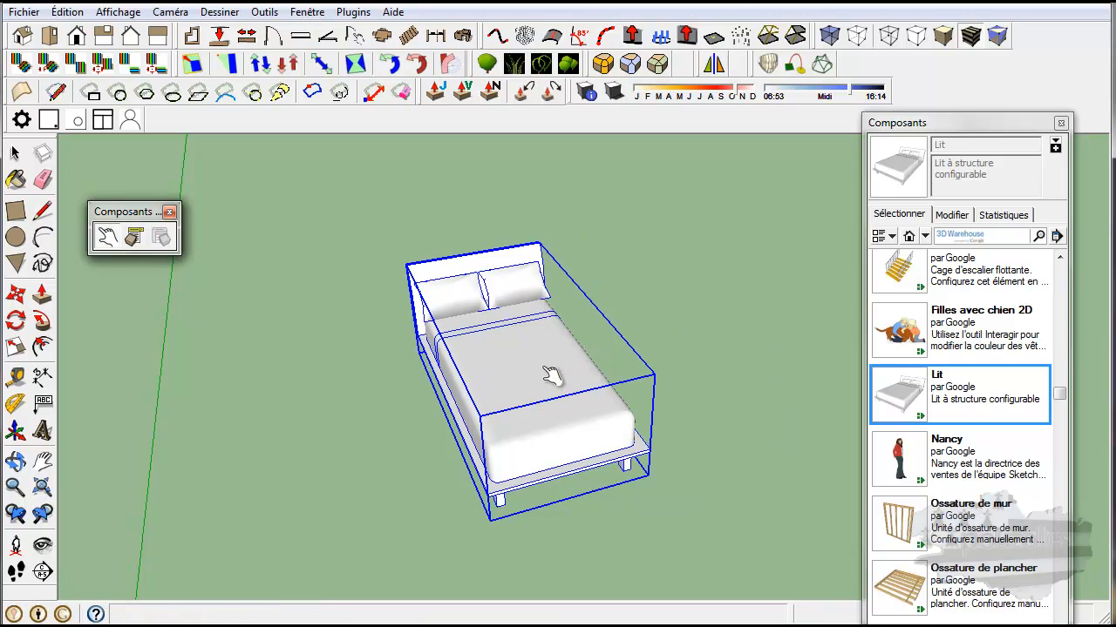
click(552, 375)
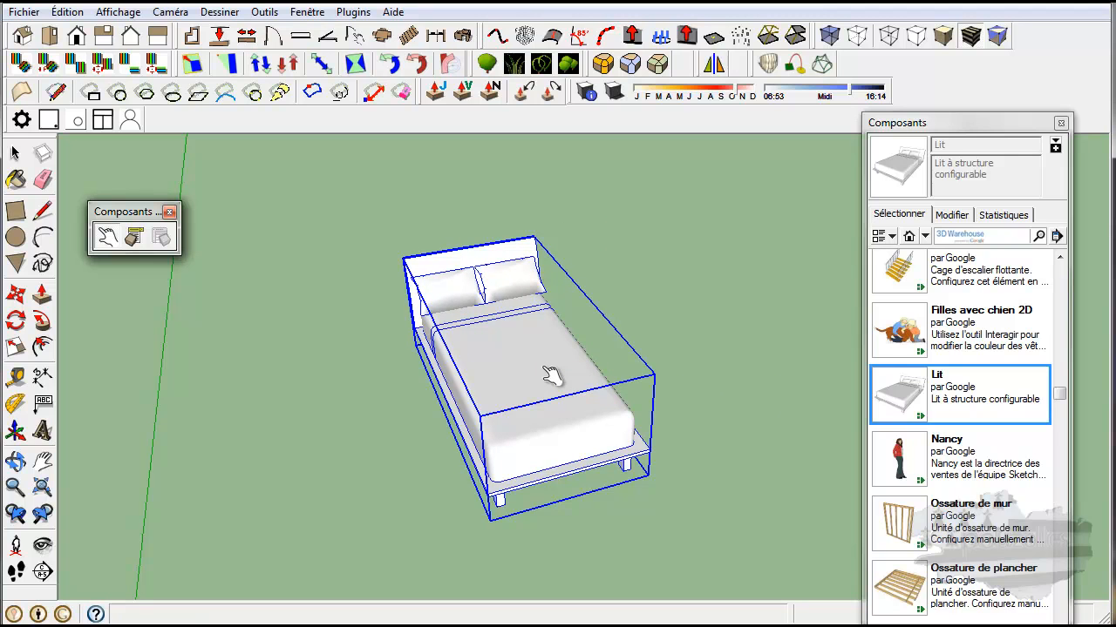
click(552, 375)
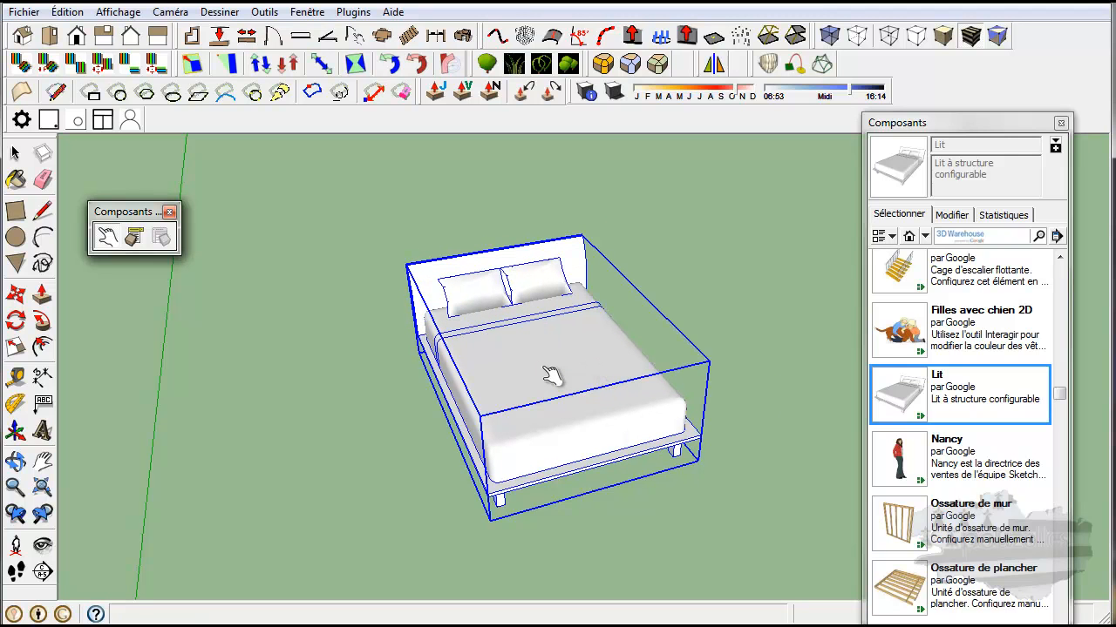
click(552, 375)
click(552, 376)
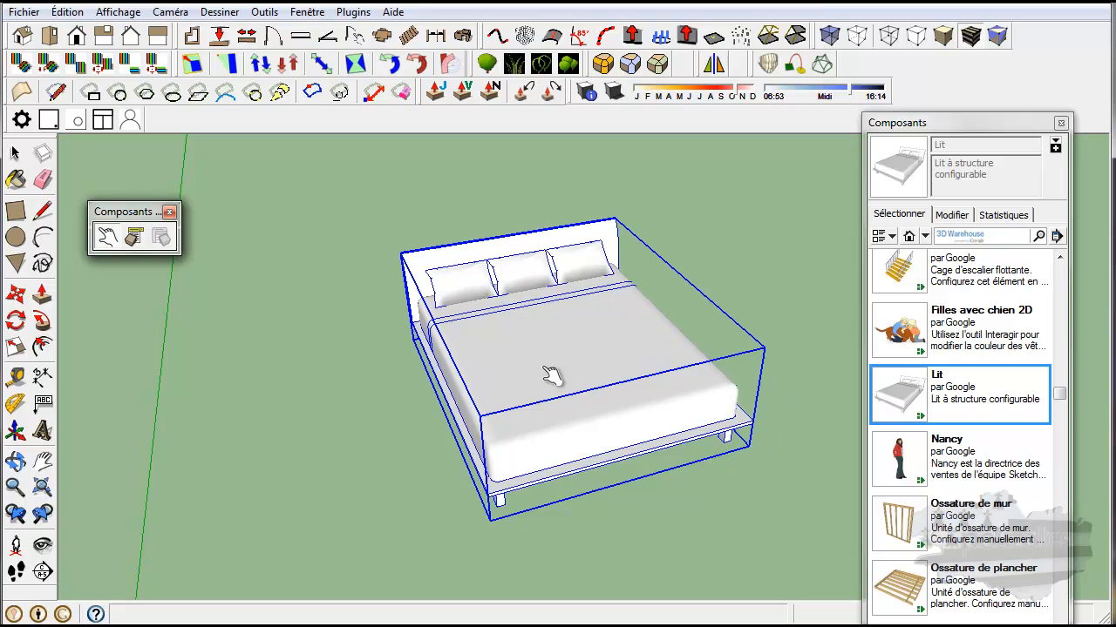
click(552, 376)
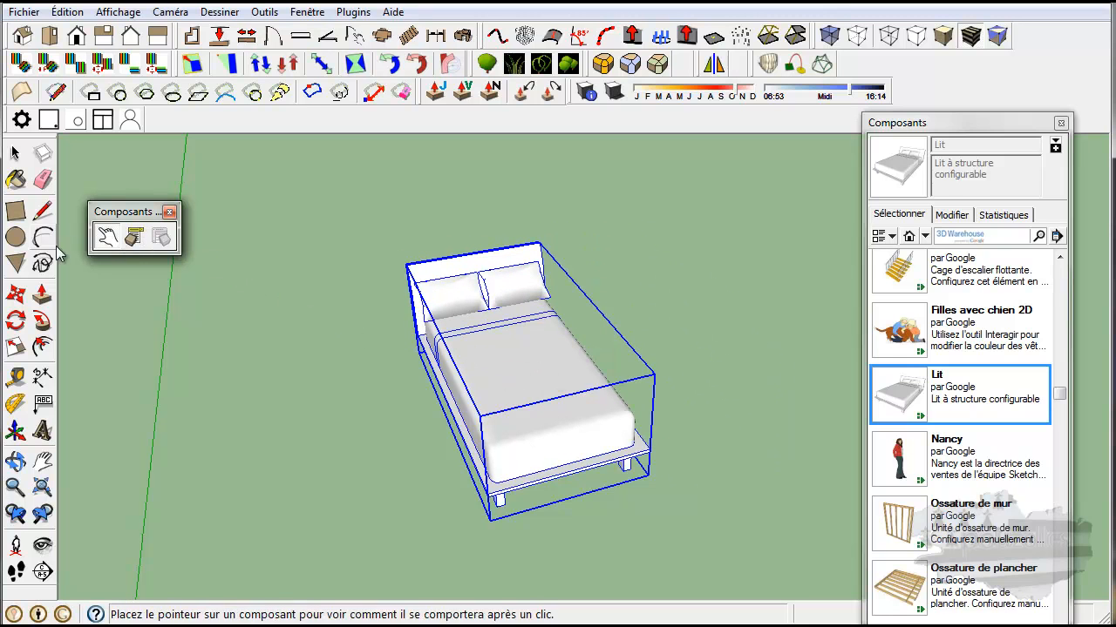
Step: Examine the bed with the Scale tool from several angles to check which scaling handles it offers
click(15, 347)
middle_drag(435, 465, 542, 428)
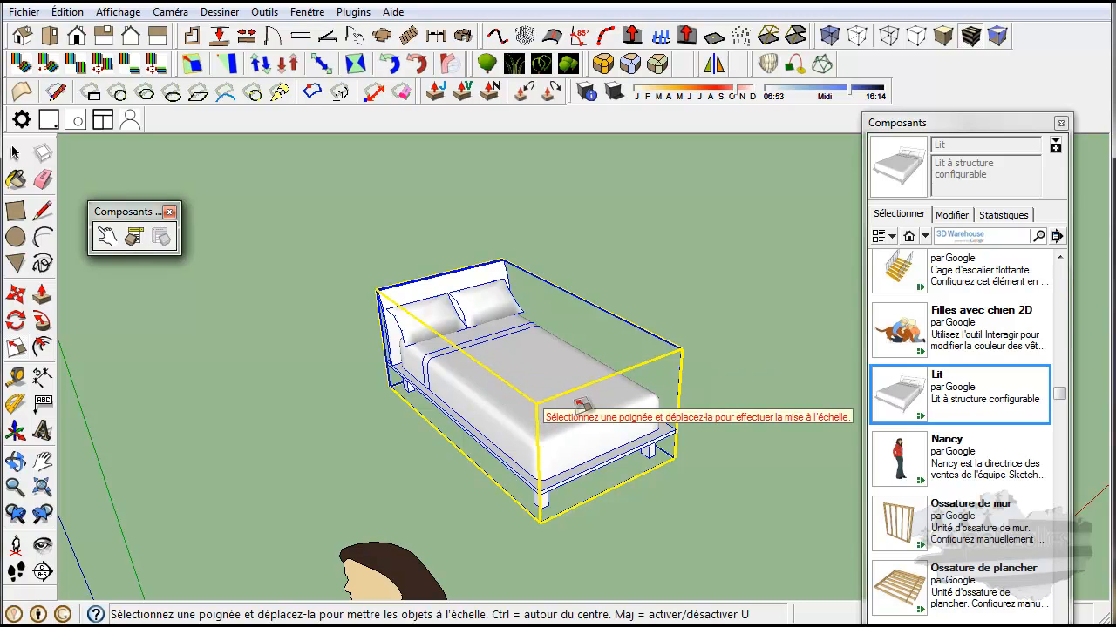
scroll(601, 417, down, 3)
middle_drag(602, 418, 834, 337)
middle_drag(695, 441, 280, 548)
key(s)
middle_drag(601, 443, 667, 426)
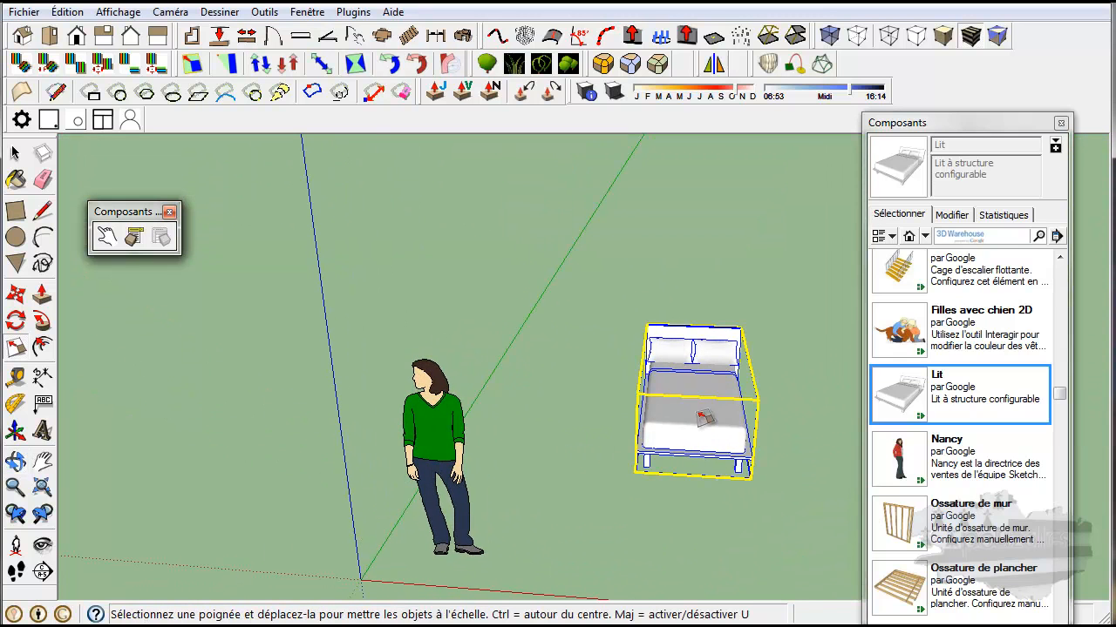
scroll(805, 398, up, 3)
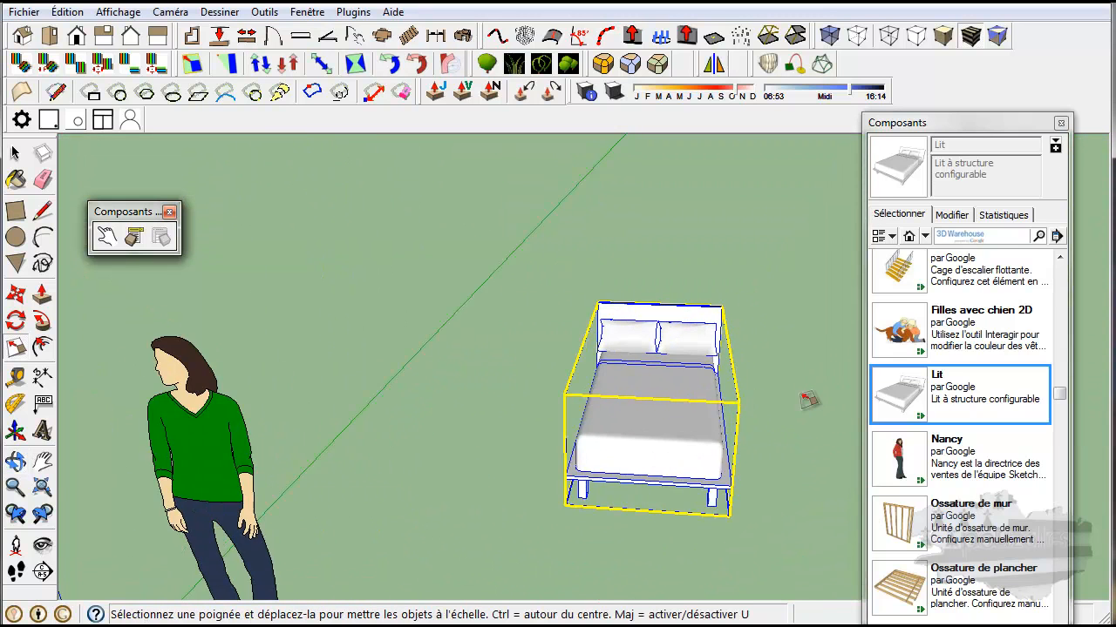
Step: Open the bed's component options in a window clear of the bed and apply X Long Twin as the bed model
click(136, 240)
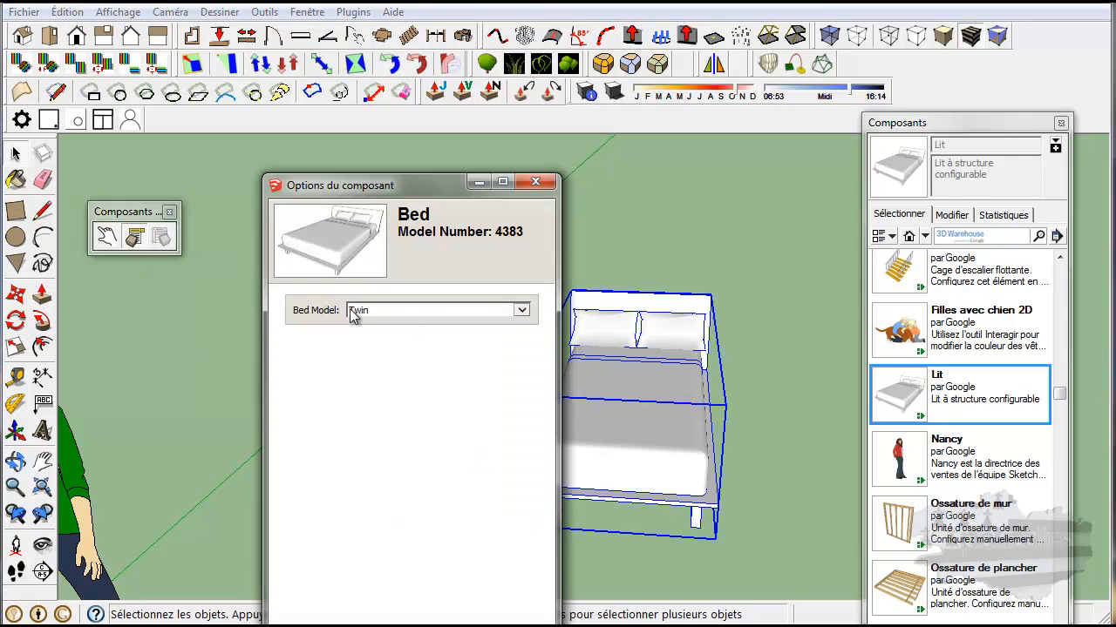
click(522, 315)
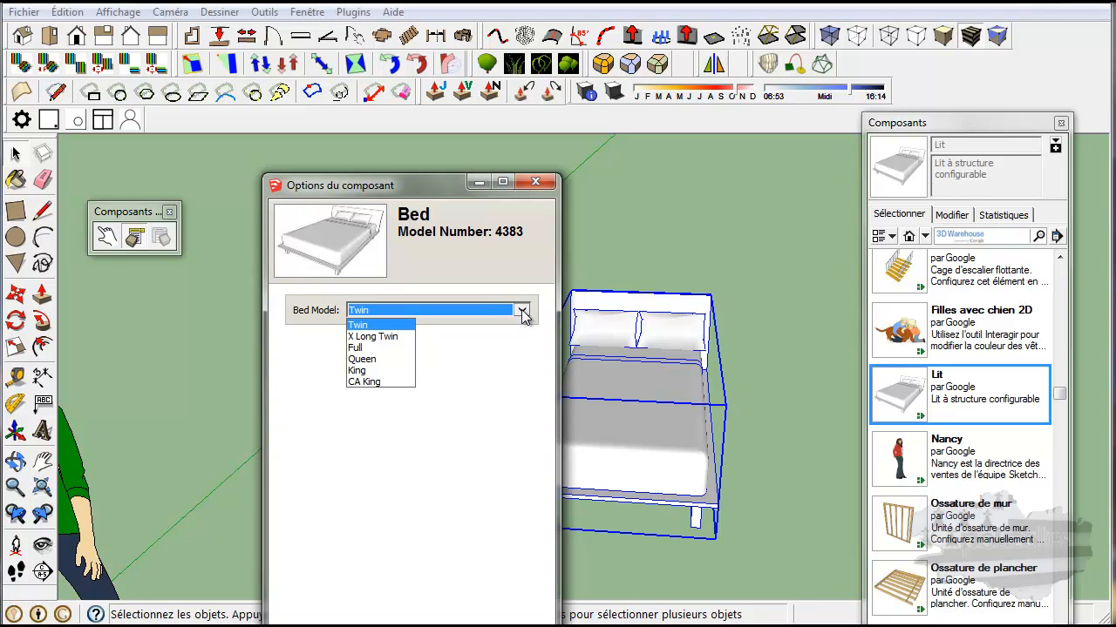
click(392, 342)
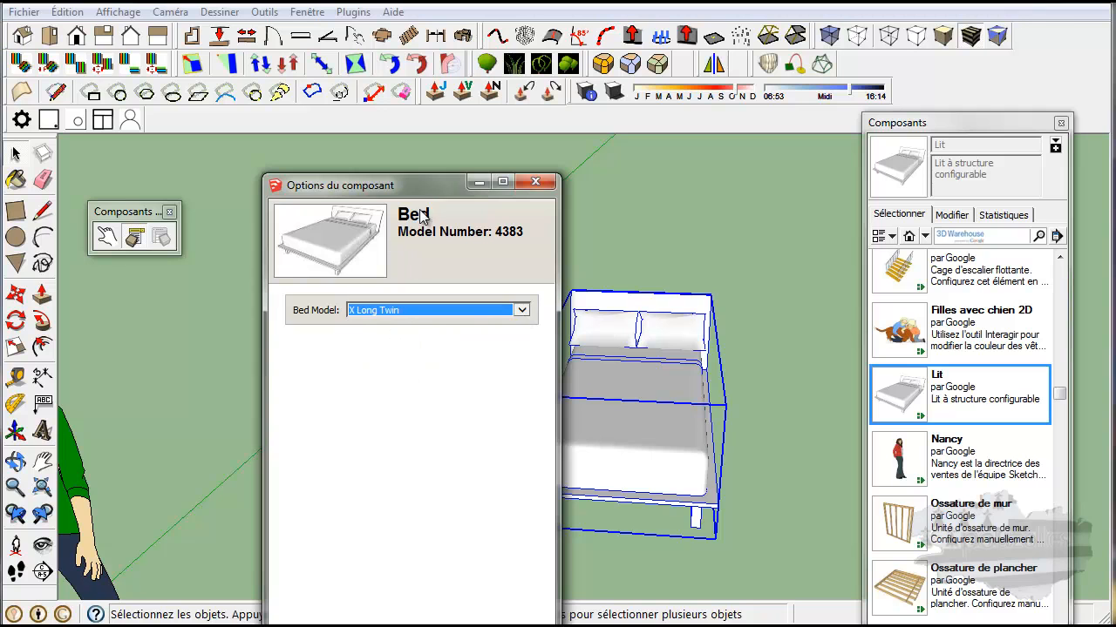
drag(415, 185, 299, 143)
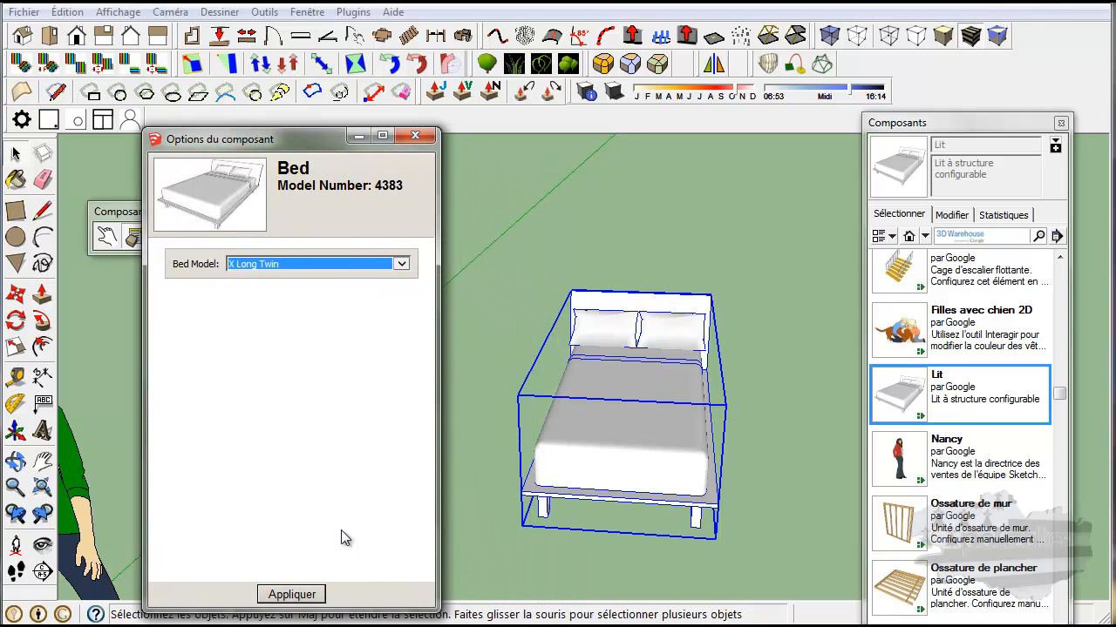
click(291, 595)
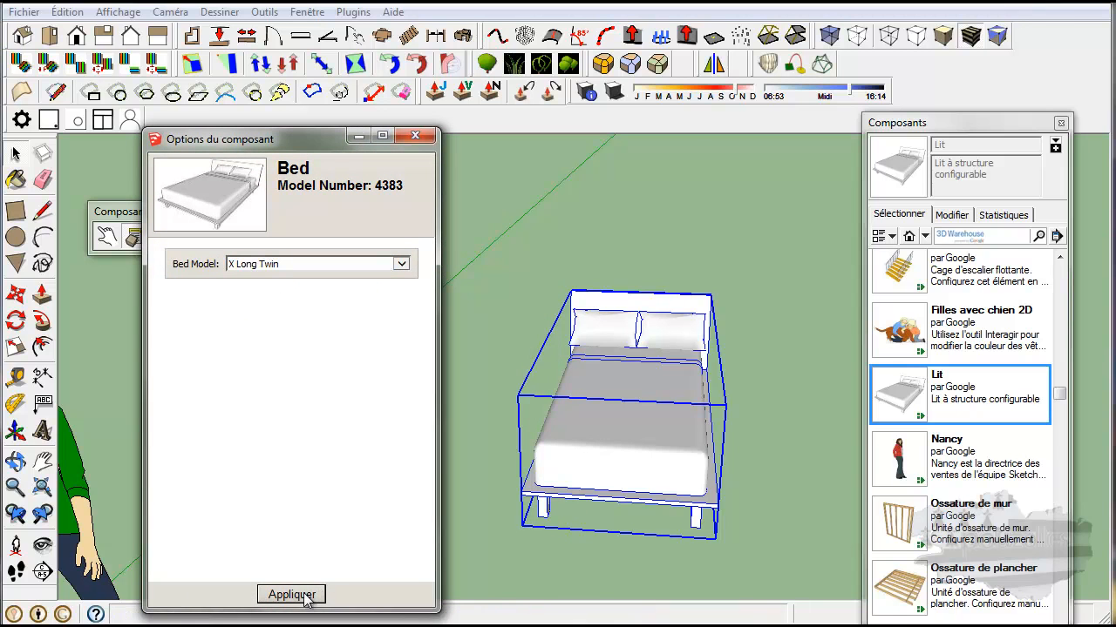
Step: Apply CA King as the bed model and close the component options
click(290, 267)
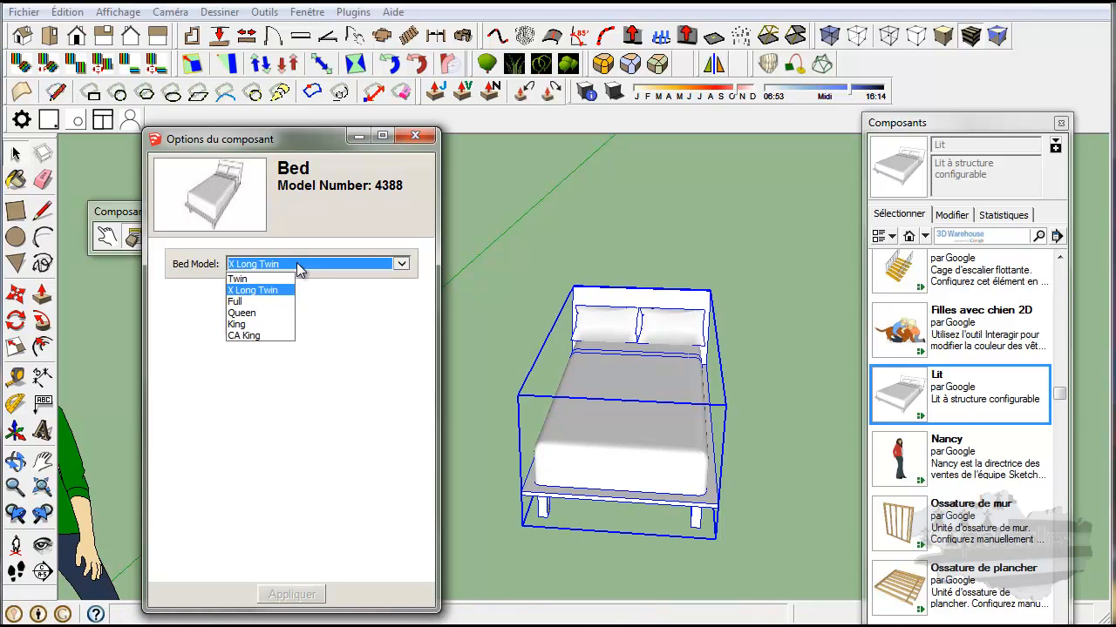
click(255, 336)
click(300, 594)
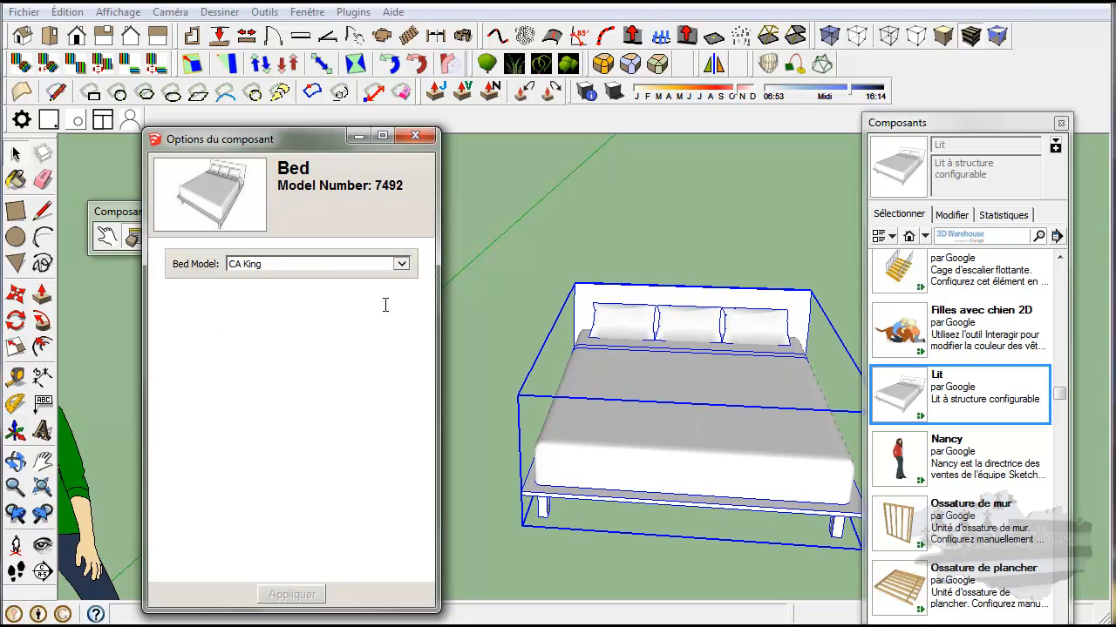
click(416, 136)
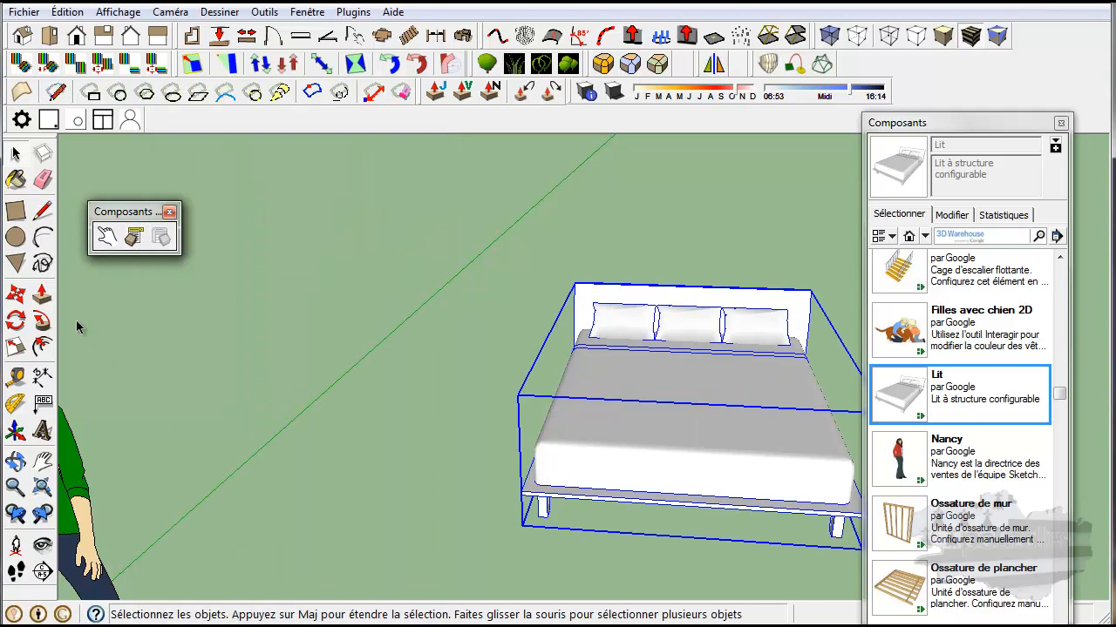
Step: Check the CA King bed with the Scale tool, and explode the bed component
click(16, 347)
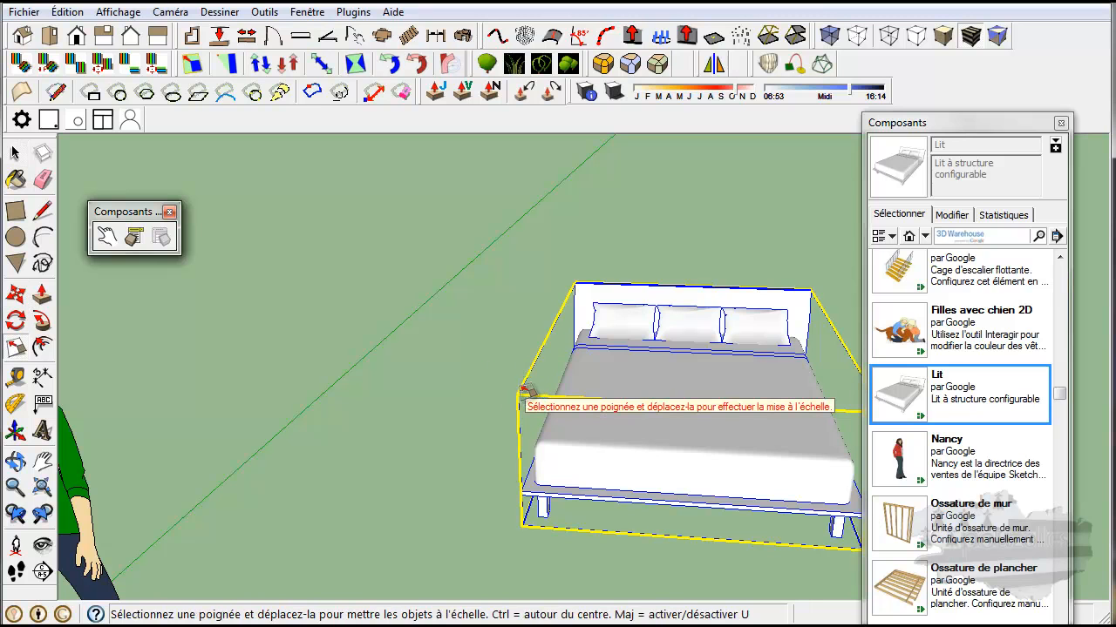
click(15, 152)
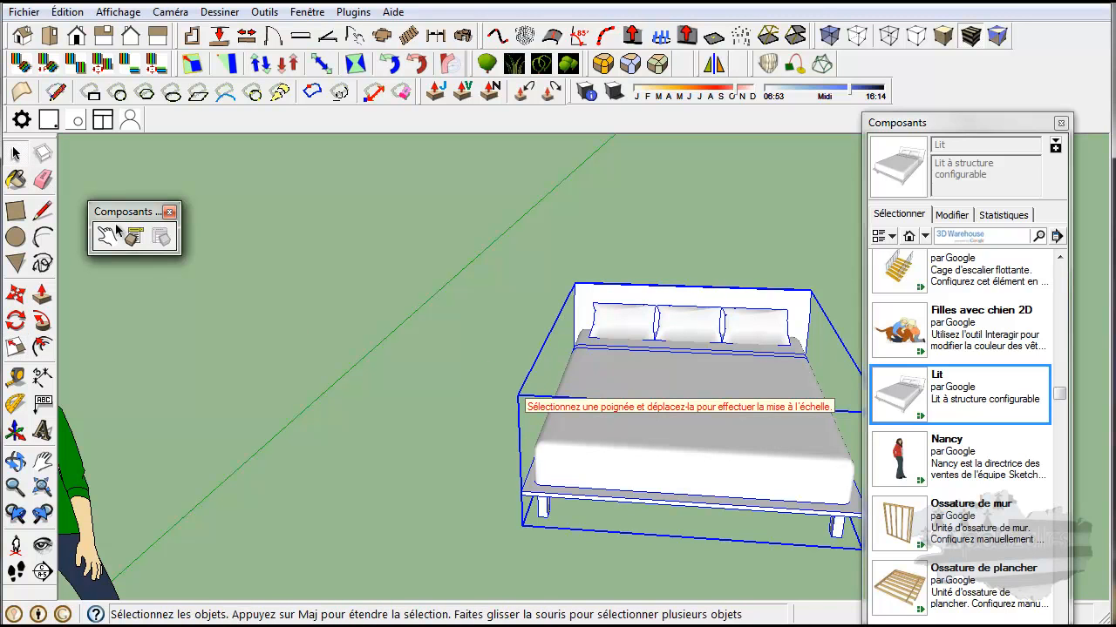
right_click(624, 376)
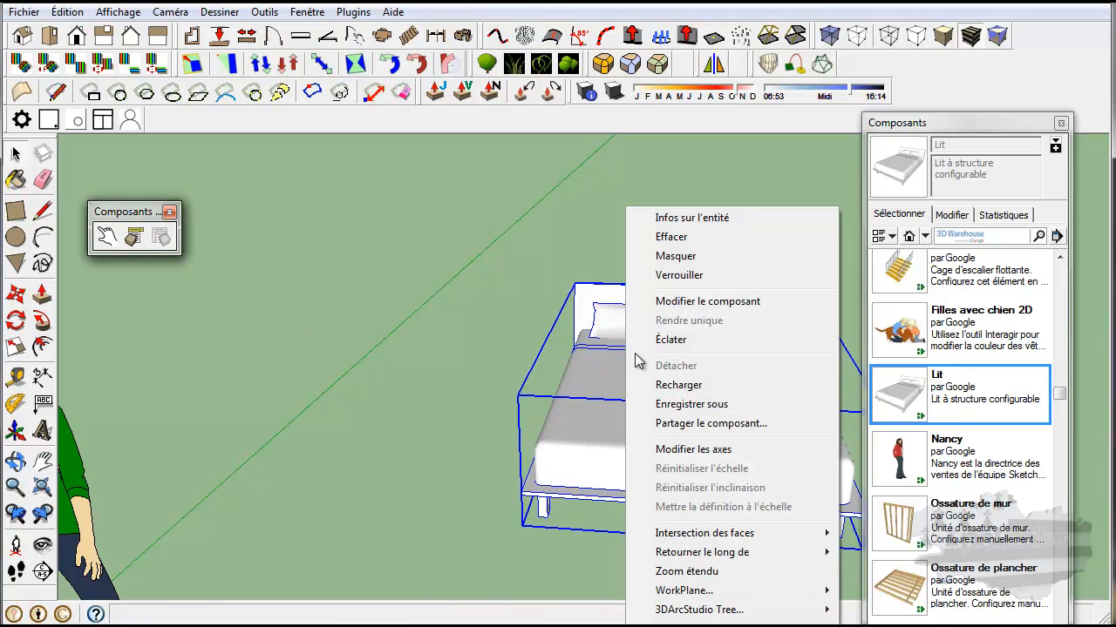
click(690, 339)
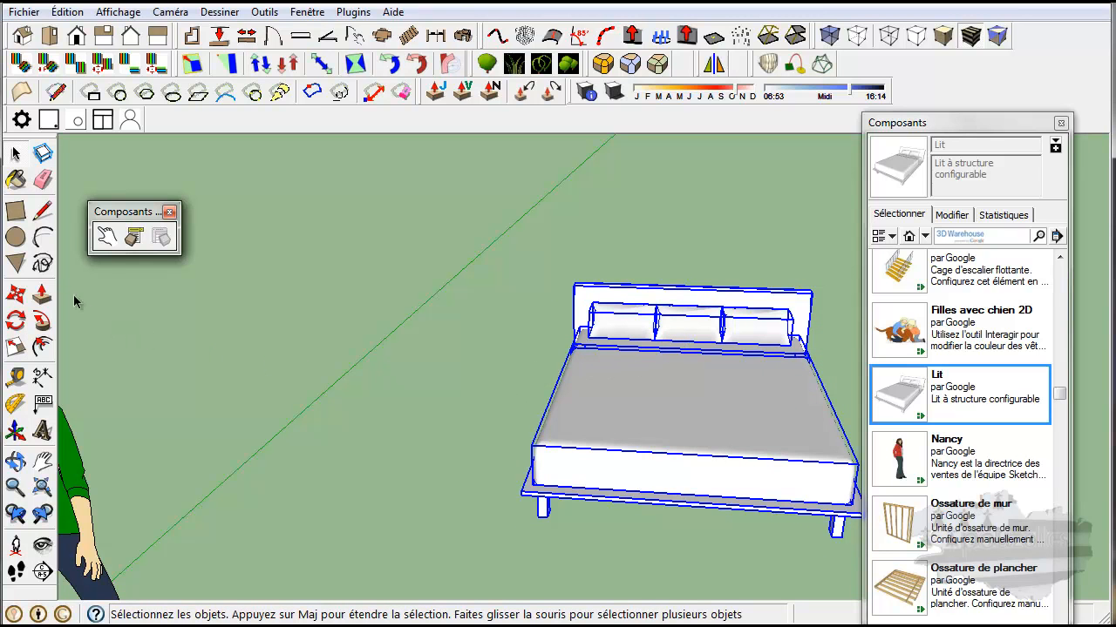
Step: Scale the exploded bed sideways from its side handle, undo the change, and scale it again from the same handle
click(14, 346)
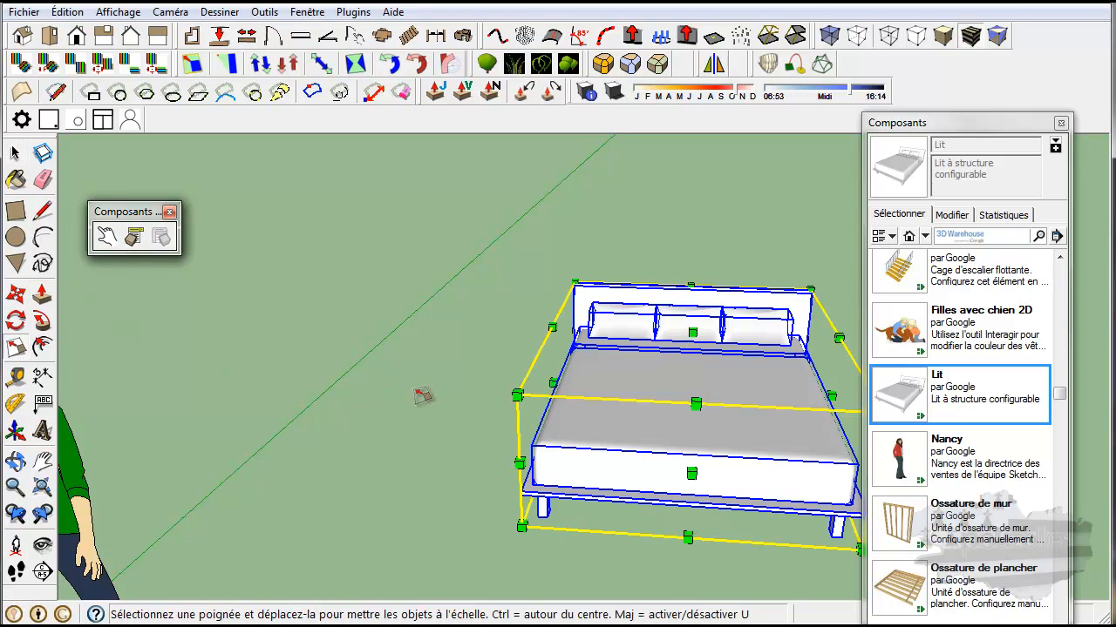
drag(555, 383, 577, 397)
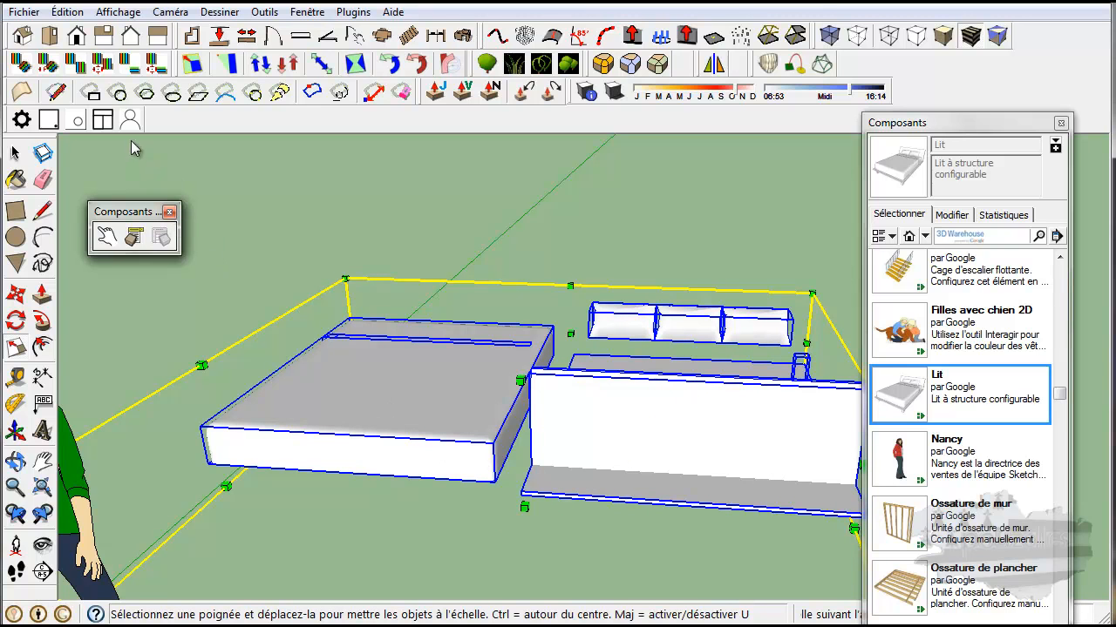
key(ctrl+z)
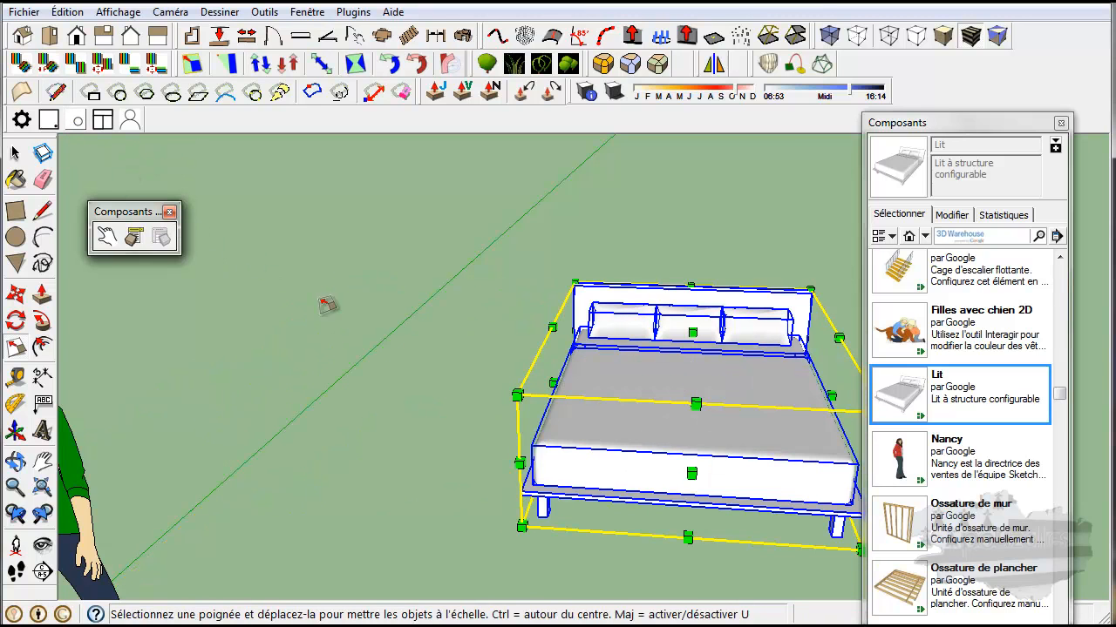
drag(552, 382, 493, 391)
middle_drag(492, 392, 351, 490)
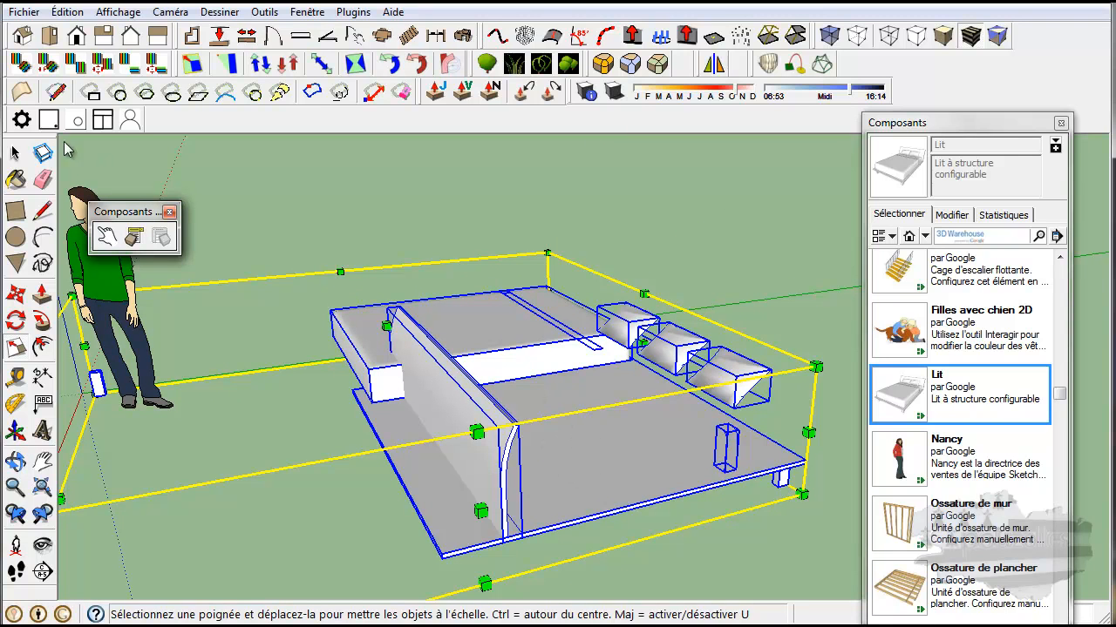
Step: Delete all the separated parts of the exploded bed
click(12, 153)
click(617, 381)
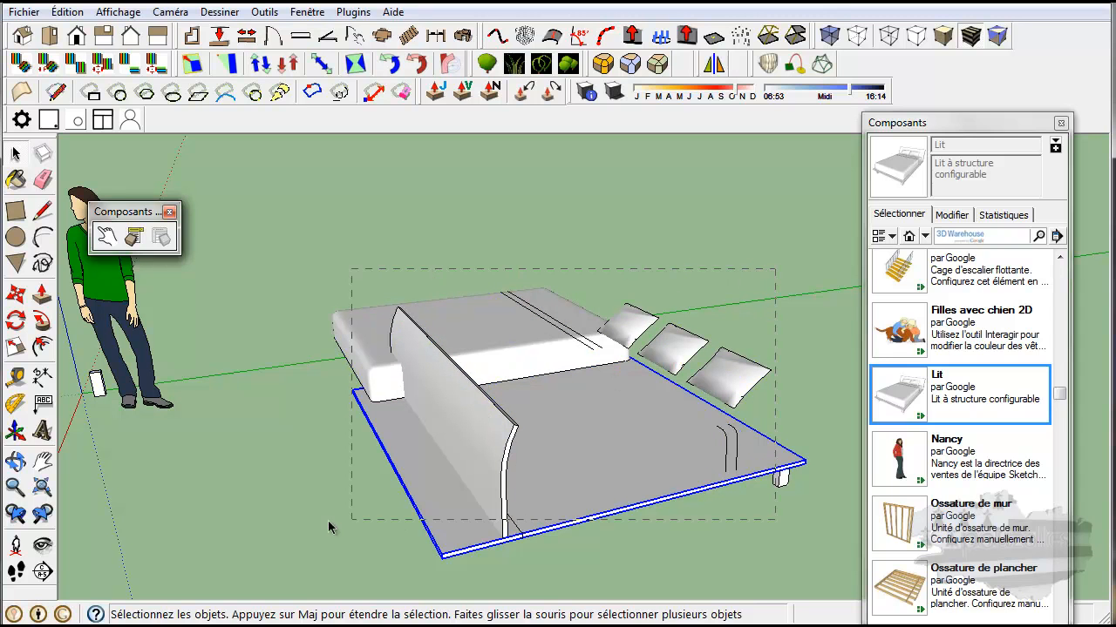
drag(295, 535, 295, 535)
key(Delete)
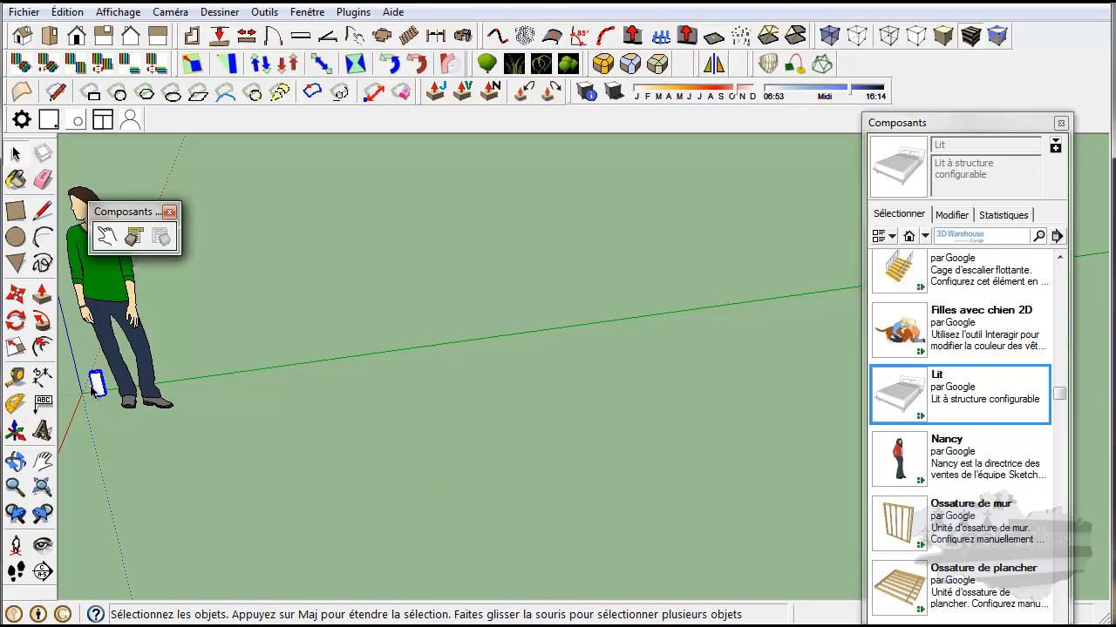
Step: Insert the Clôture component from the library on the ground beside the standing figure
middle_drag(112, 406, 480, 381)
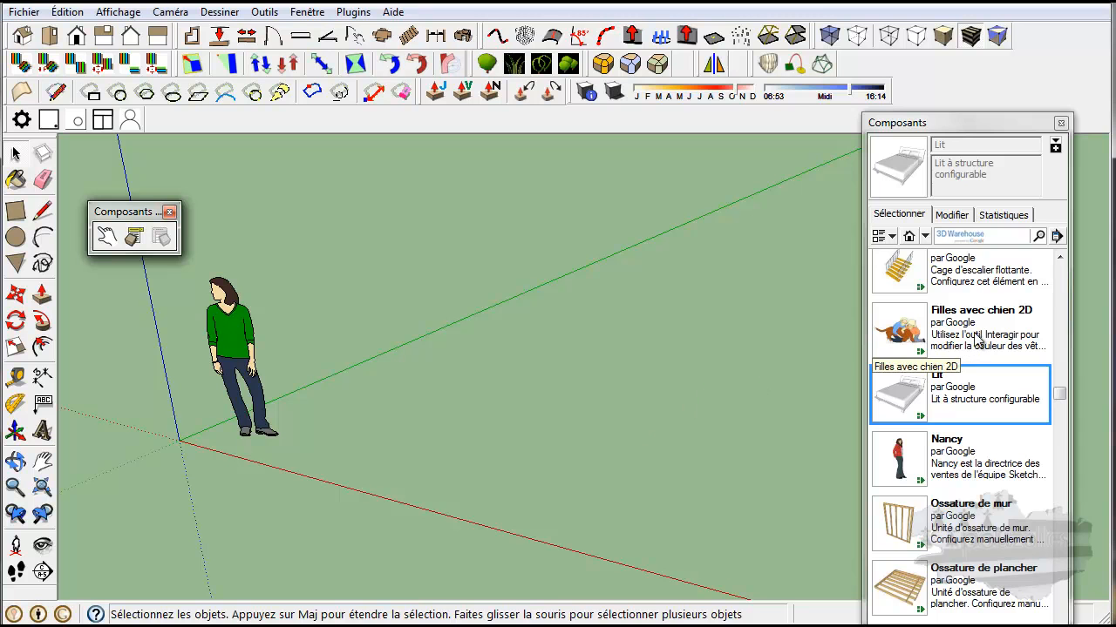
scroll(983, 326, up, 1)
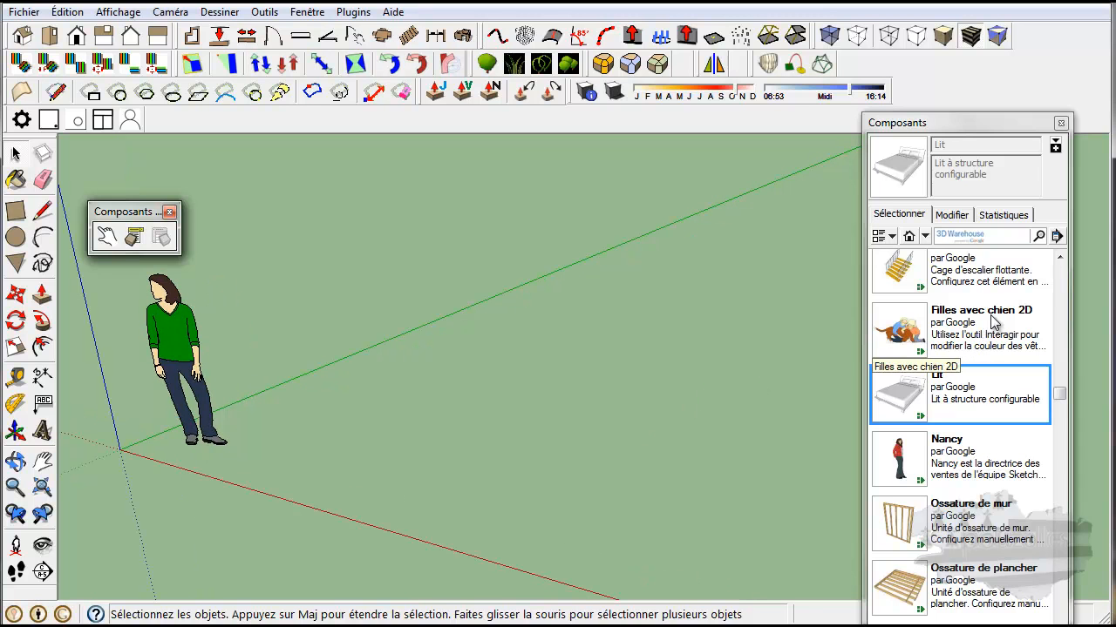
click(1061, 392)
drag(1061, 392, 1050, 346)
click(902, 401)
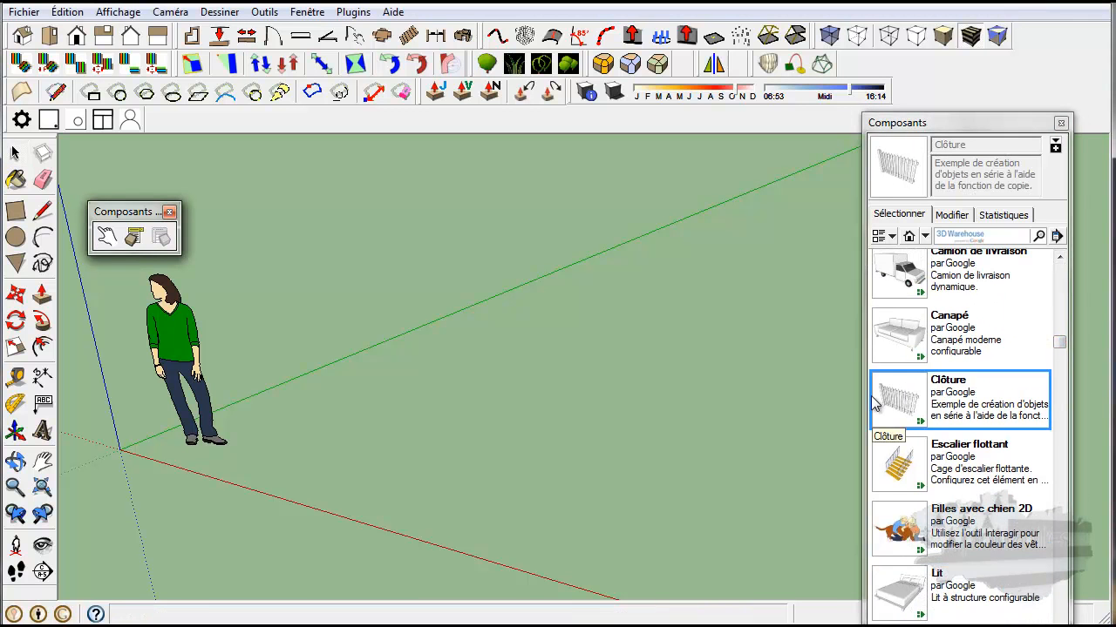
click(384, 411)
middle_drag(393, 430, 521, 465)
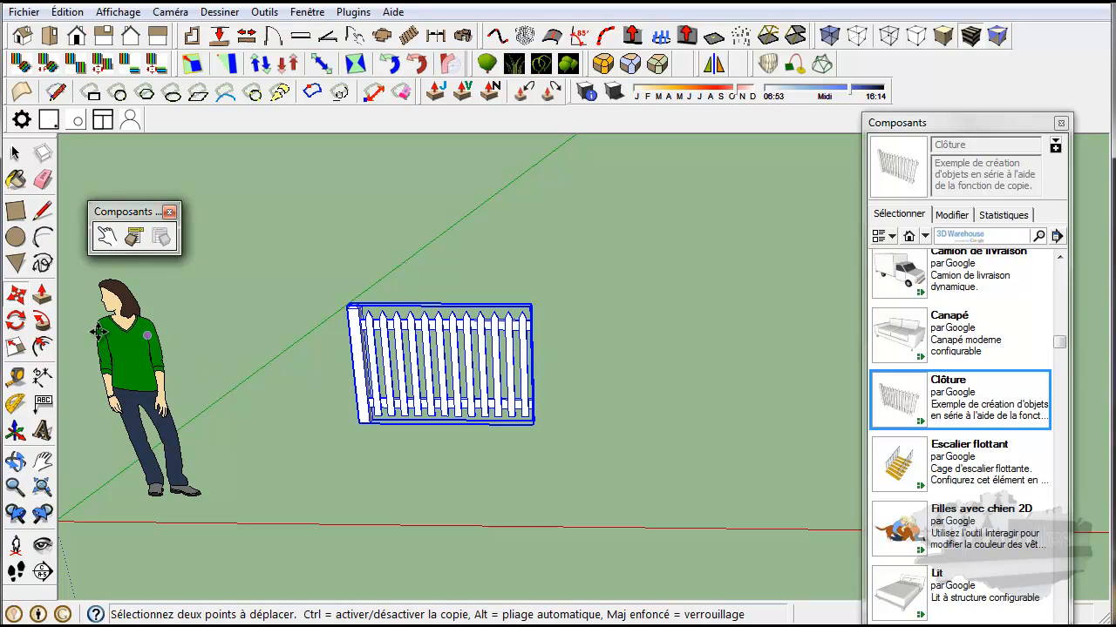
Step: Lengthen the fence and reduce its height to about half with the Scale tool
click(15, 347)
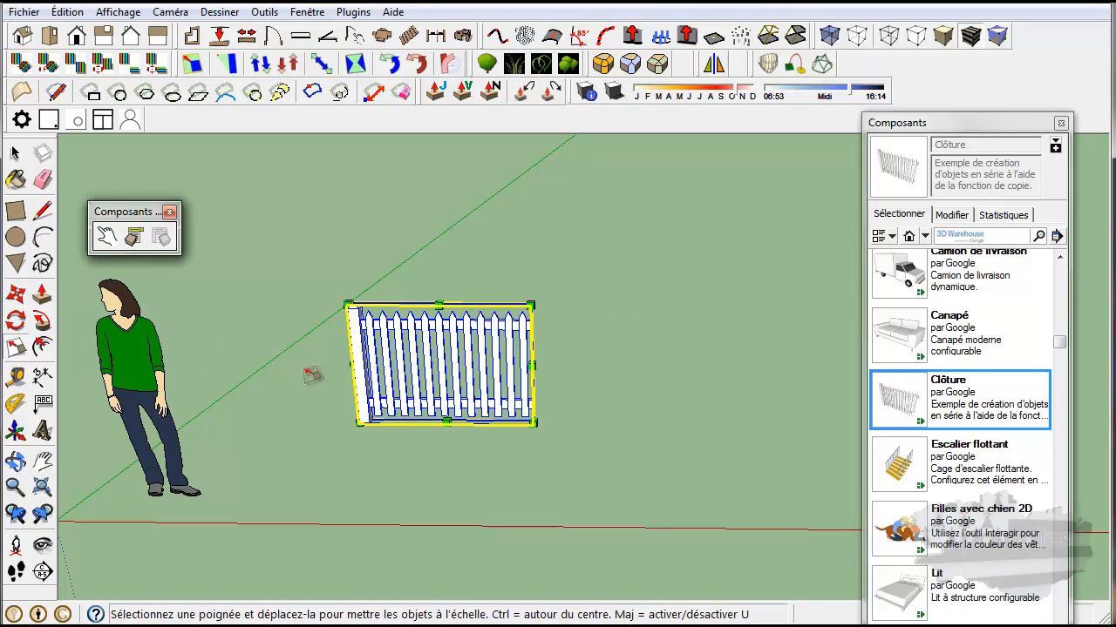
drag(528, 369, 832, 369)
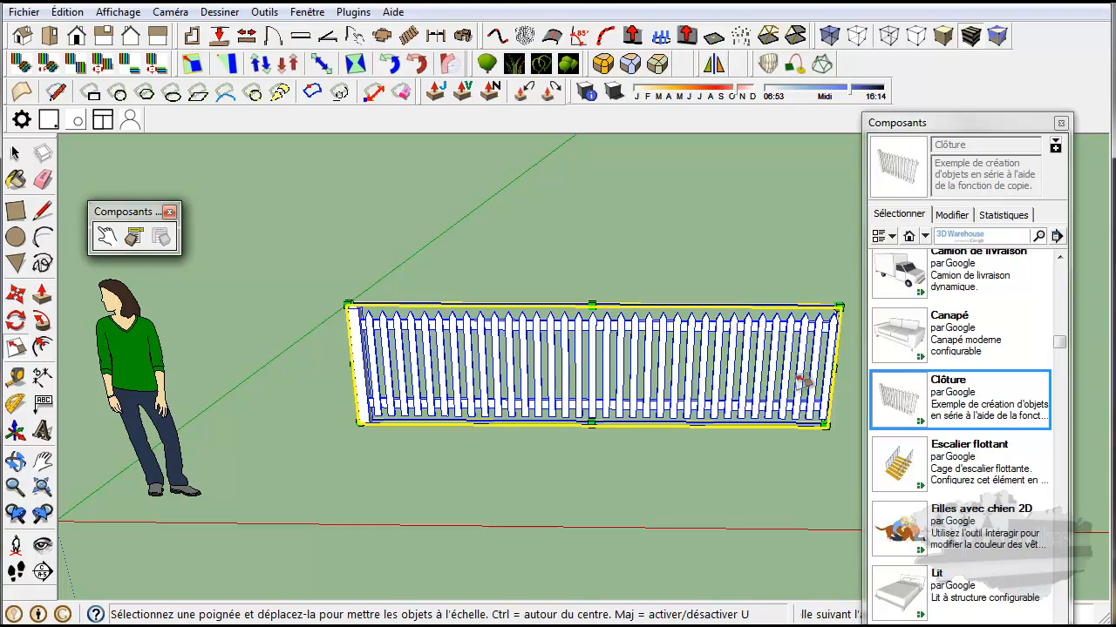
drag(591, 306, 591, 366)
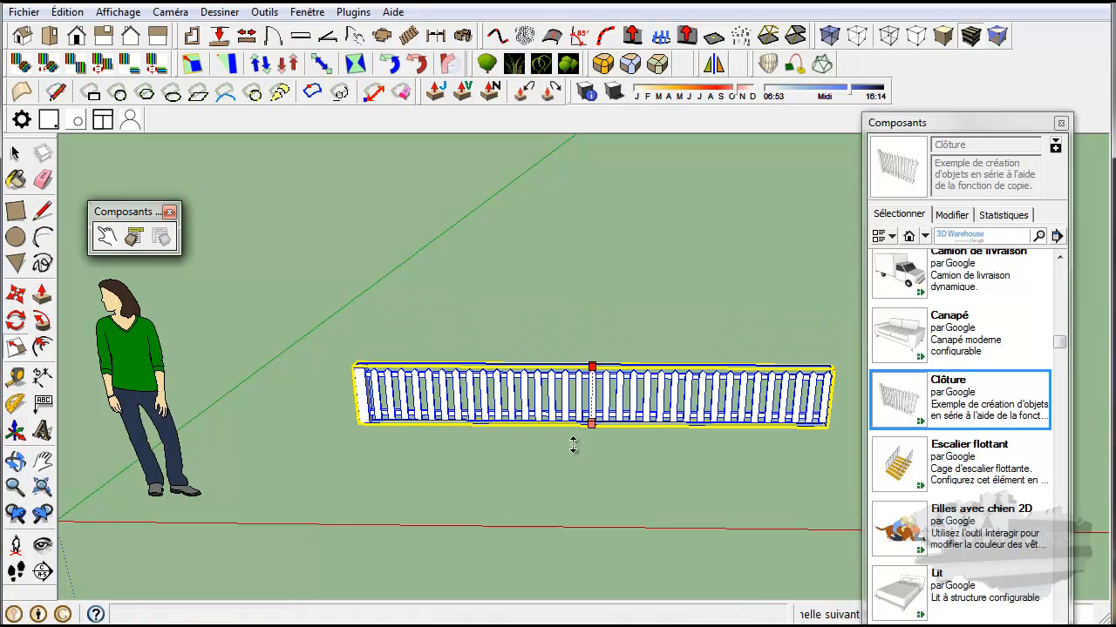
middle_drag(576, 478, 523, 417)
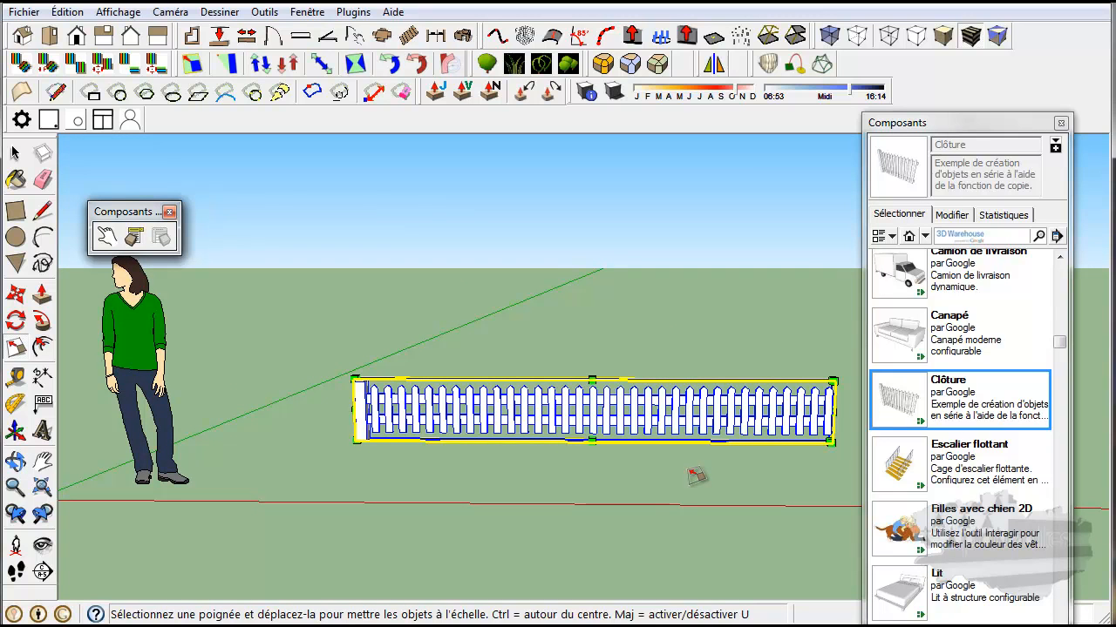
Step: Check the Spacing attribute in the fence's component options, and delete the fence
click(134, 237)
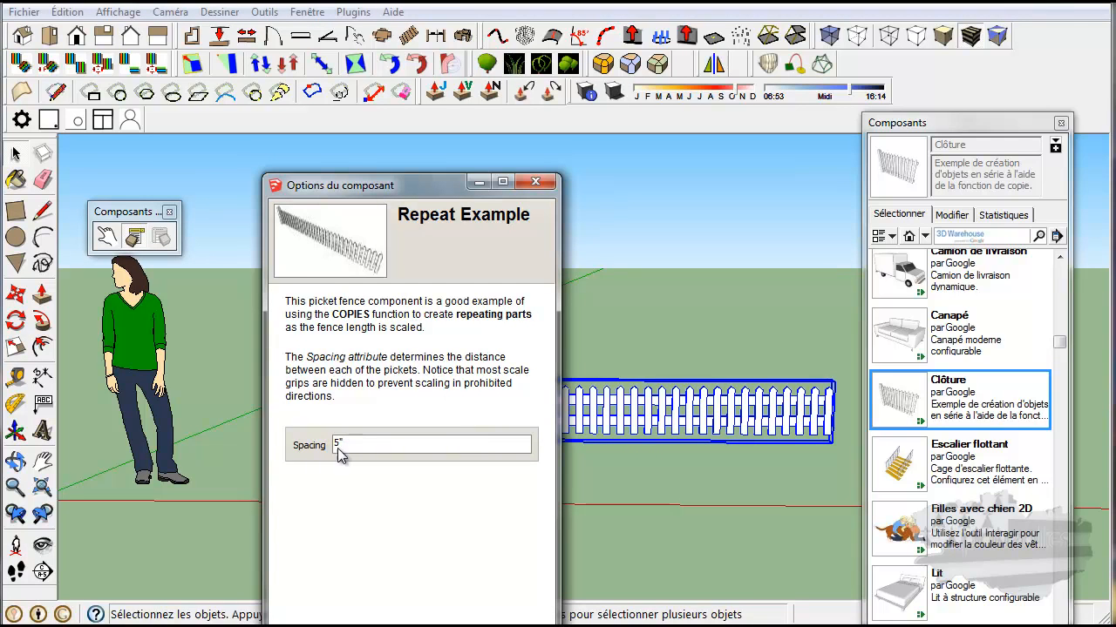
click(545, 184)
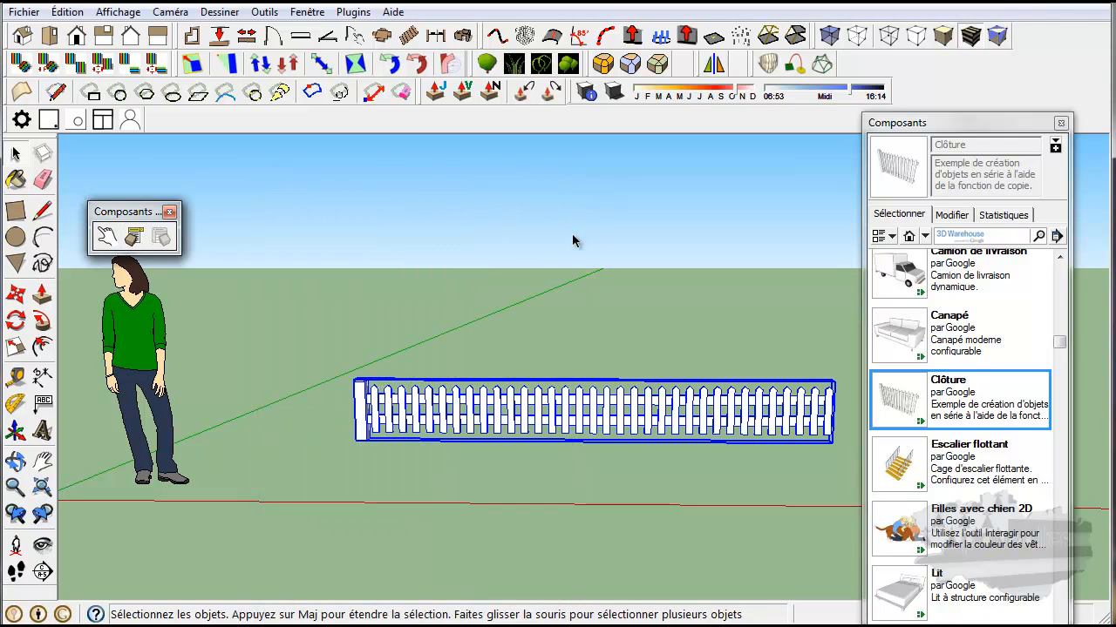
key(Delete)
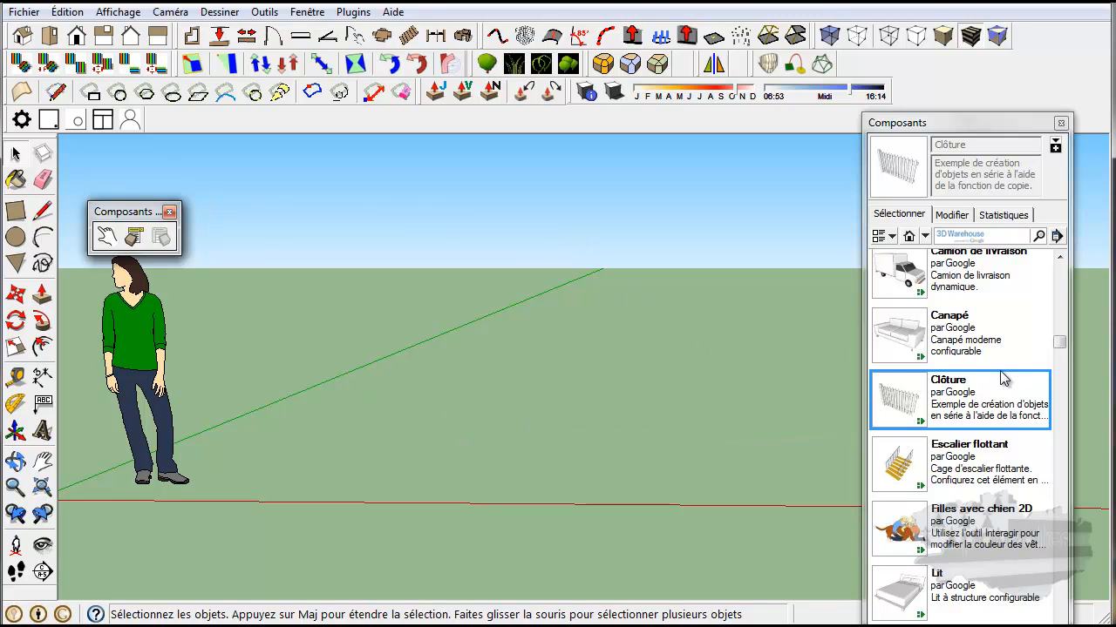
Step: Insert the Canapé component beside the standing figure and activate the Interact tool on it
click(922, 336)
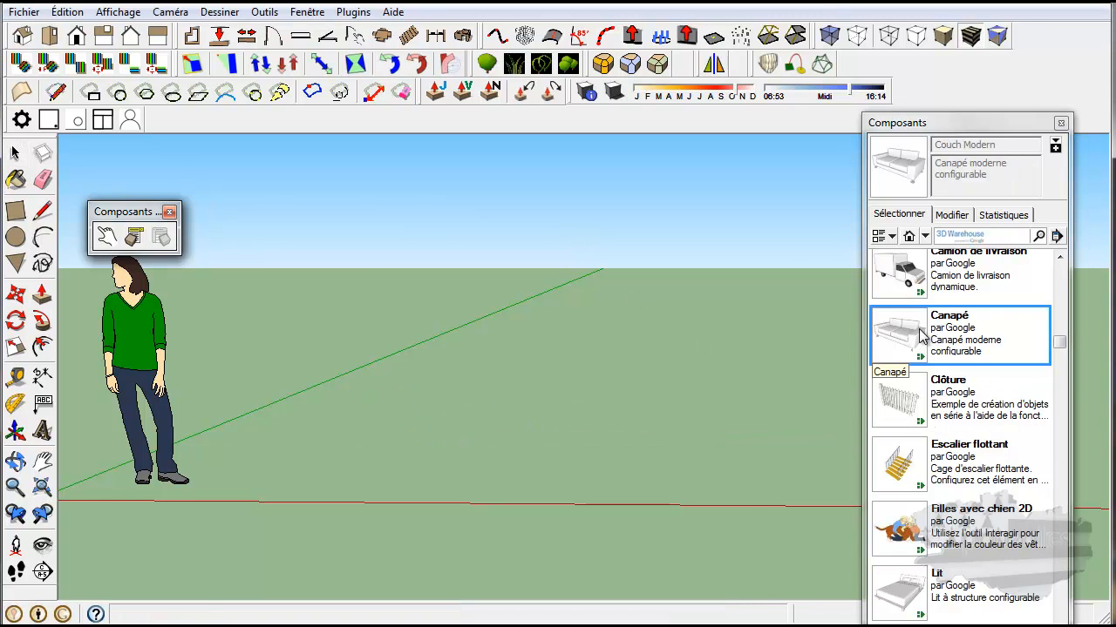
click(310, 481)
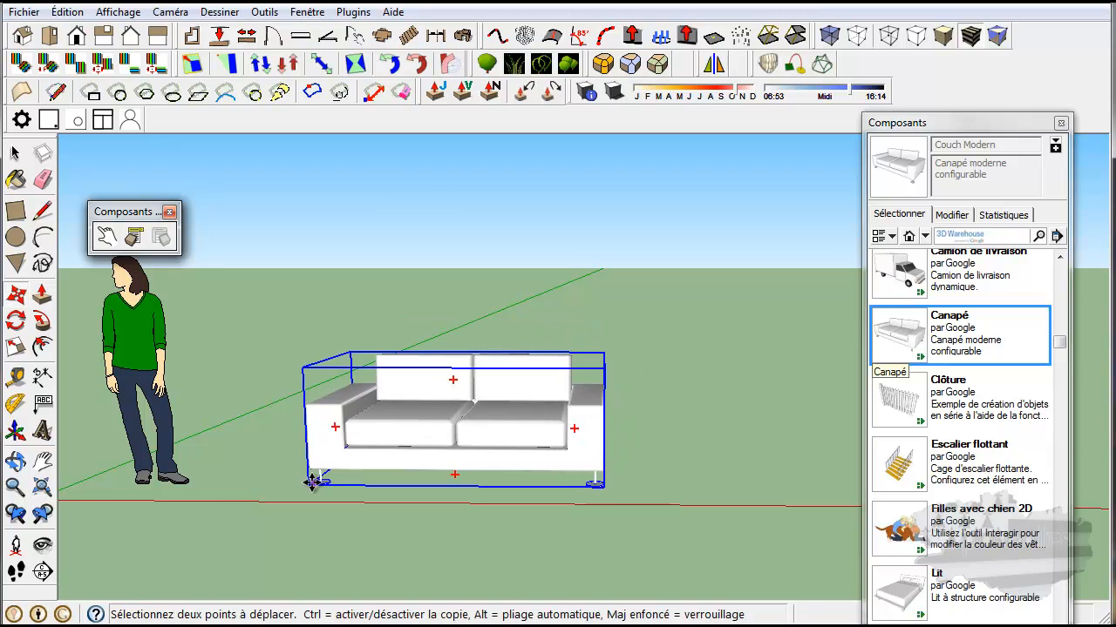
click(106, 239)
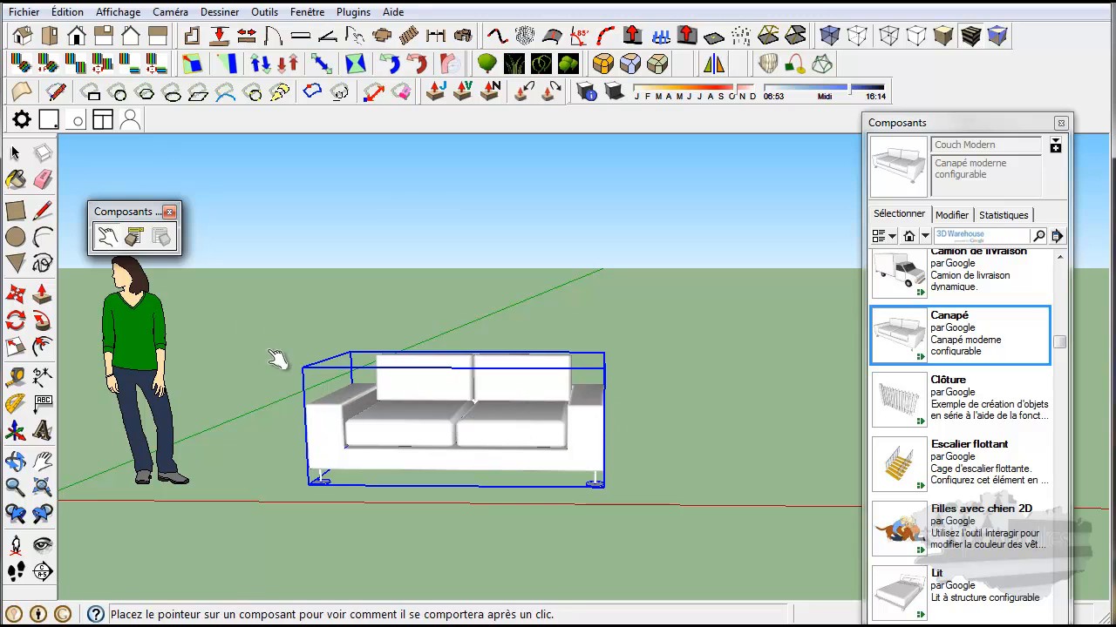
Step: Set the couch's Width of Cushion to 0,50 m in its component options and apply the change
click(134, 237)
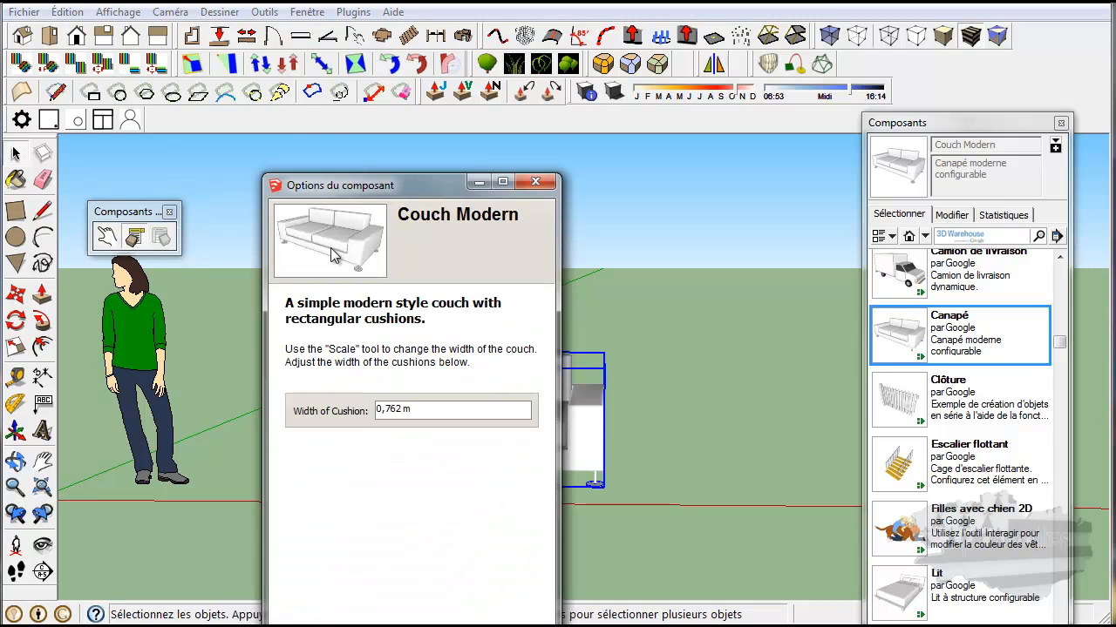
drag(388, 187, 171, 150)
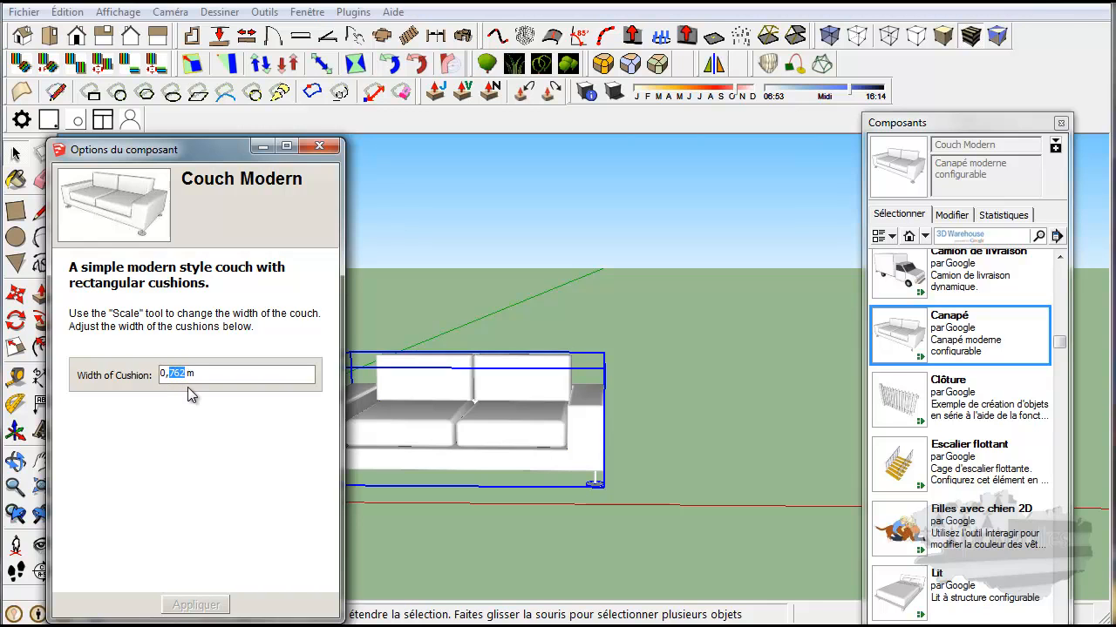
text(50)
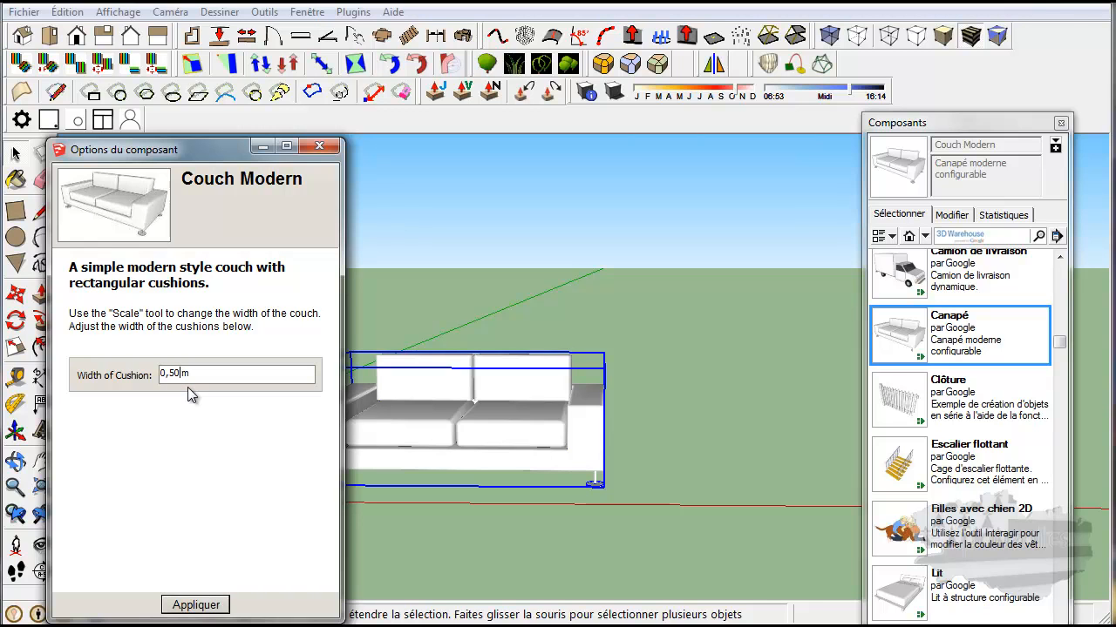
click(199, 609)
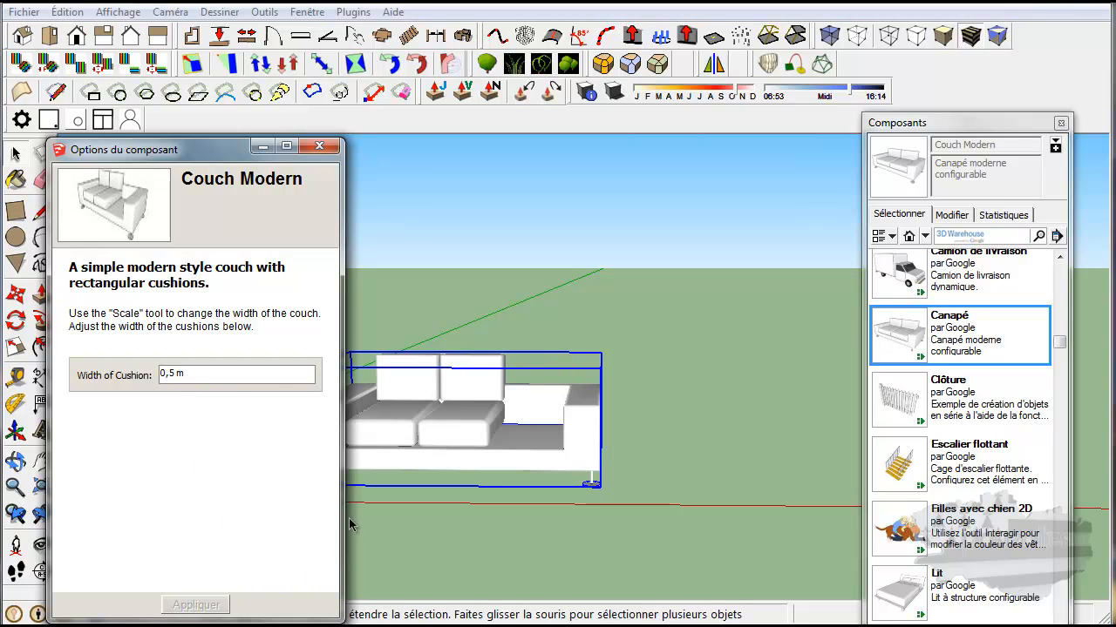
Step: Move the component options clear of the couch, and widen and shorten the couch with the Scale tool
drag(217, 161, 969, 142)
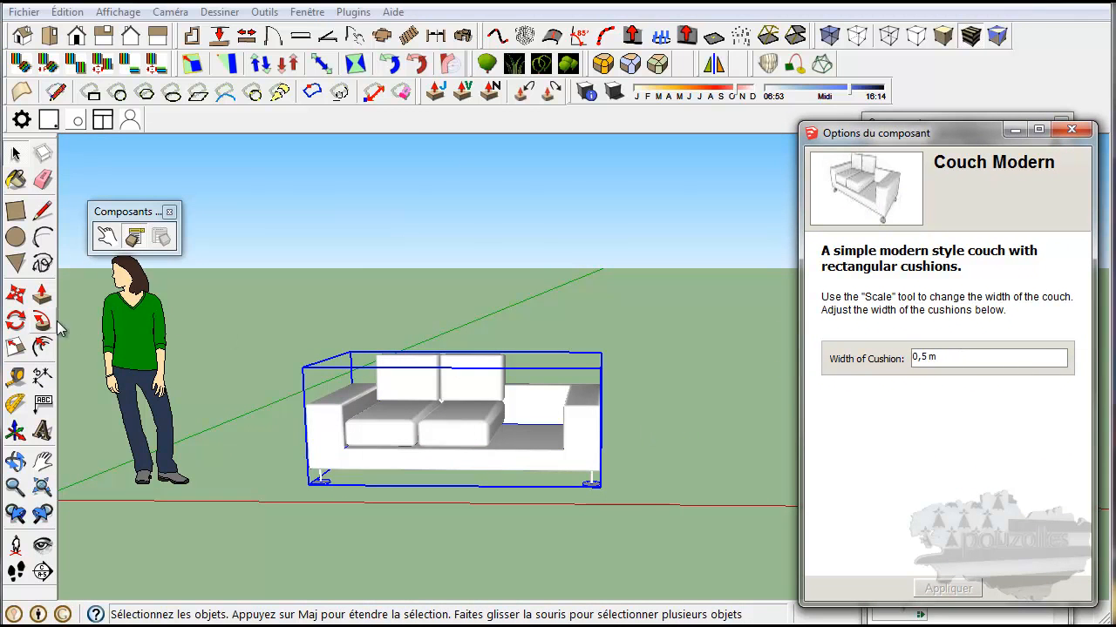
click(17, 348)
drag(601, 417, 733, 421)
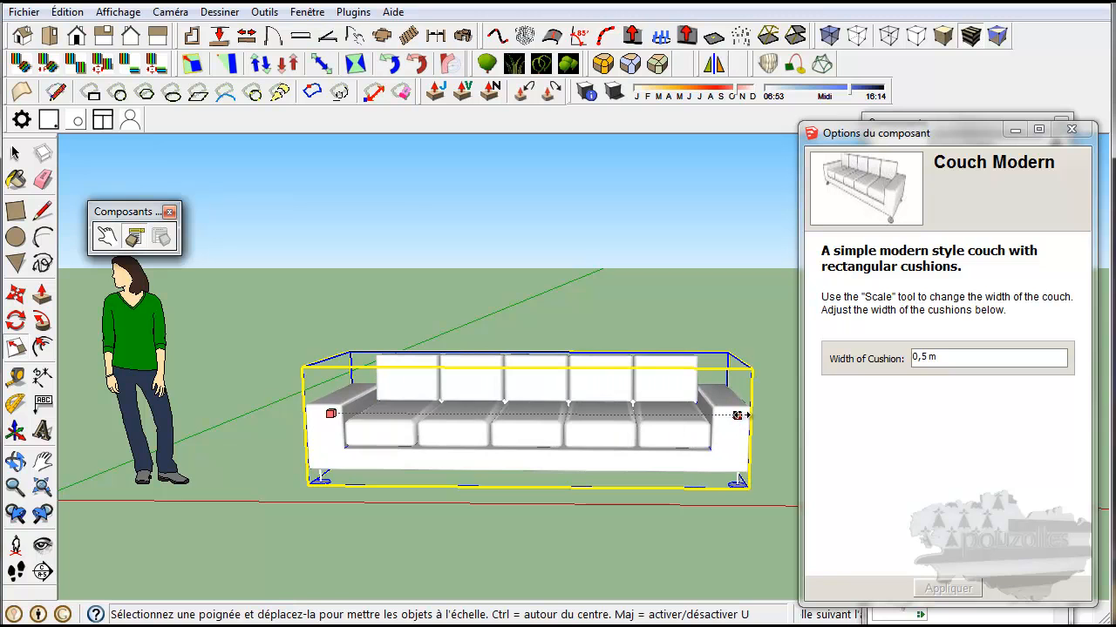
drag(329, 415, 437, 419)
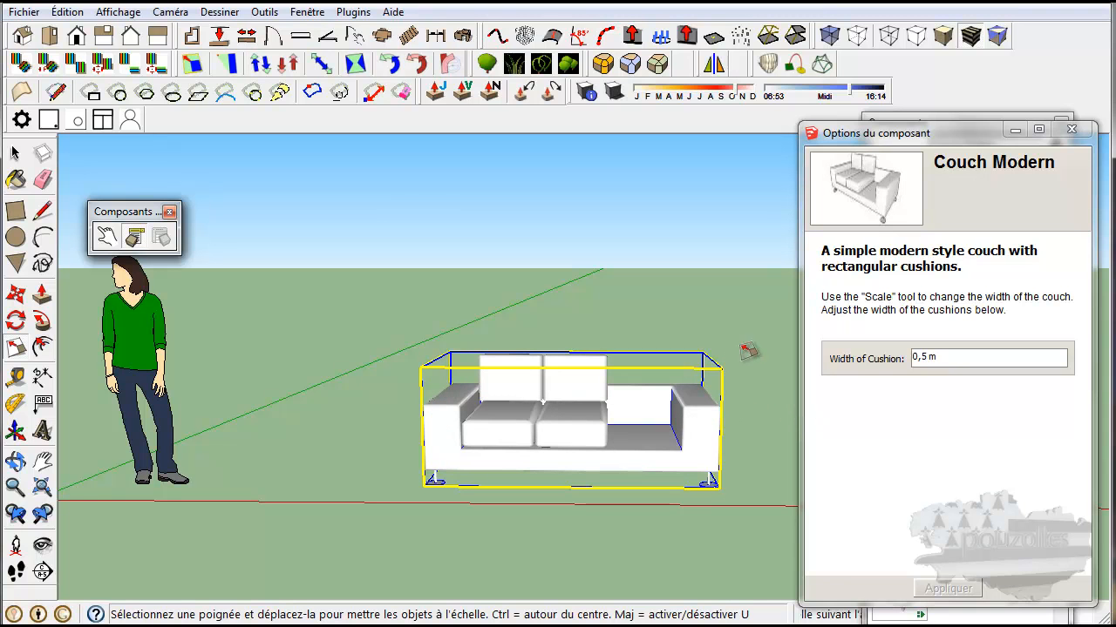
Step: Close the component options and delete the couch
click(1071, 129)
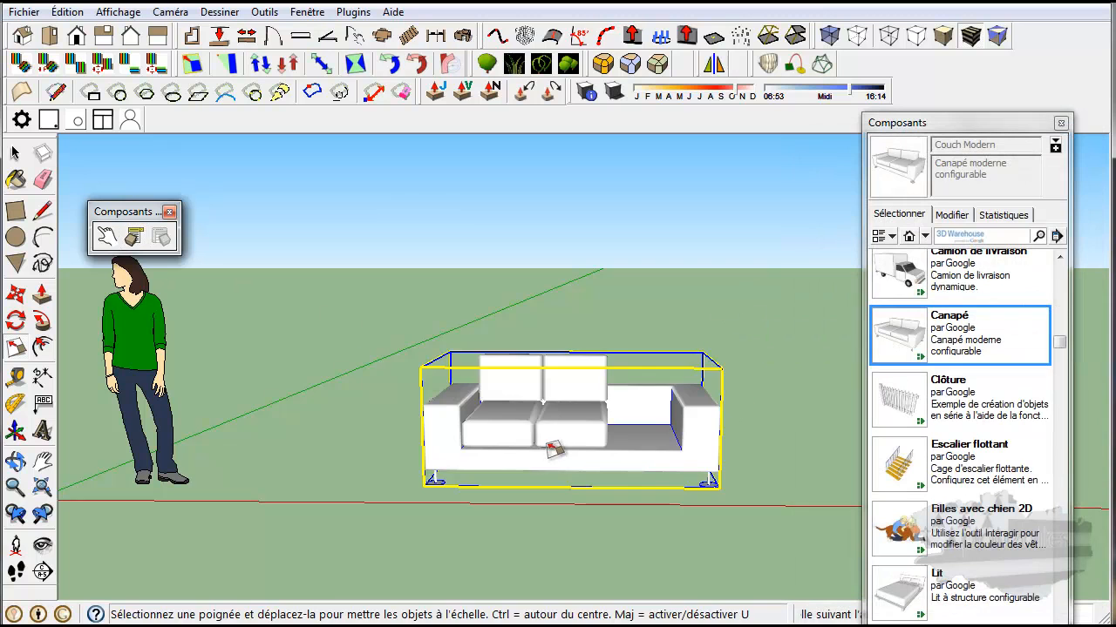
key(Delete)
click(14, 152)
Step: Insert the Camion de livraison component from the library beside the standing figure
drag(1059, 344, 1059, 317)
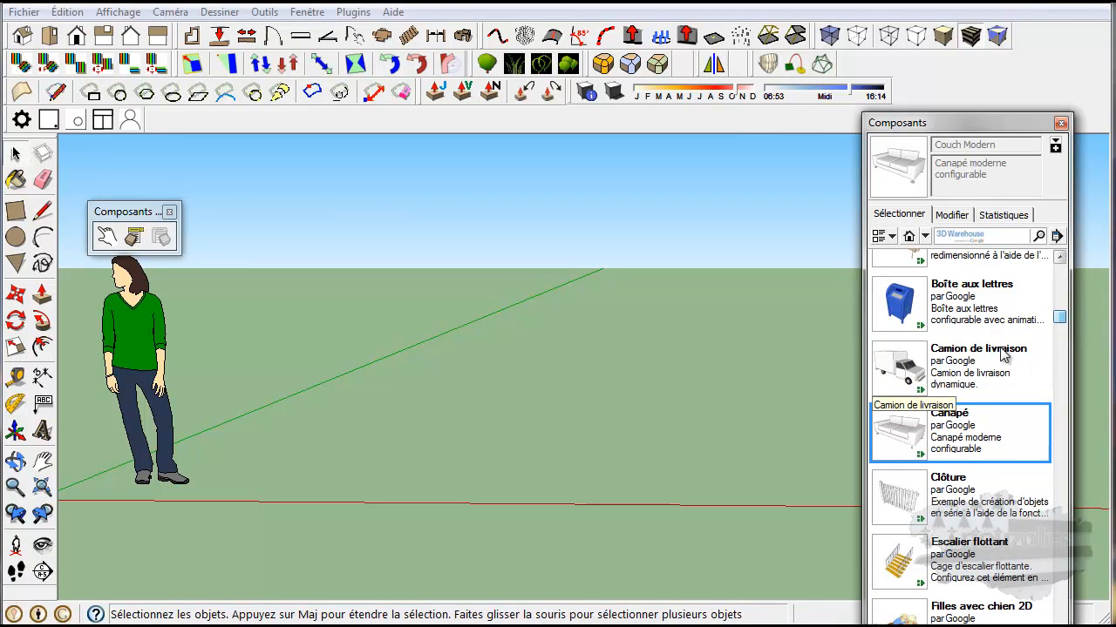
click(907, 376)
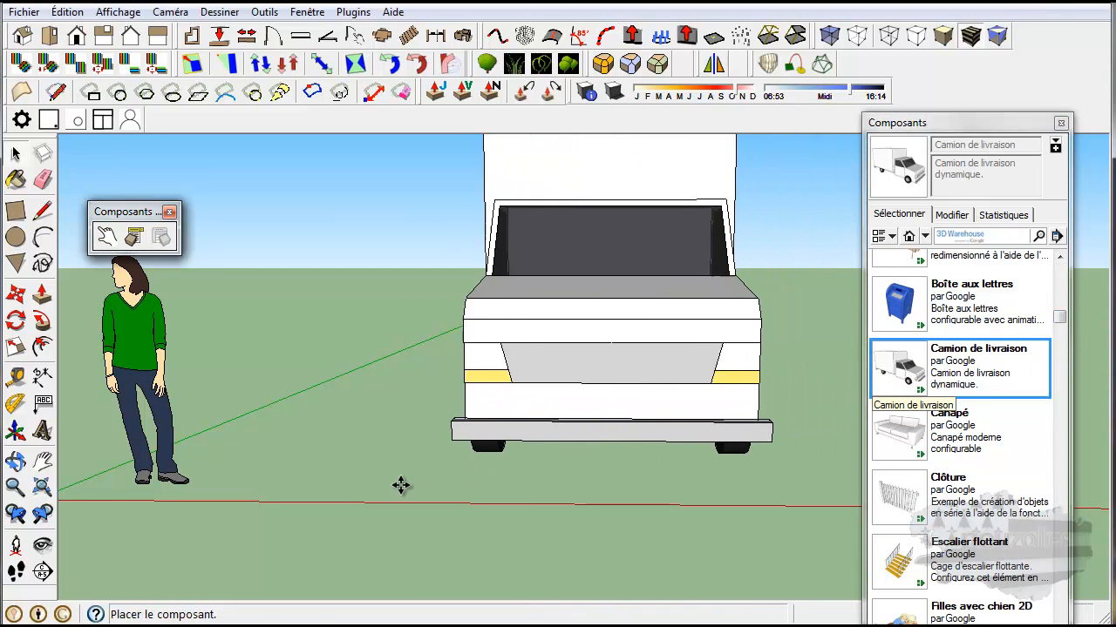
click(340, 493)
scroll(667, 383, down, 2)
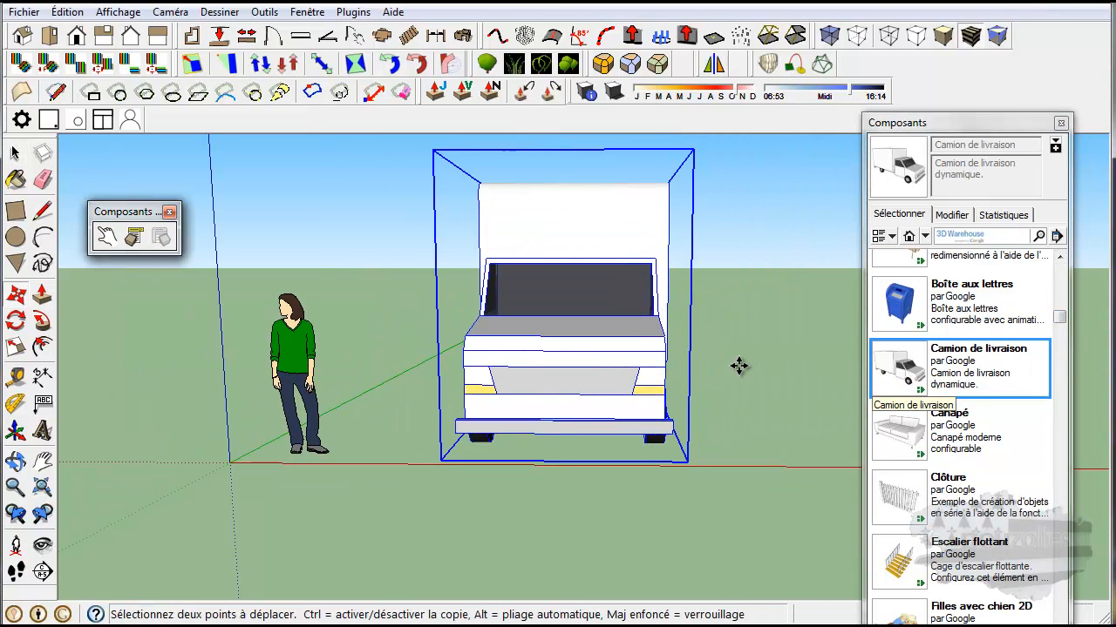
click(16, 153)
drag(808, 349, 697, 360)
middle_drag(730, 344, 580, 416)
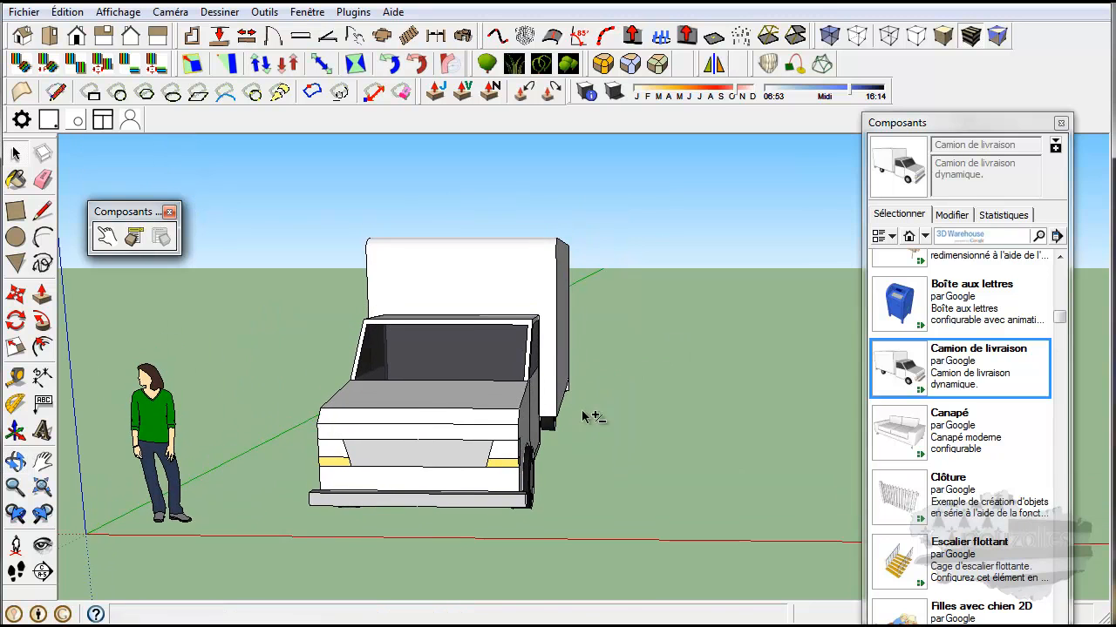
Step: Open the delivery truck's cab door with the Interact tool and inspect the truck's other side and rear
click(498, 412)
middle_drag(658, 400, 323, 332)
click(106, 237)
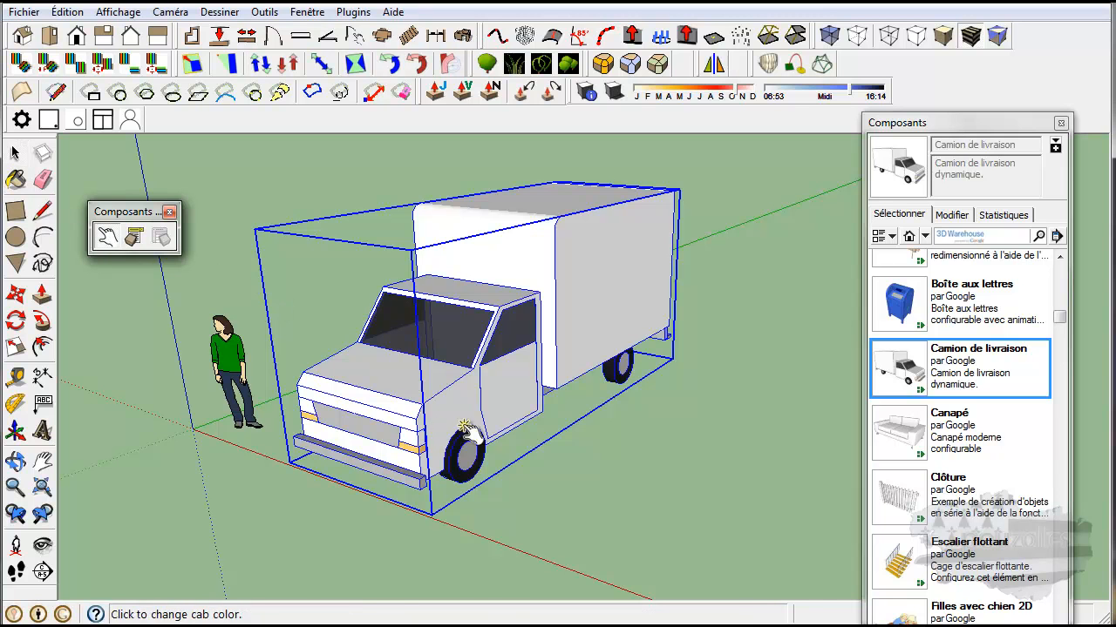
click(514, 423)
middle_drag(601, 426, 754, 405)
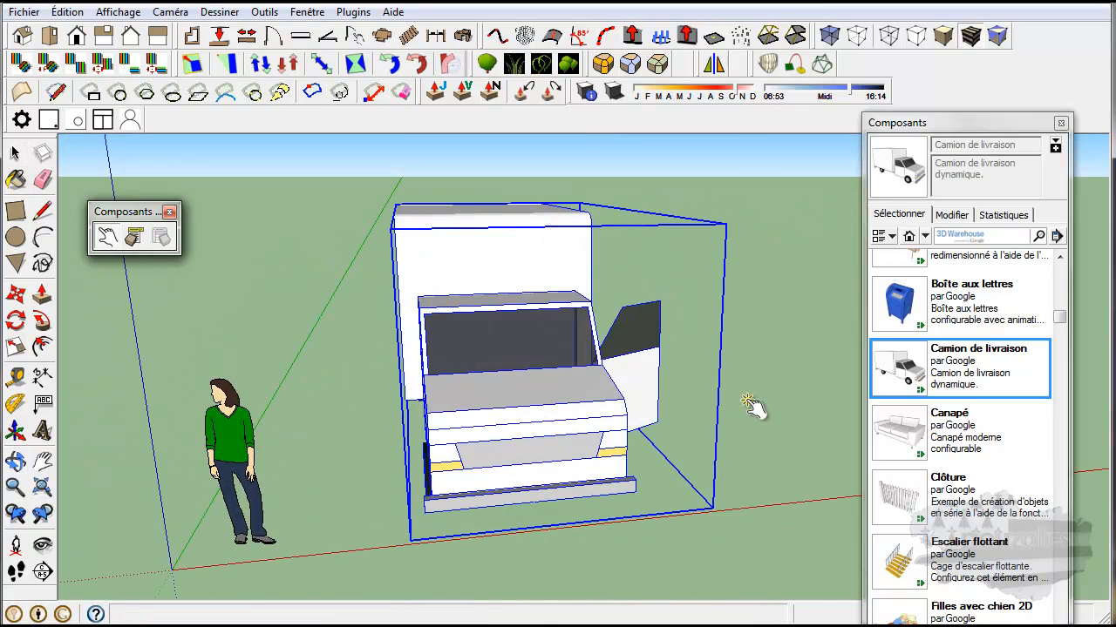
middle_drag(441, 426, 468, 444)
click(436, 421)
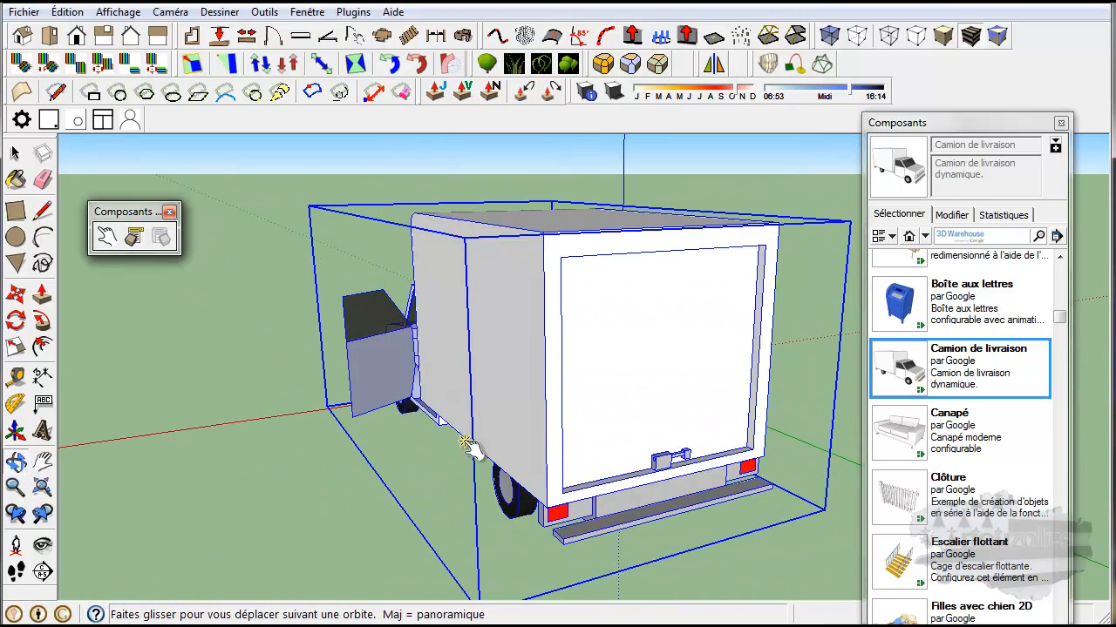
Step: Switch the delivery truck's bed with the Interact tool from the closed box through the wooden-rail version to the open flatbed
click(685, 416)
middle_drag(624, 445, 533, 449)
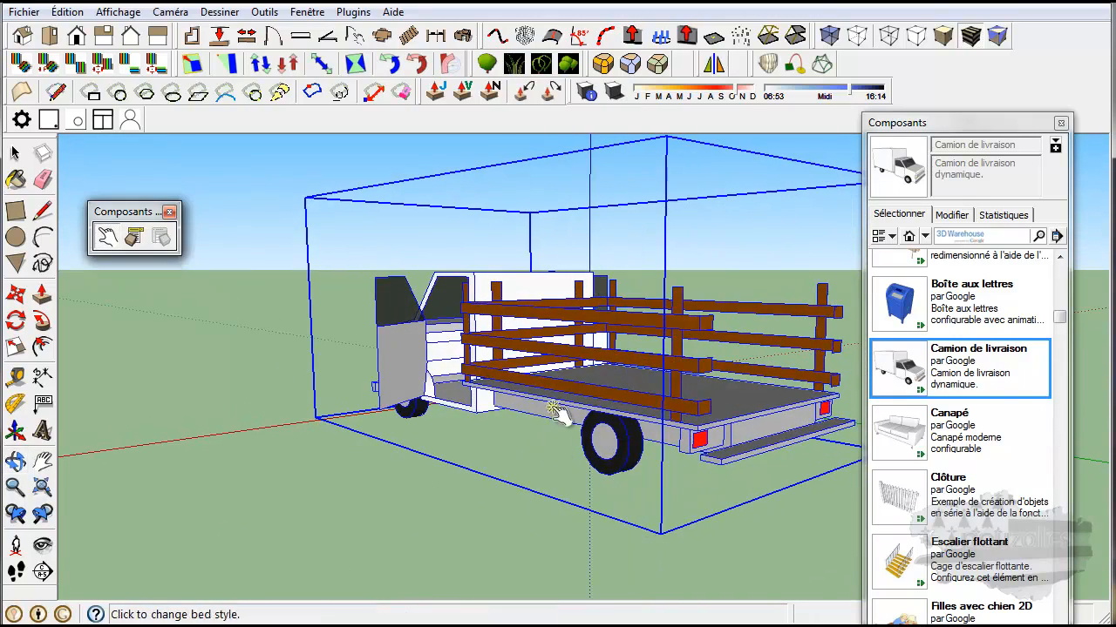
click(574, 357)
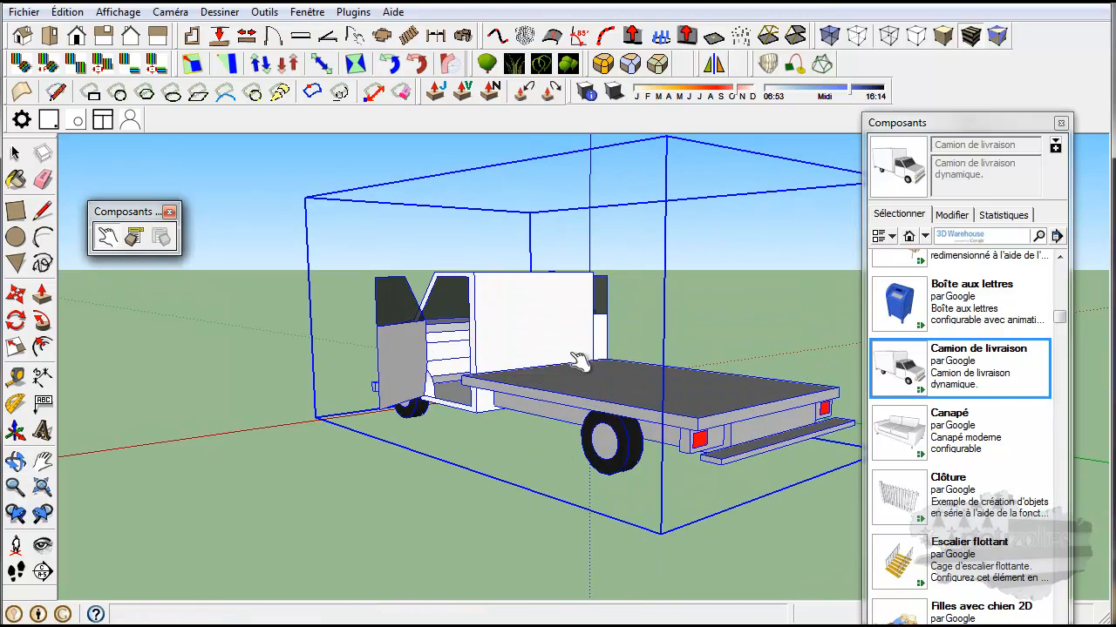
Step: Cycle the truck's cab color with the Interact tool through red, yellow, blue, gray and white, ending on red
middle_drag(571, 444, 634, 477)
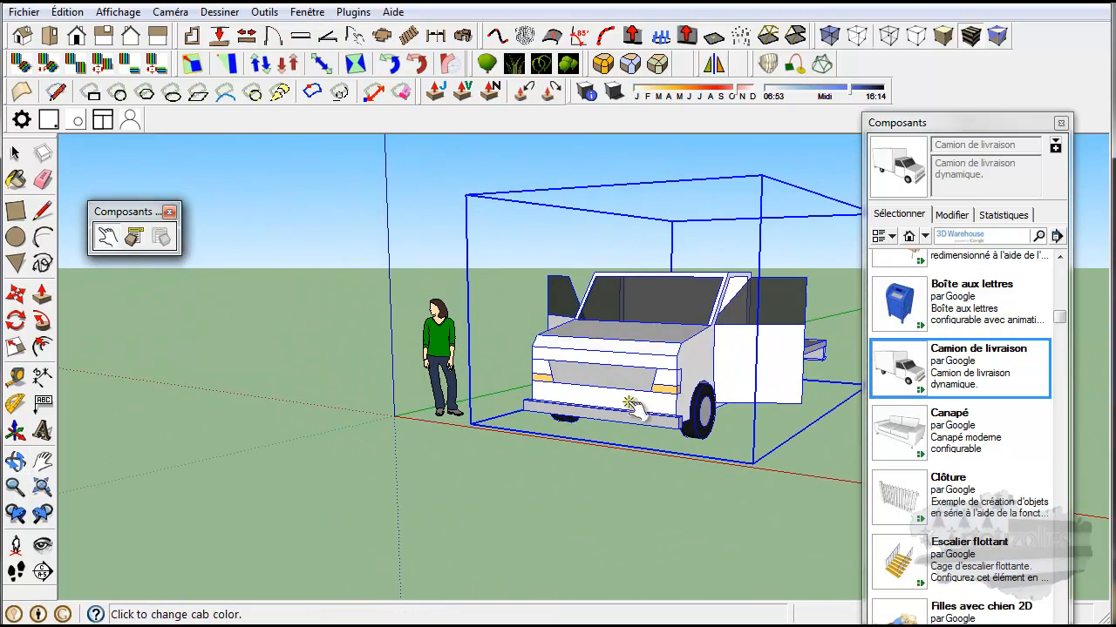
click(615, 353)
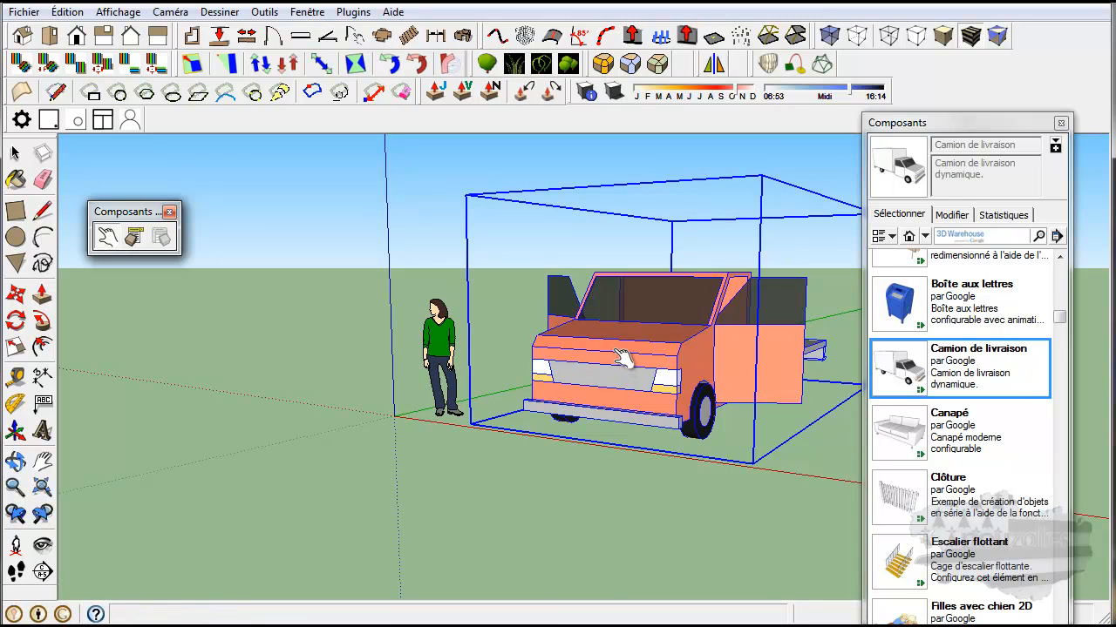
click(617, 354)
click(618, 355)
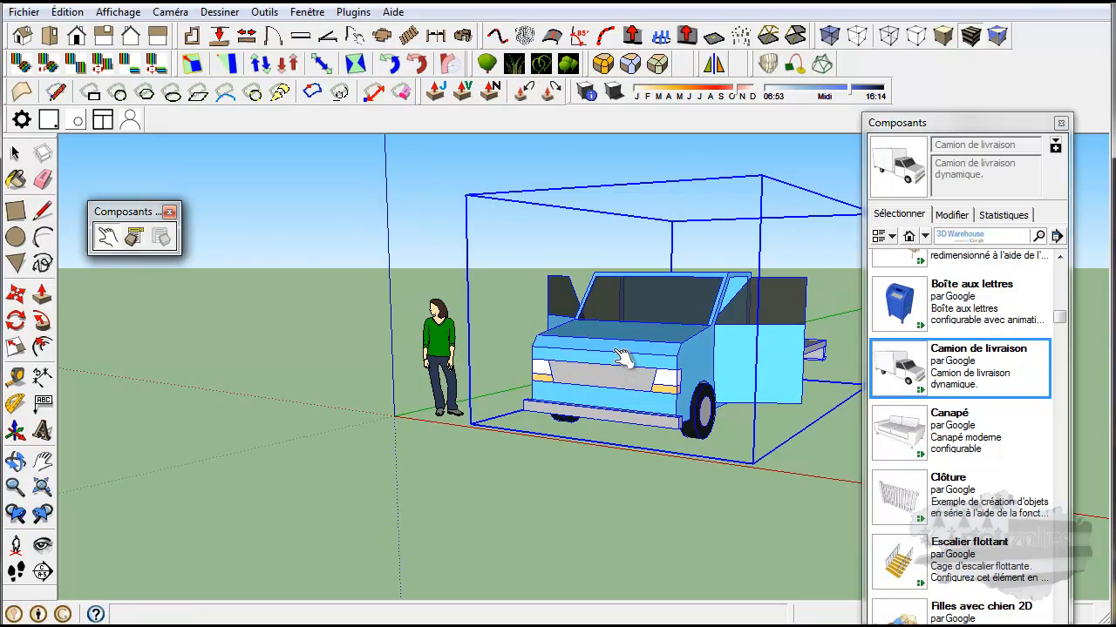
click(621, 357)
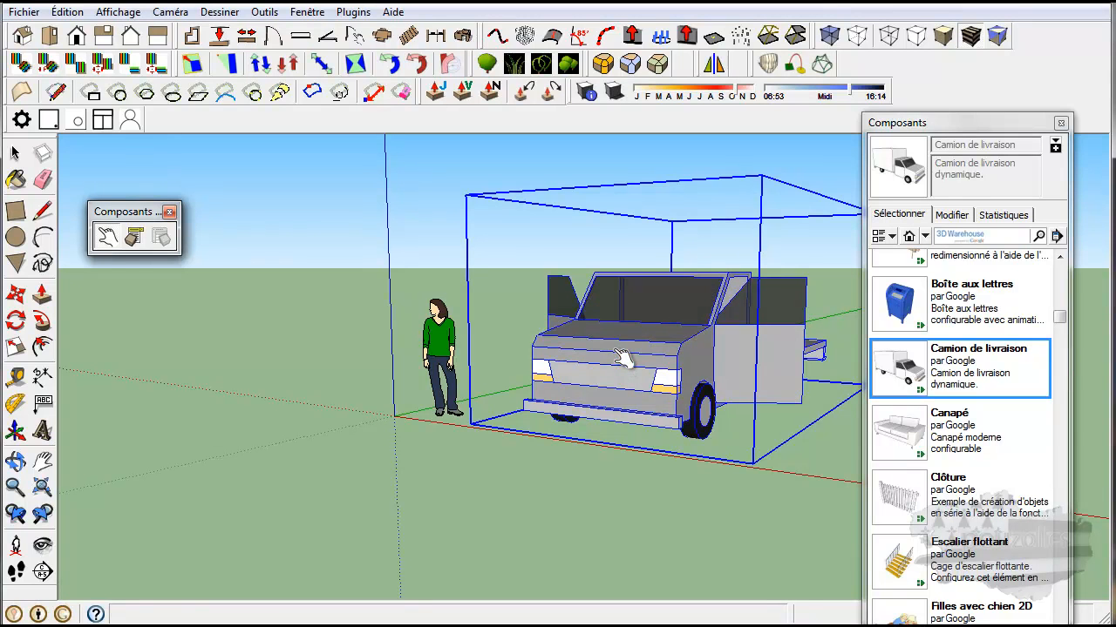
click(616, 353)
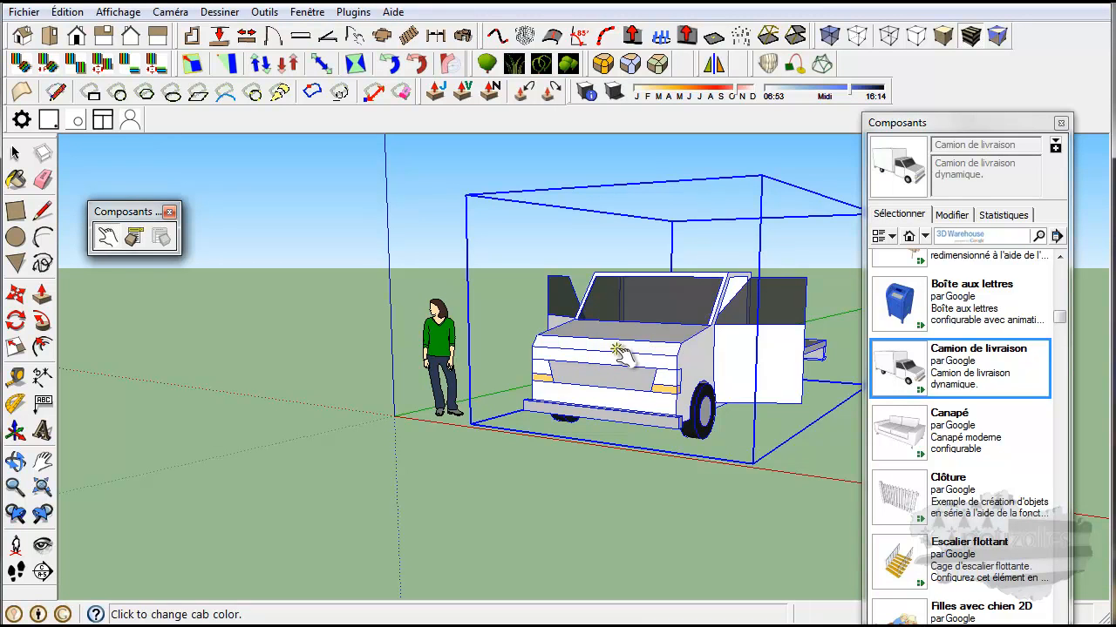
click(618, 353)
click(622, 353)
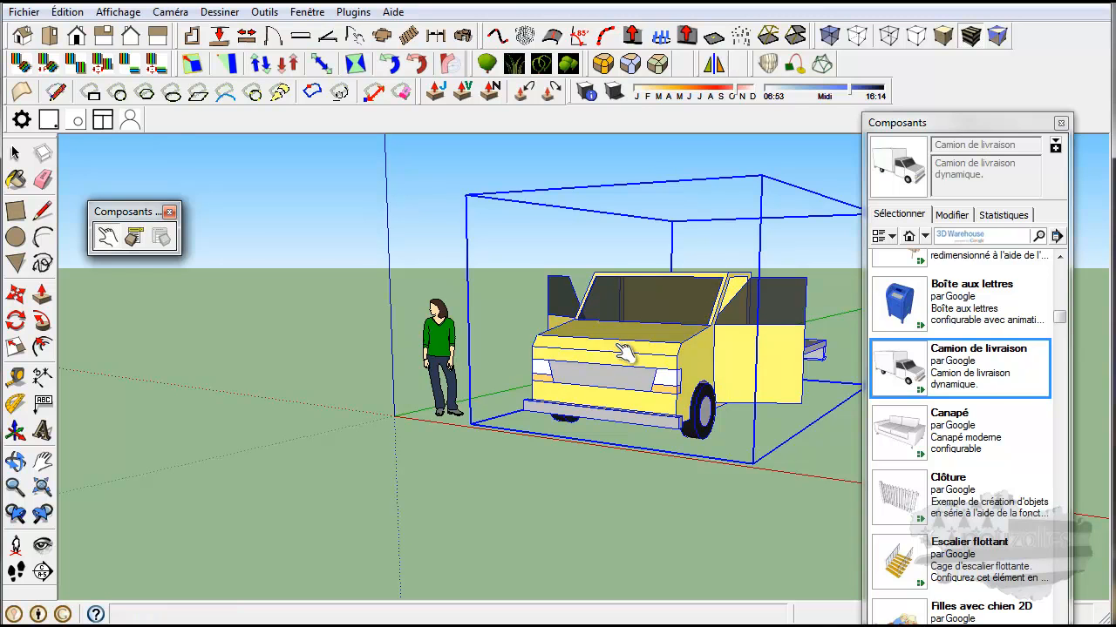
click(624, 352)
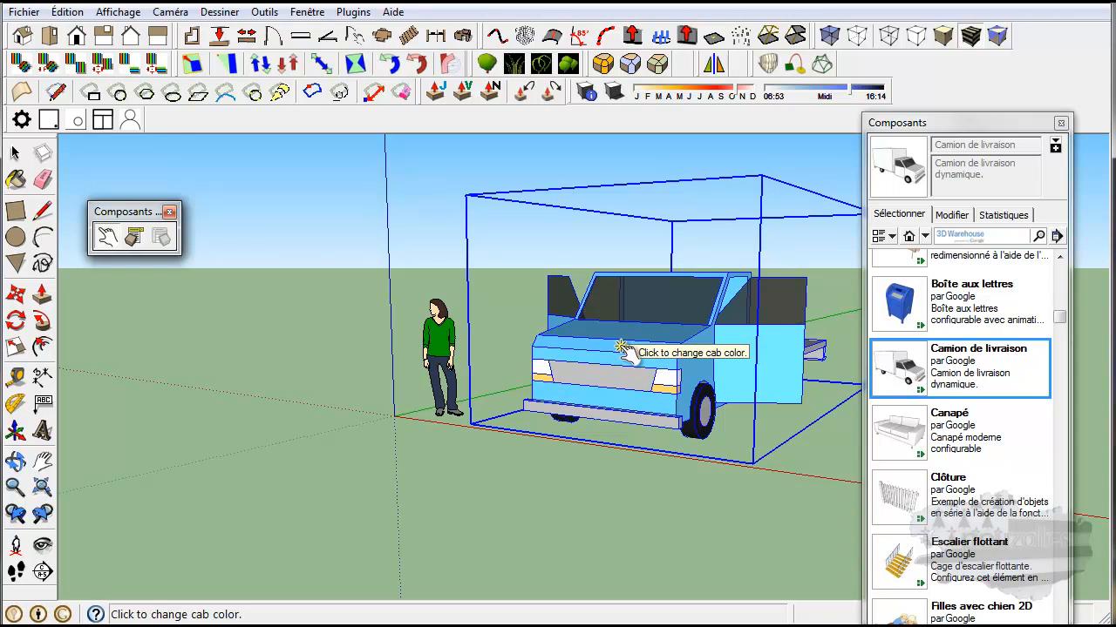
click(621, 349)
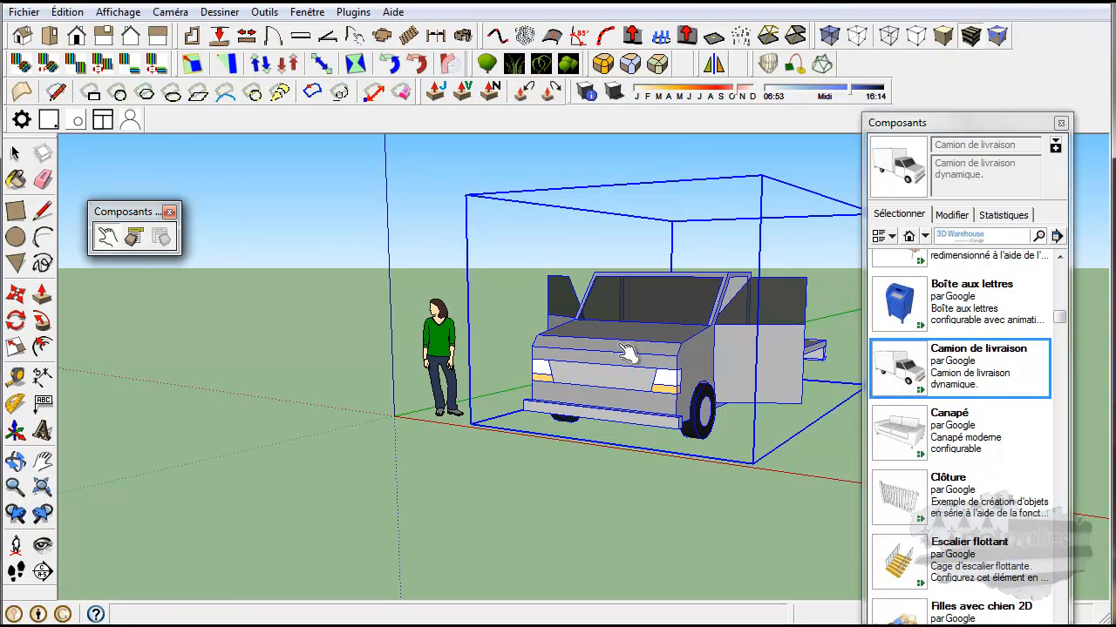
click(618, 354)
click(619, 356)
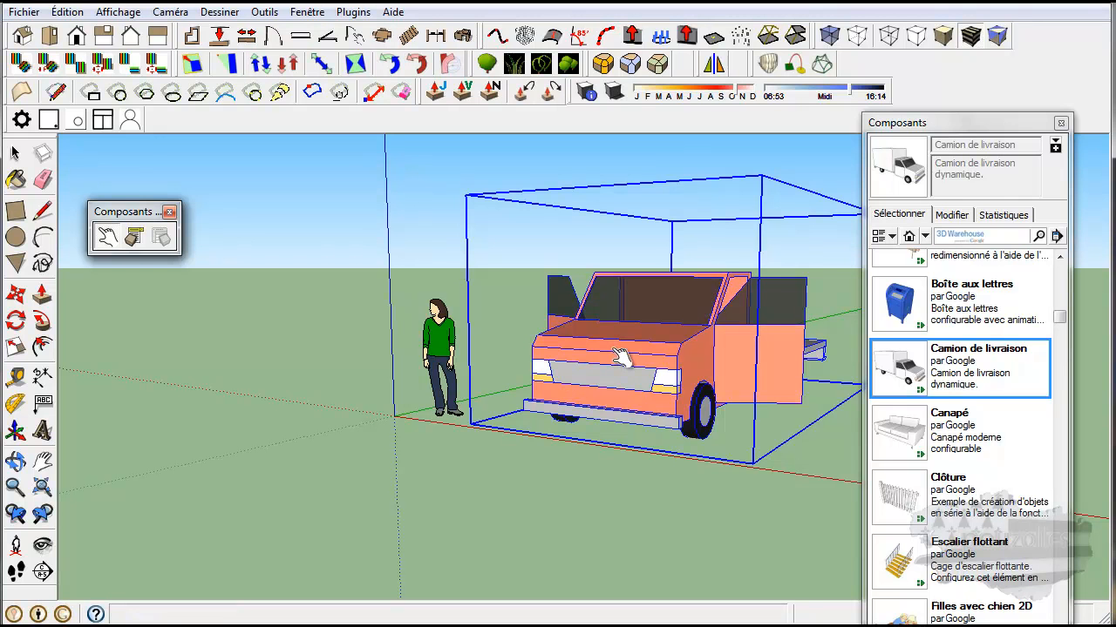
Step: Set the delivery truck's Truck Color to Truck Blue in its component options and close them
middle_drag(752, 448, 680, 497)
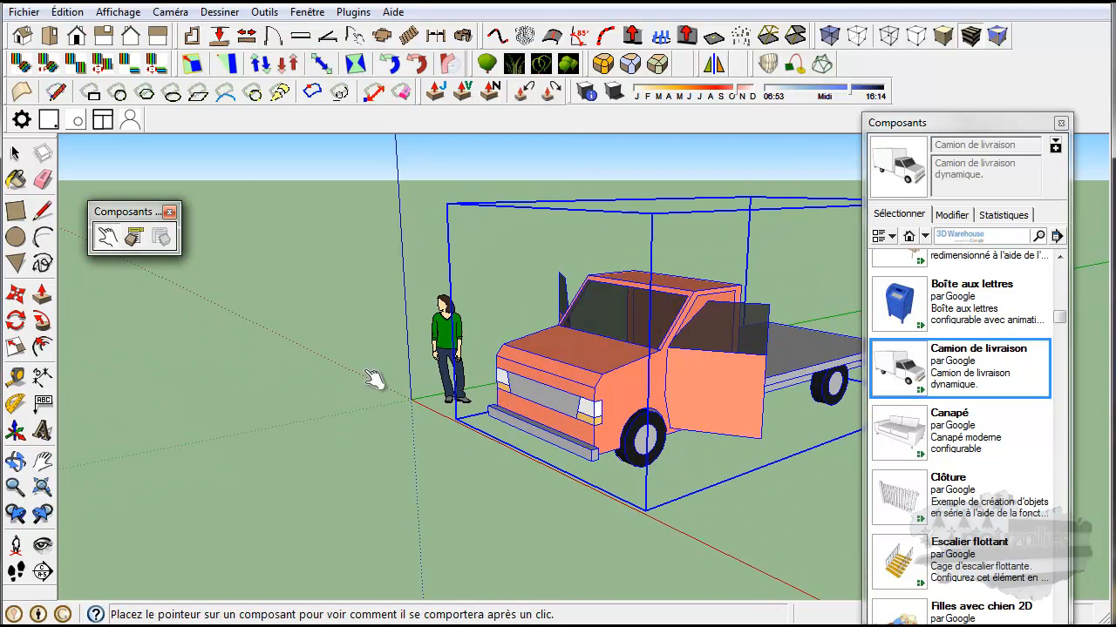
click(135, 237)
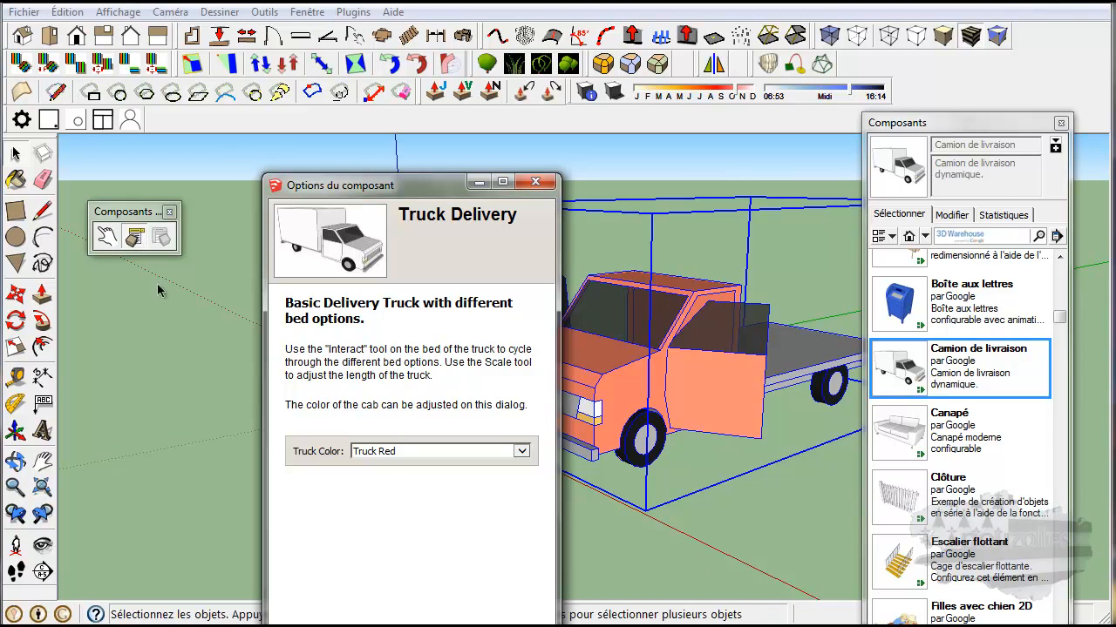
click(521, 451)
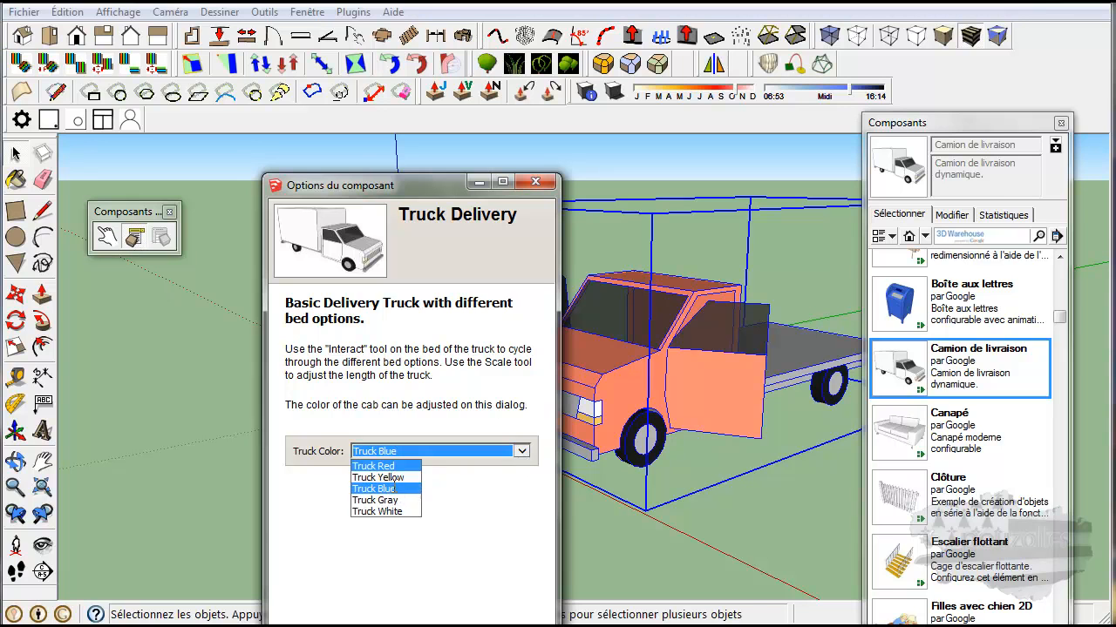
click(395, 490)
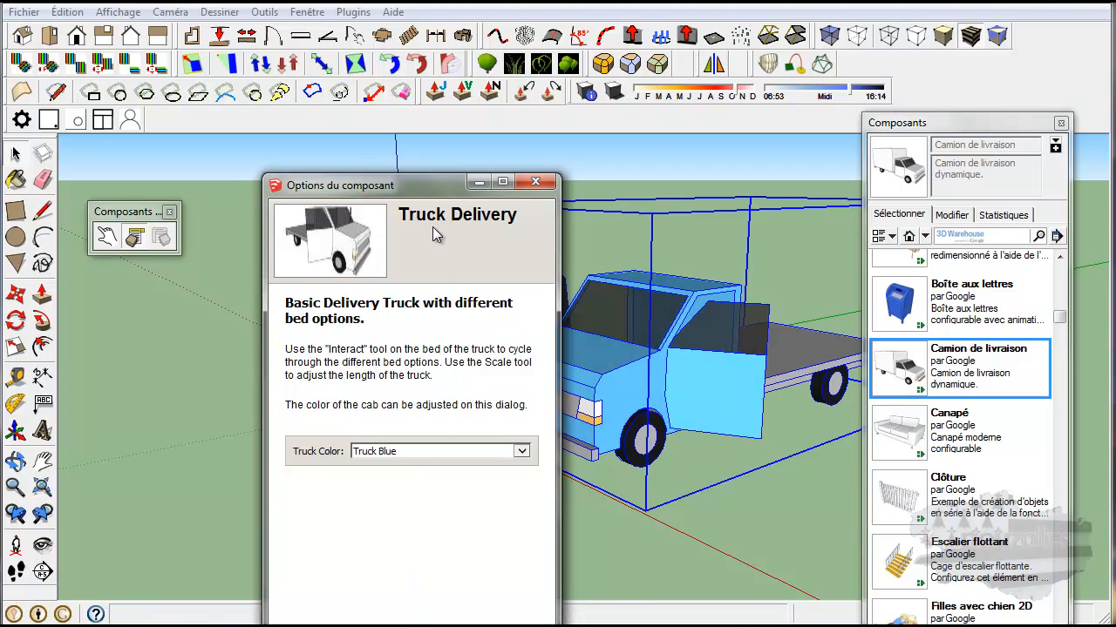
click(535, 181)
Step: Change the flatbed with the Interact tool to the closed box and on to the bed with wooden rails
key(o)
middle_drag(421, 351, 236, 334)
click(105, 236)
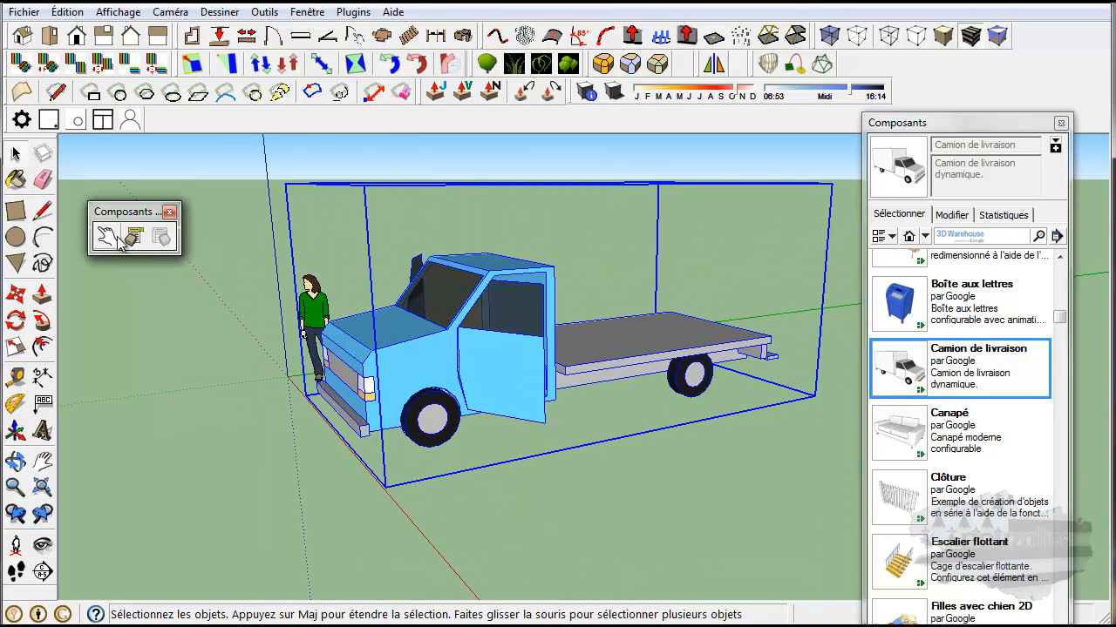
click(615, 355)
key(o)
middle_drag(713, 432, 462, 424)
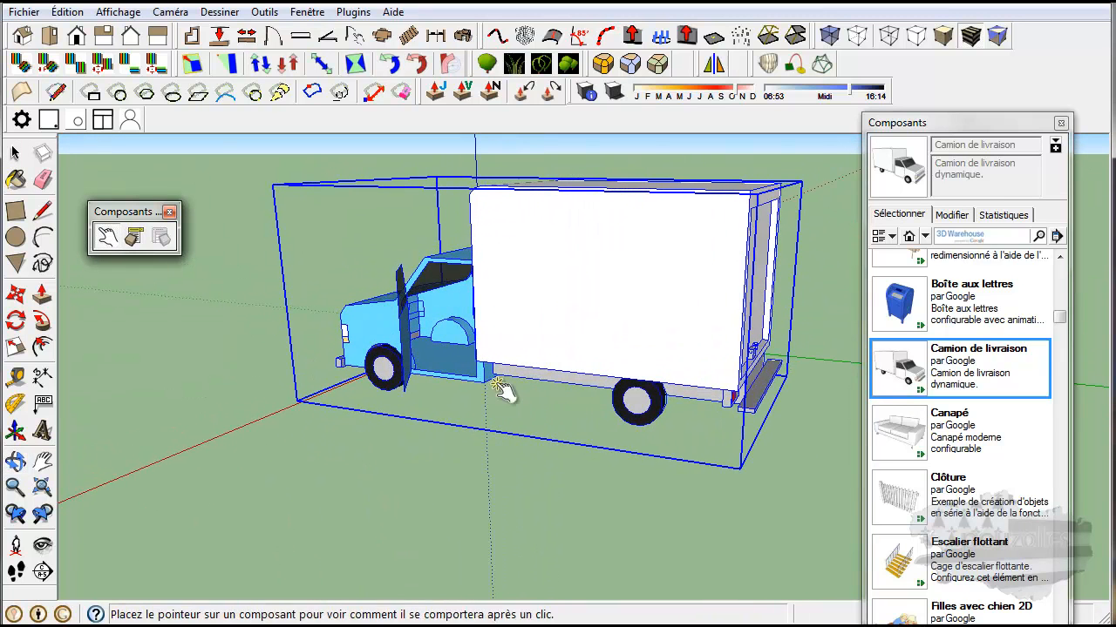
click(604, 319)
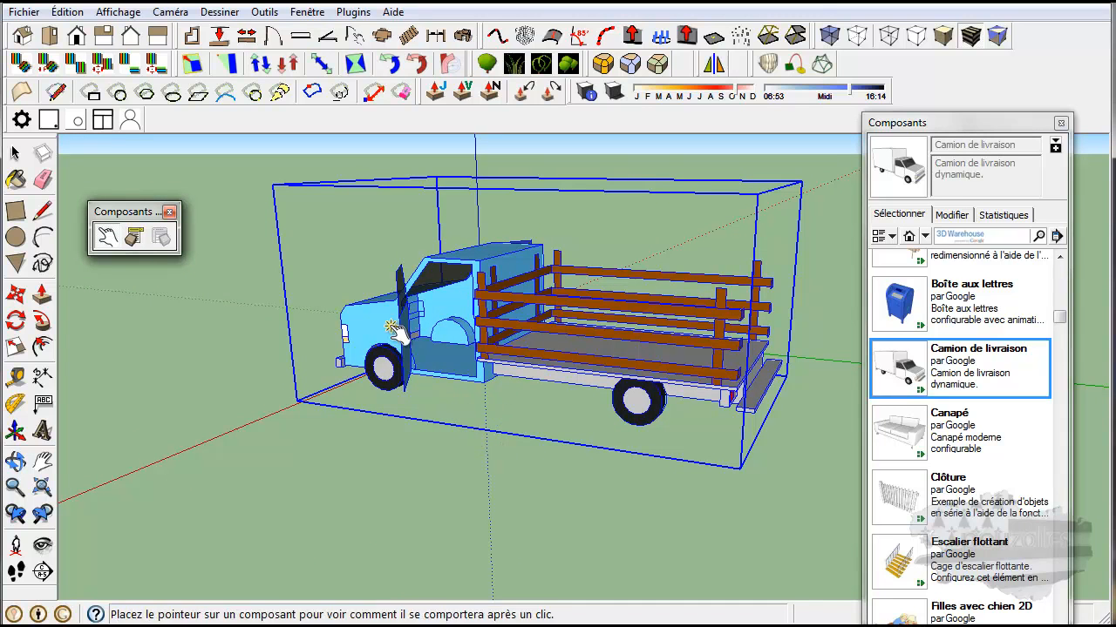
Step: Insert the Boîte aux lettres component from the library on the ground beside the truck
click(897, 301)
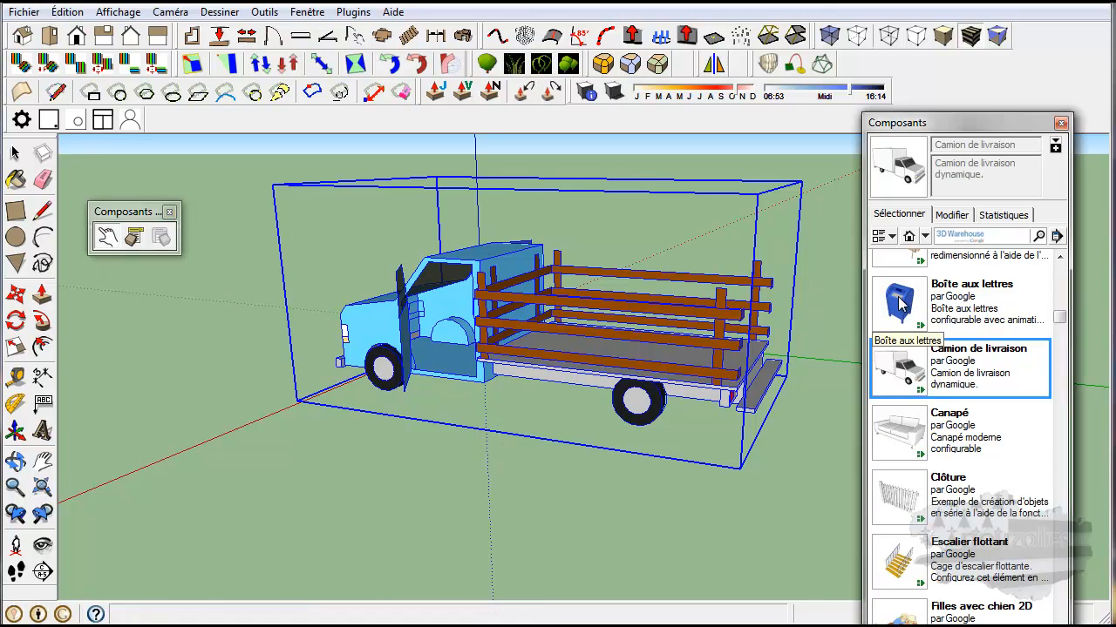
click(314, 475)
key(o)
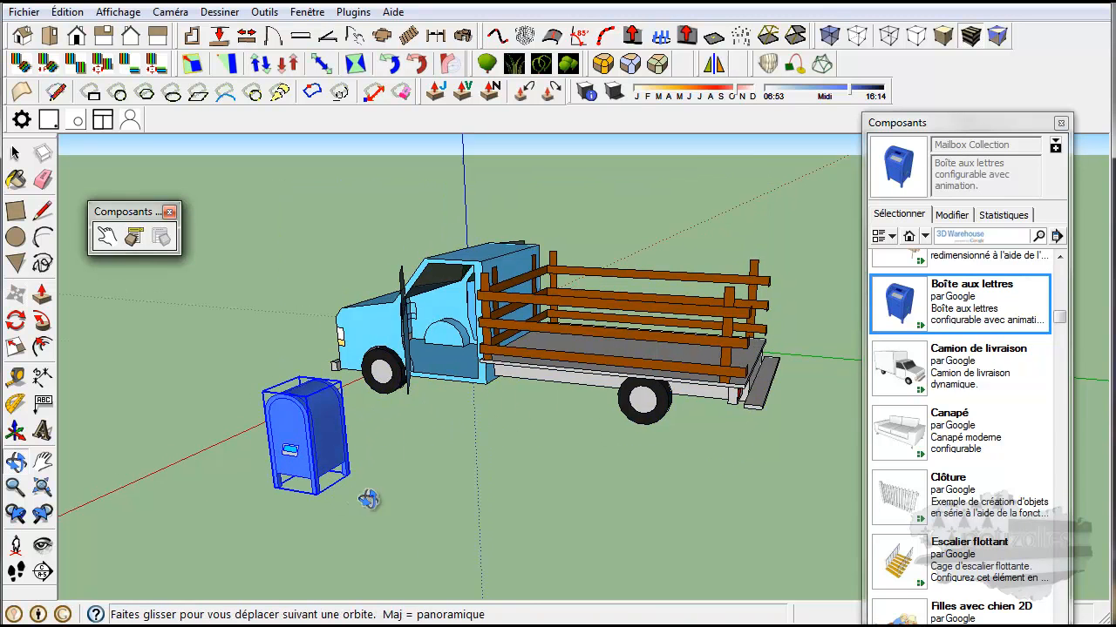
drag(361, 498, 665, 446)
key(m)
scroll(723, 384, up, 4)
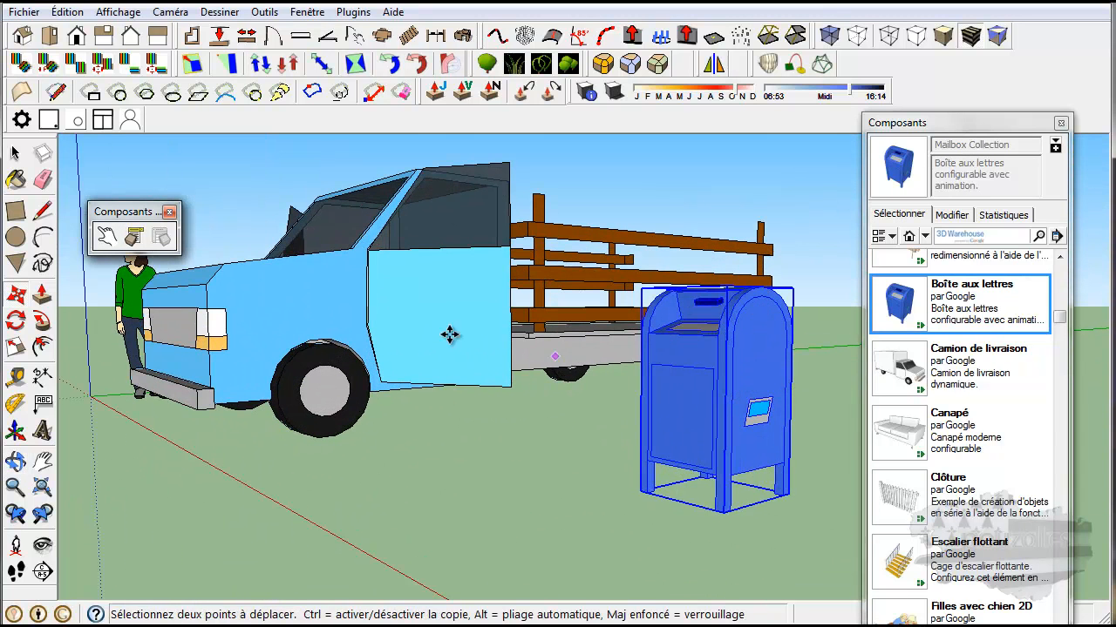
Step: Open and close the mailbox's front door with the Interact tool
click(105, 237)
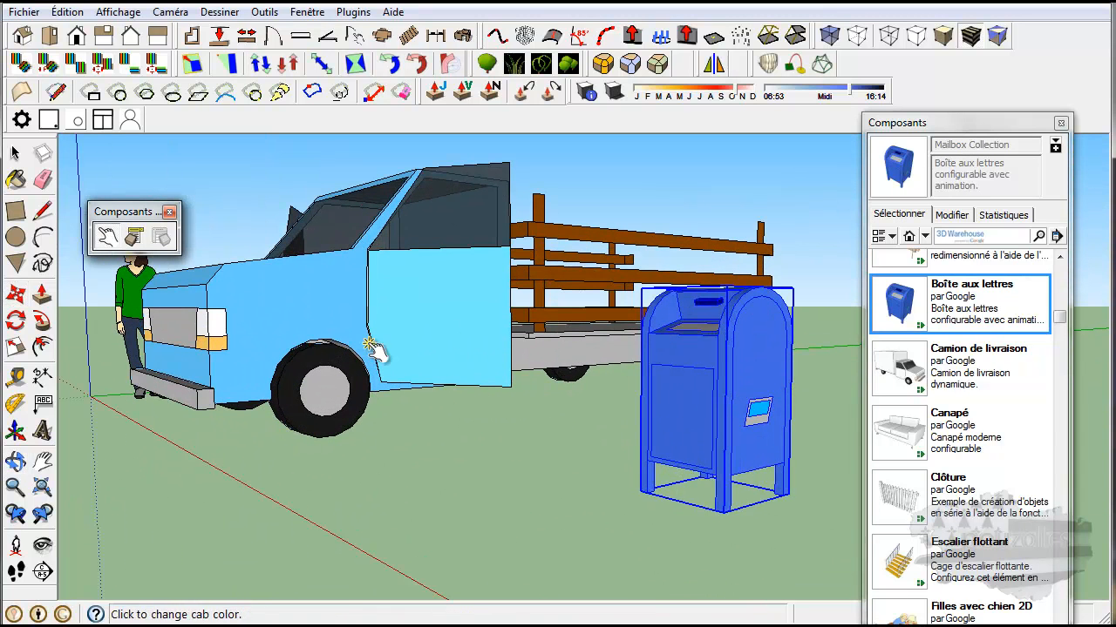
click(694, 417)
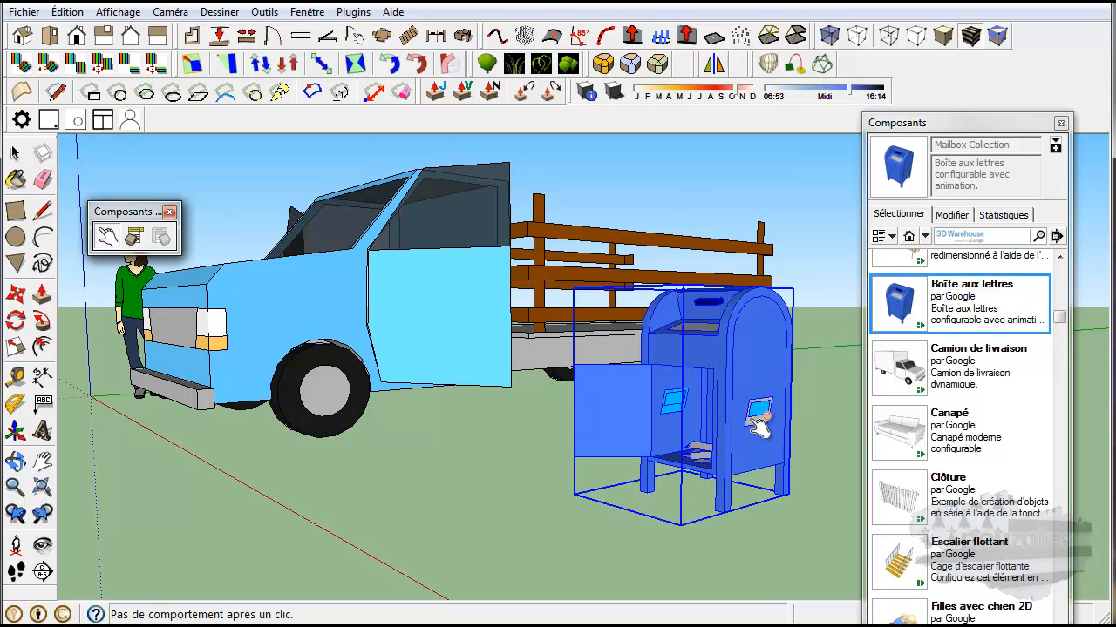
click(710, 311)
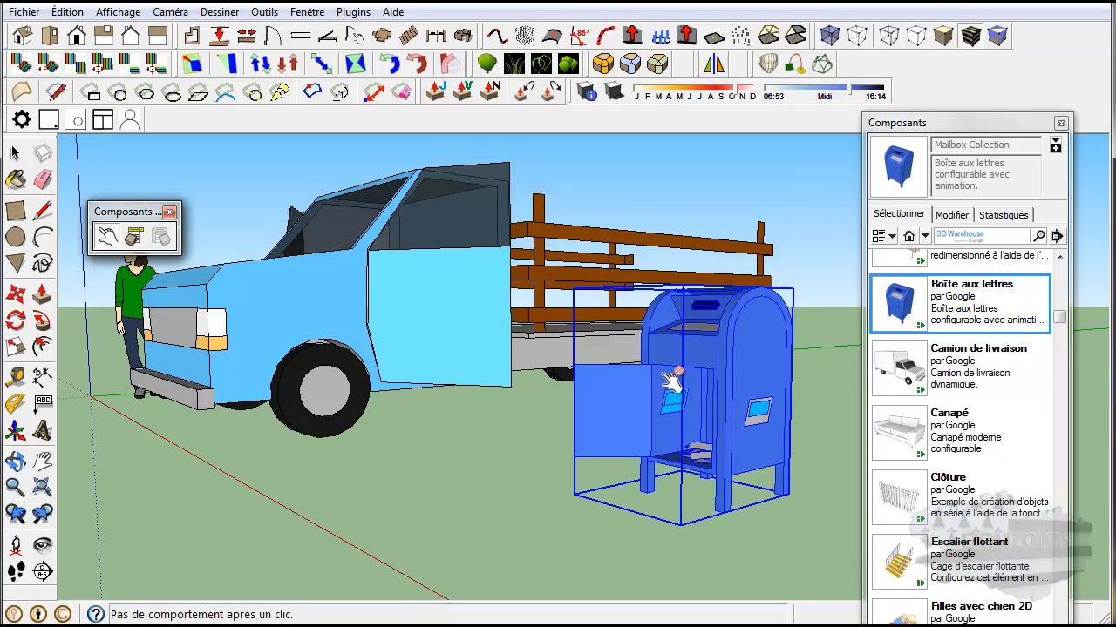
click(642, 426)
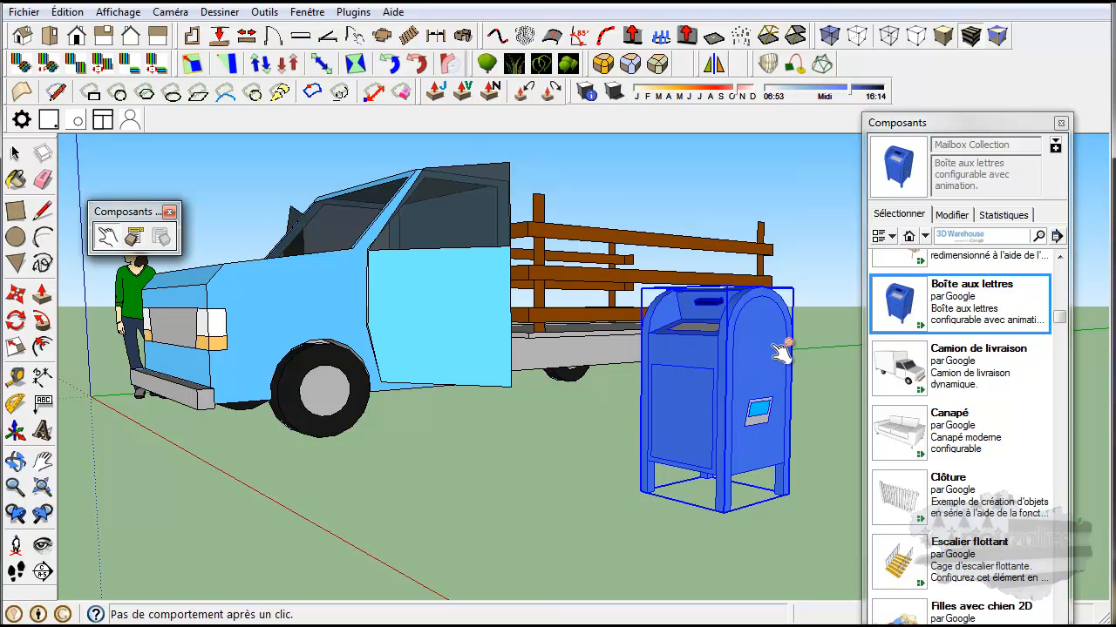
Step: Delete the mailbox and the delivery truck, keeping only the standing figure
scroll(970, 371, up, 2)
scroll(835, 408, down, 2)
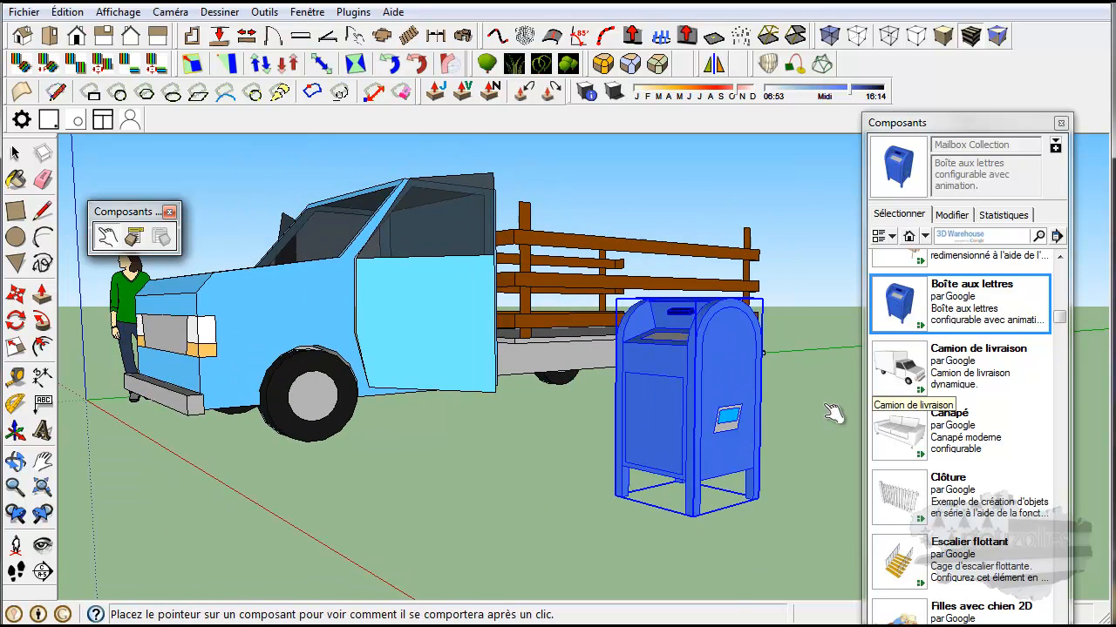
key(Delete)
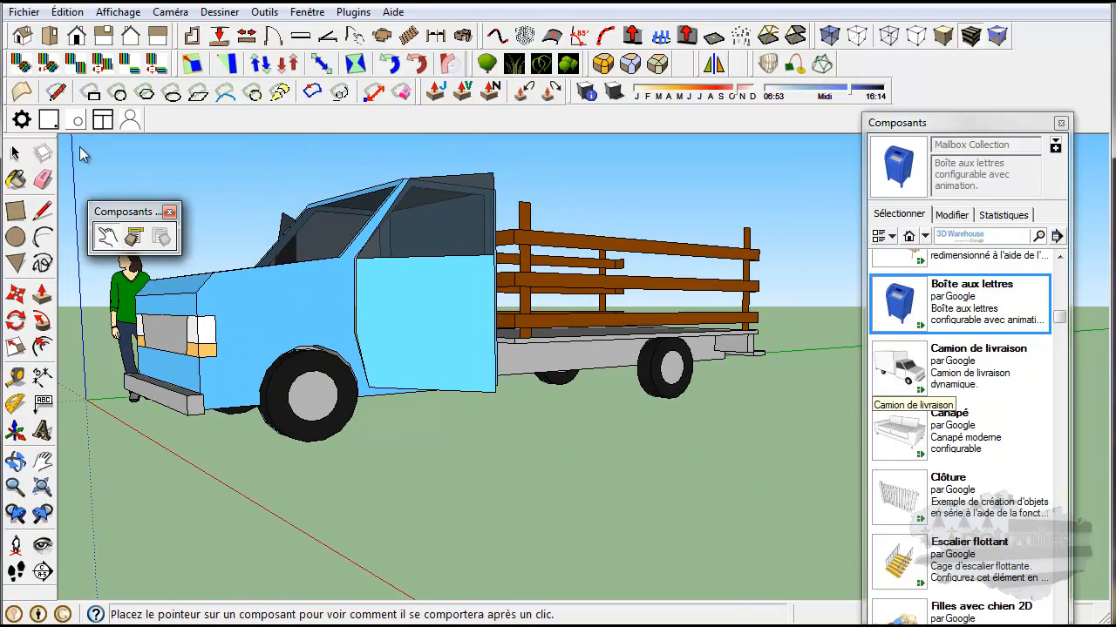
click(15, 153)
click(309, 307)
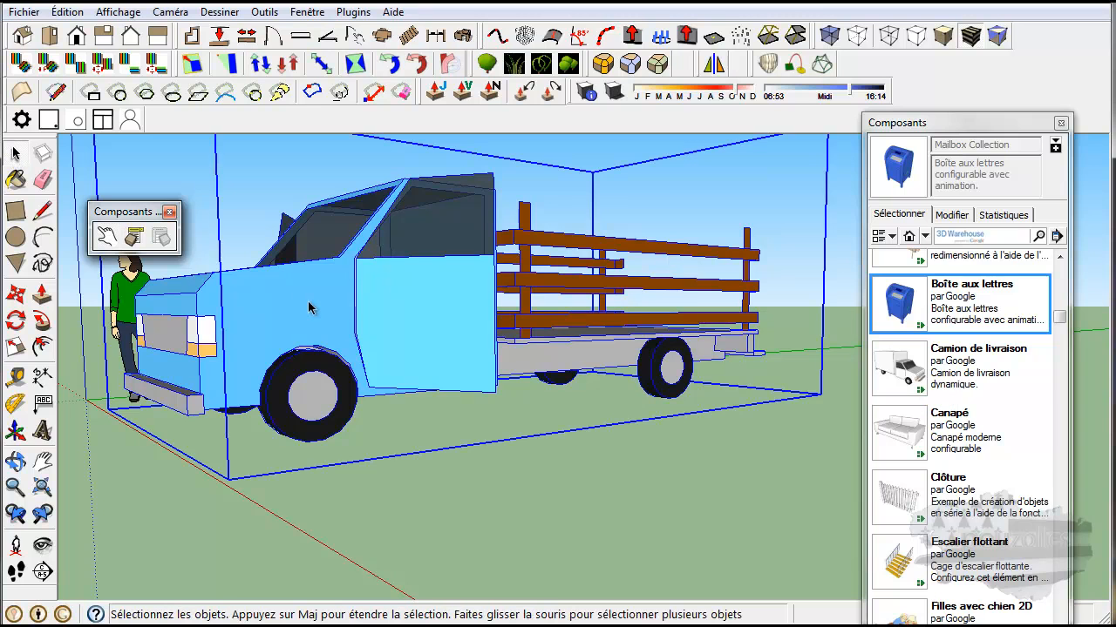
key(Delete)
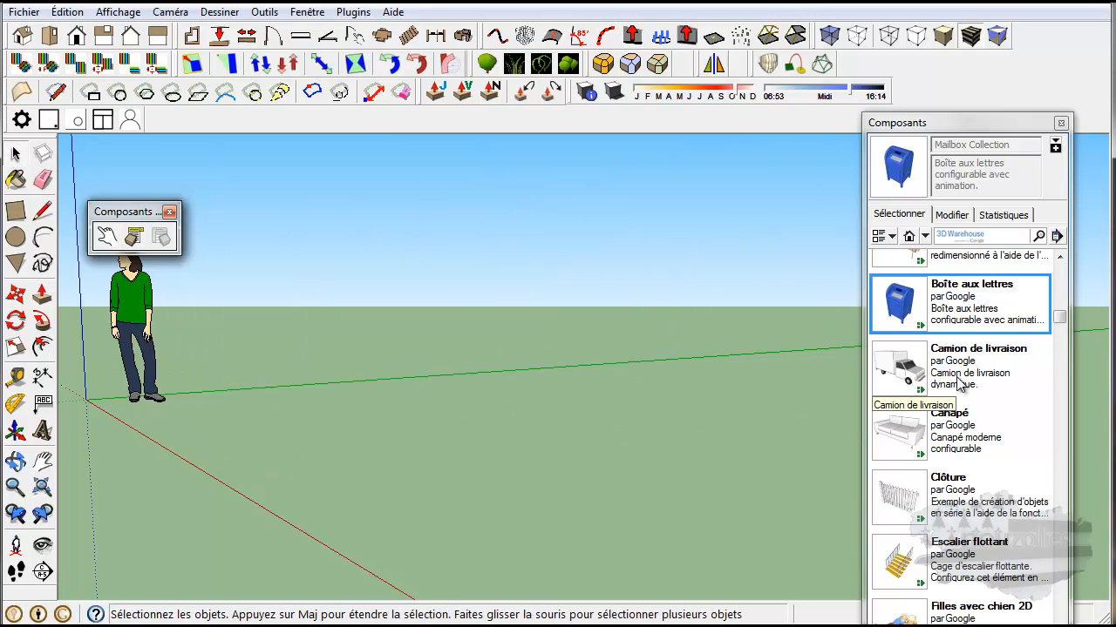
Step: Search the 3D Warehouse for "dc door" and look through the door models
drag(1061, 327, 1062, 277)
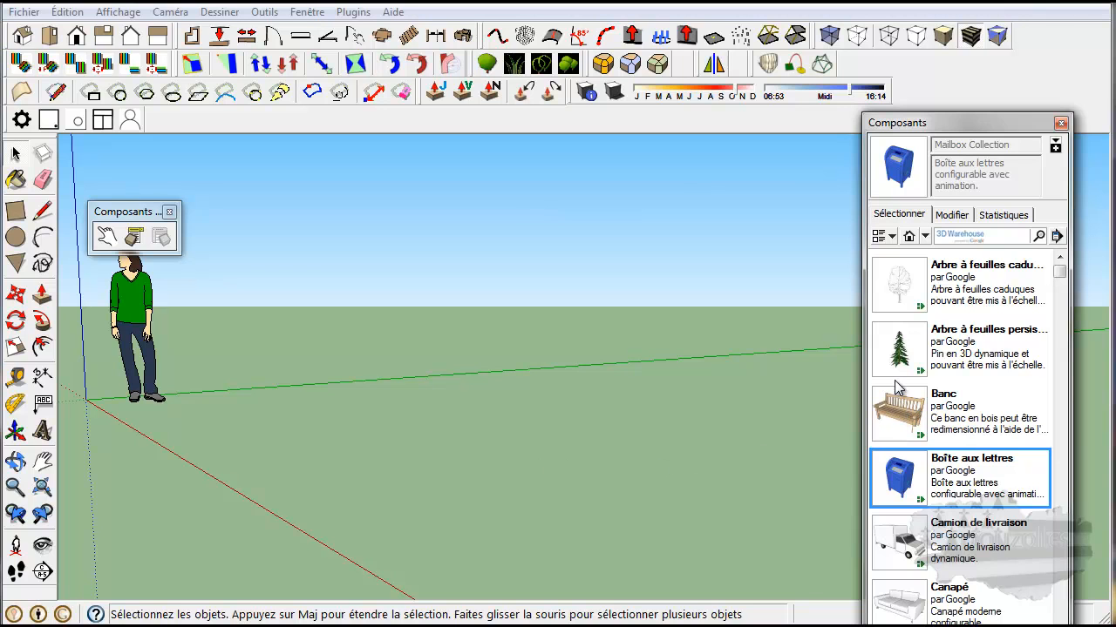
click(992, 237)
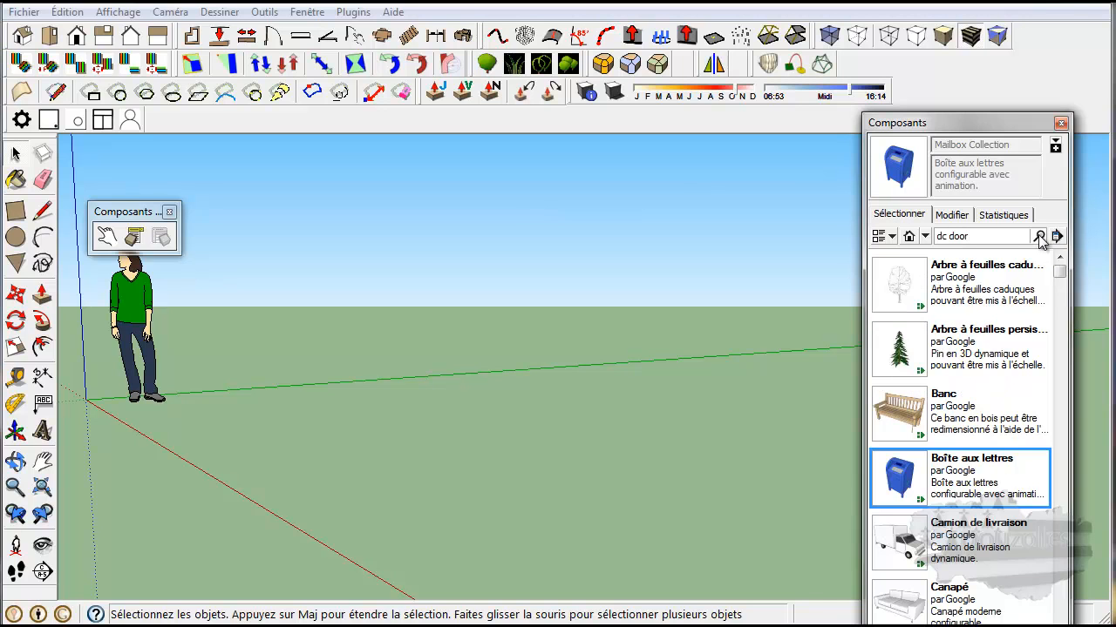
click(1039, 237)
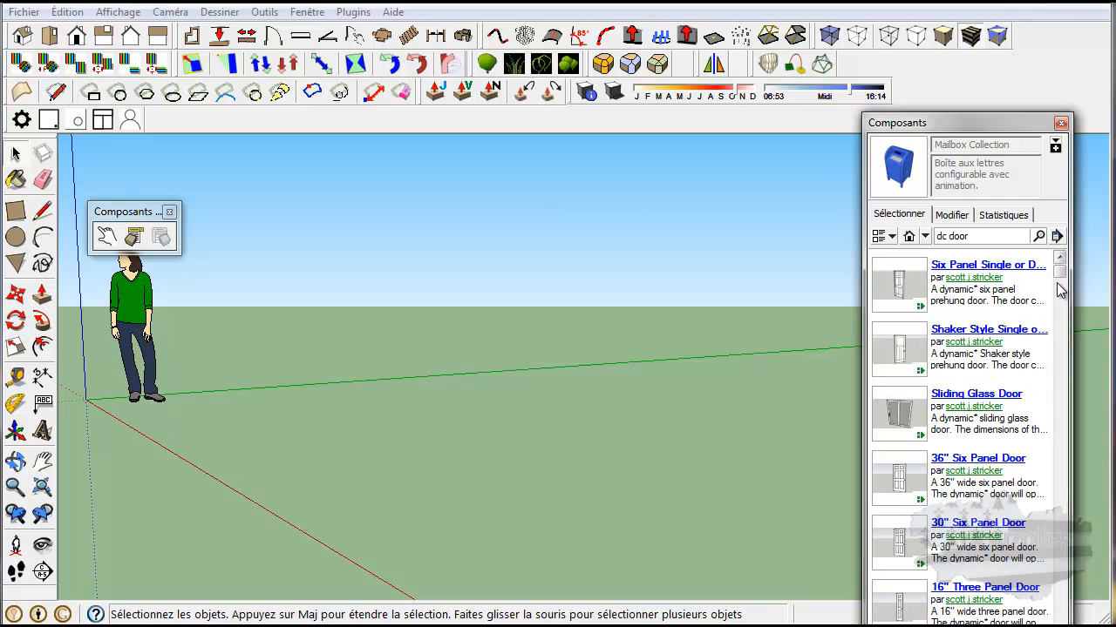
drag(1063, 276, 1070, 481)
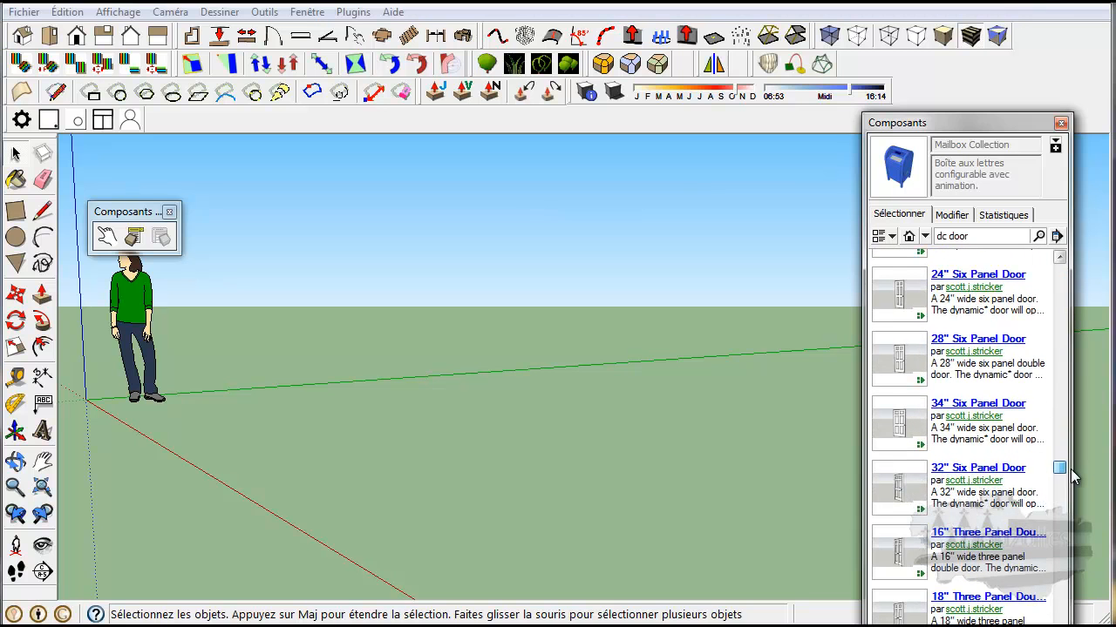
Step: Try to insert the 34" Six Panel Door from the search results and dismiss the error messages
click(907, 416)
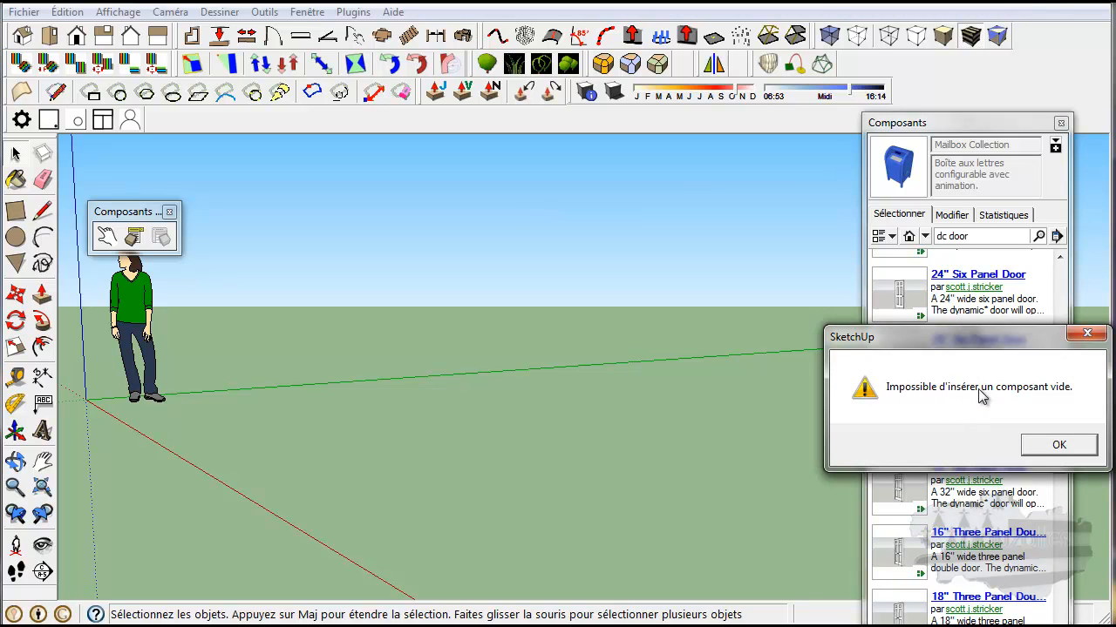
click(1060, 449)
click(1044, 441)
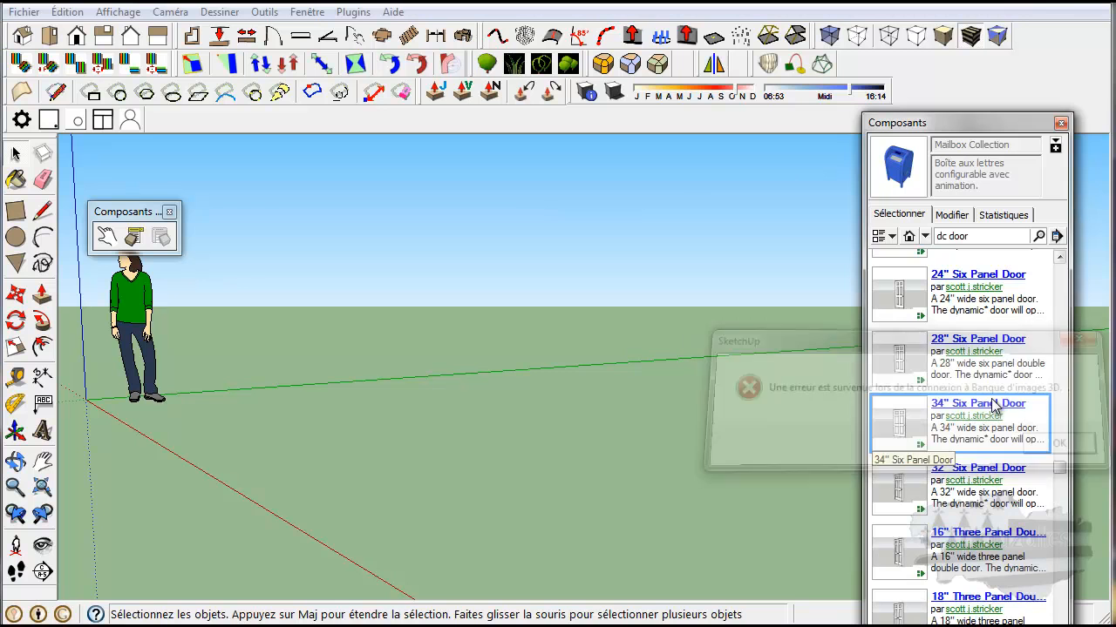
Step: Try to insert the 24" Six Panel Door from the search results and dismiss the error messages
click(912, 291)
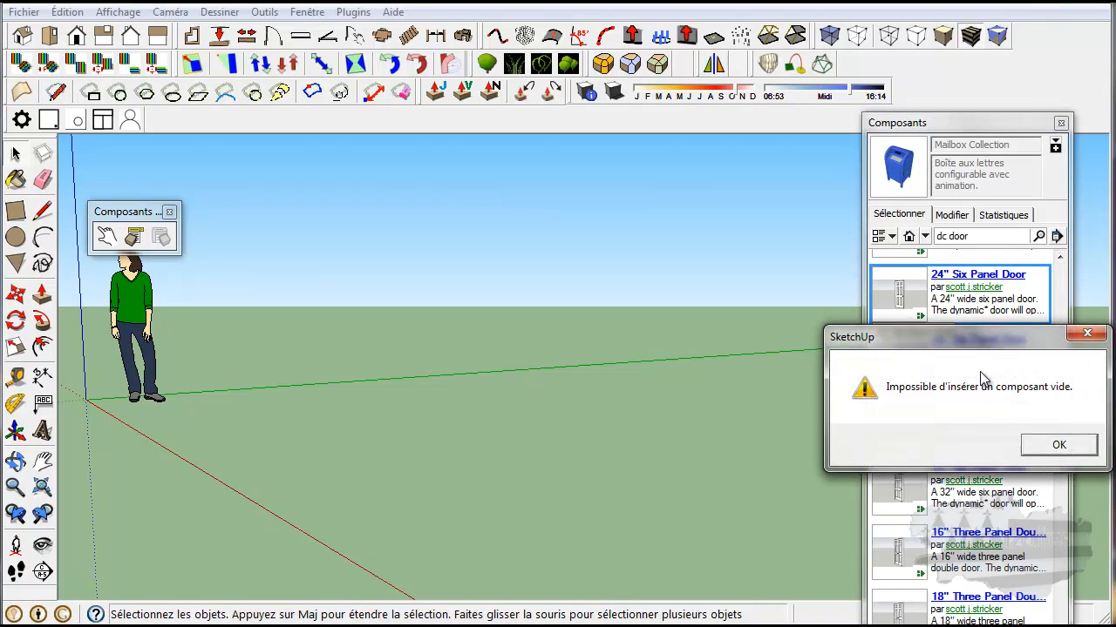
click(1072, 447)
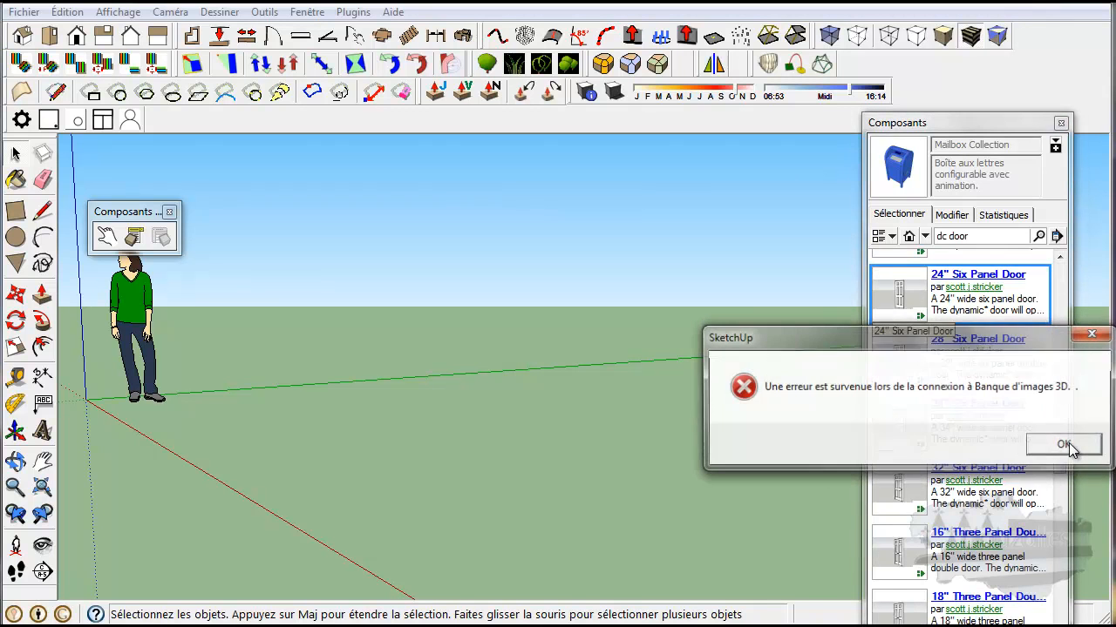
click(1060, 443)
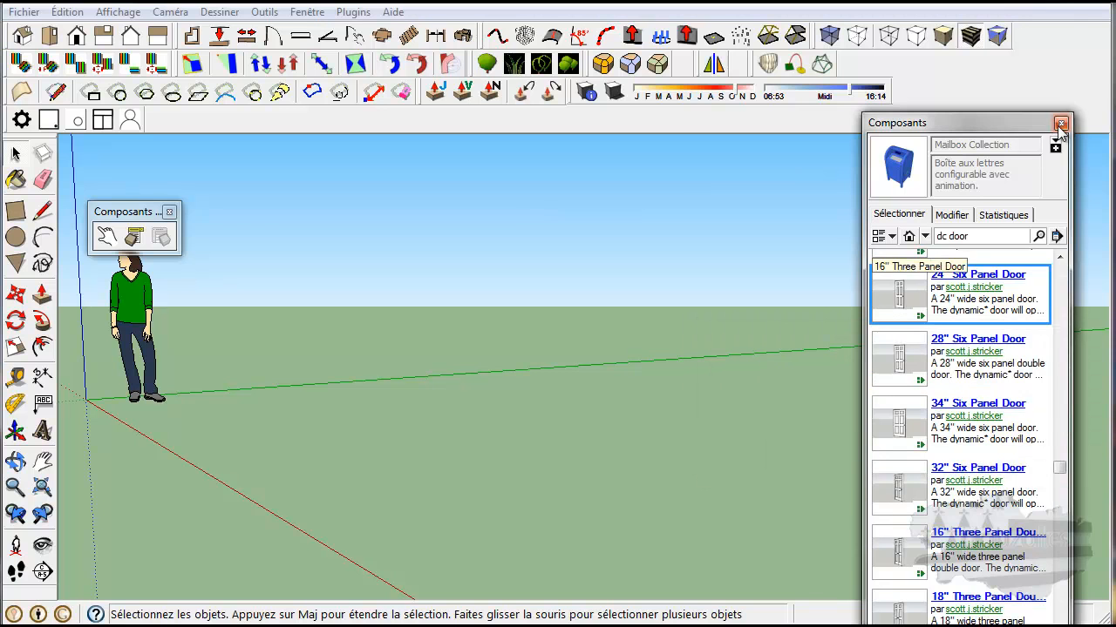
click(1022, 127)
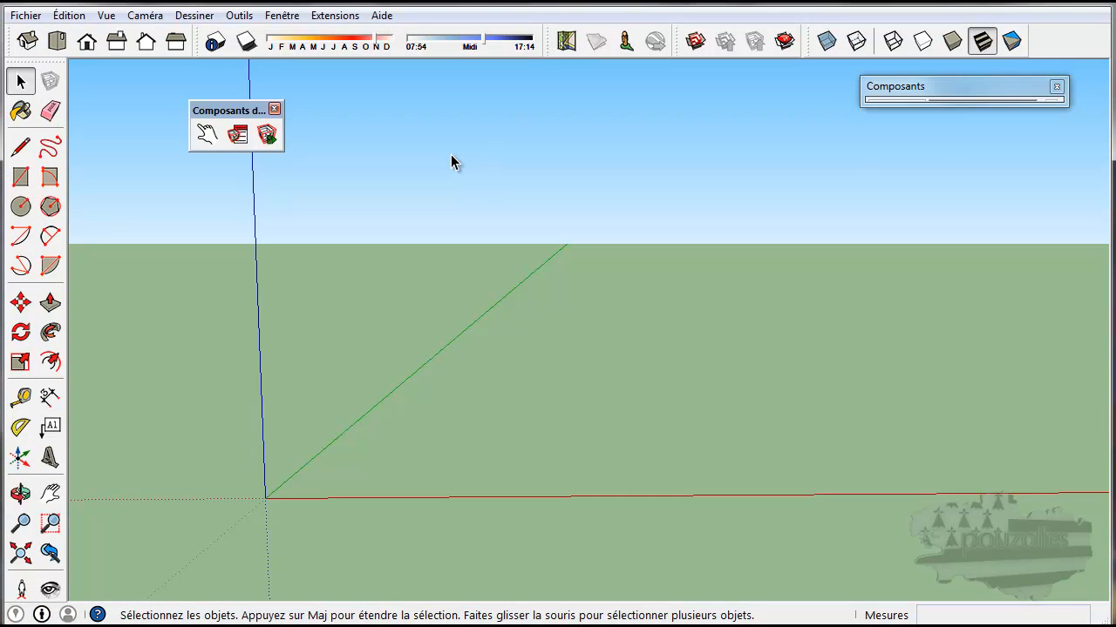
Step: Move the collapsed Components window slightly and close it
click(1002, 87)
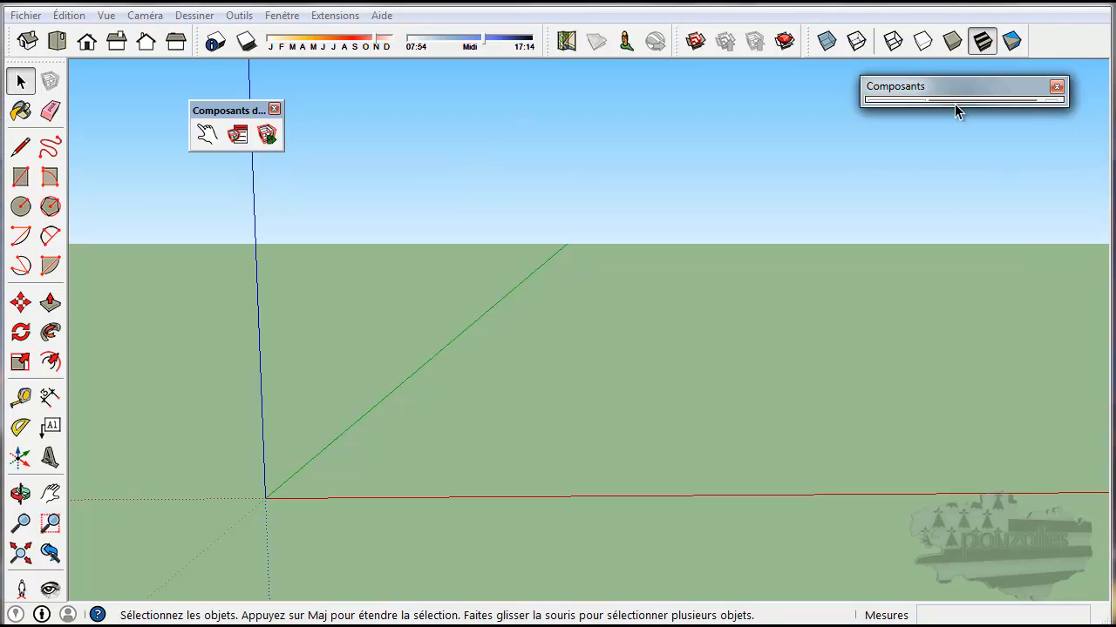
drag(940, 90, 925, 110)
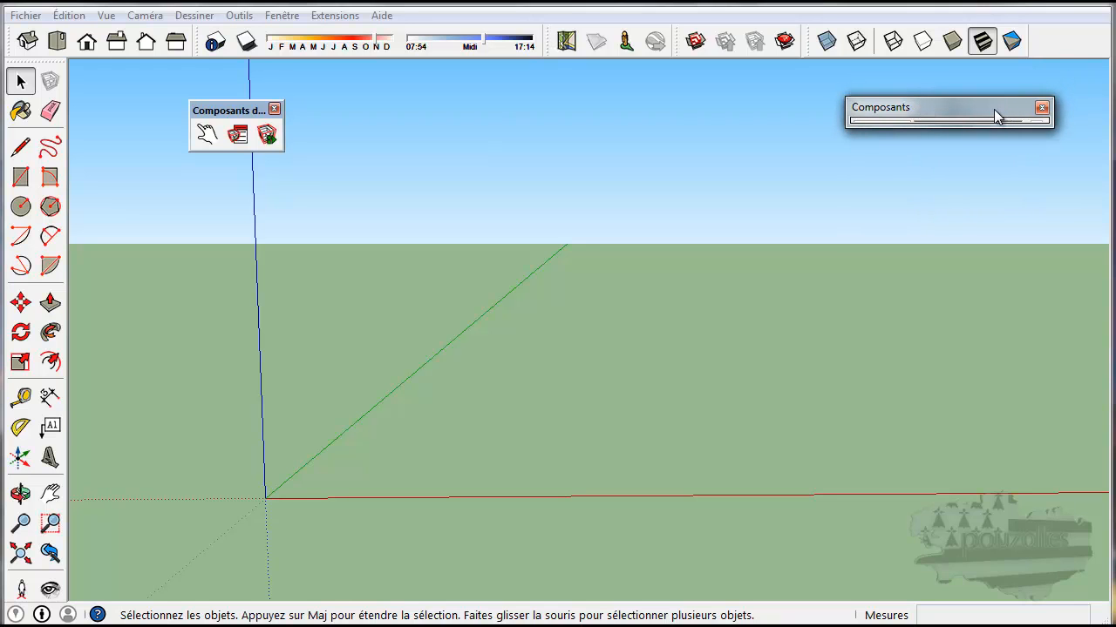
drag(1014, 115, 1016, 115)
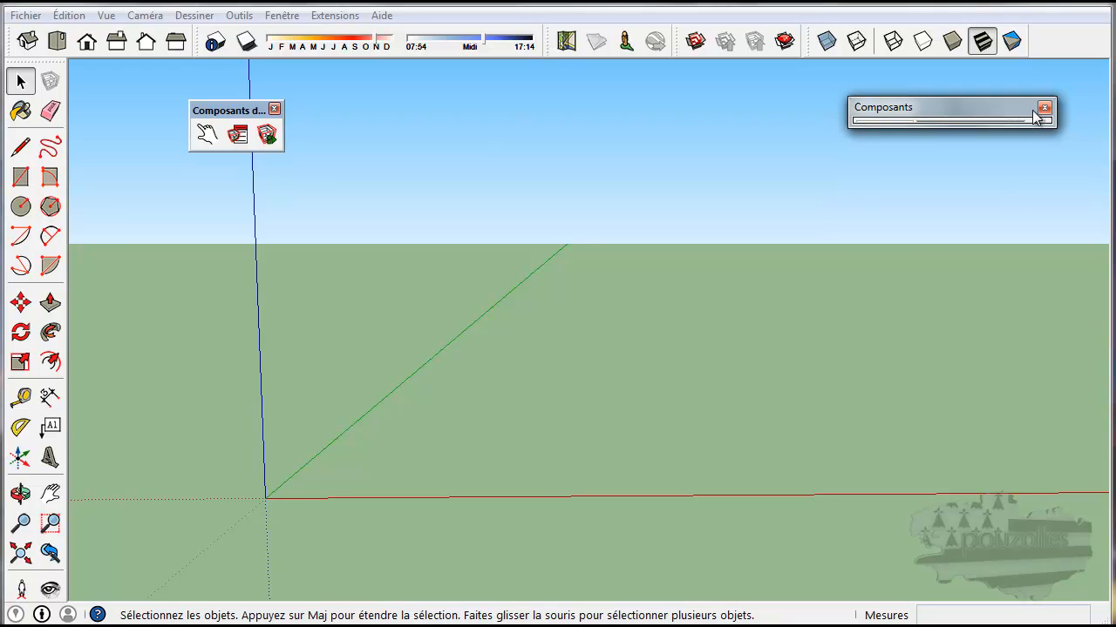
click(1044, 108)
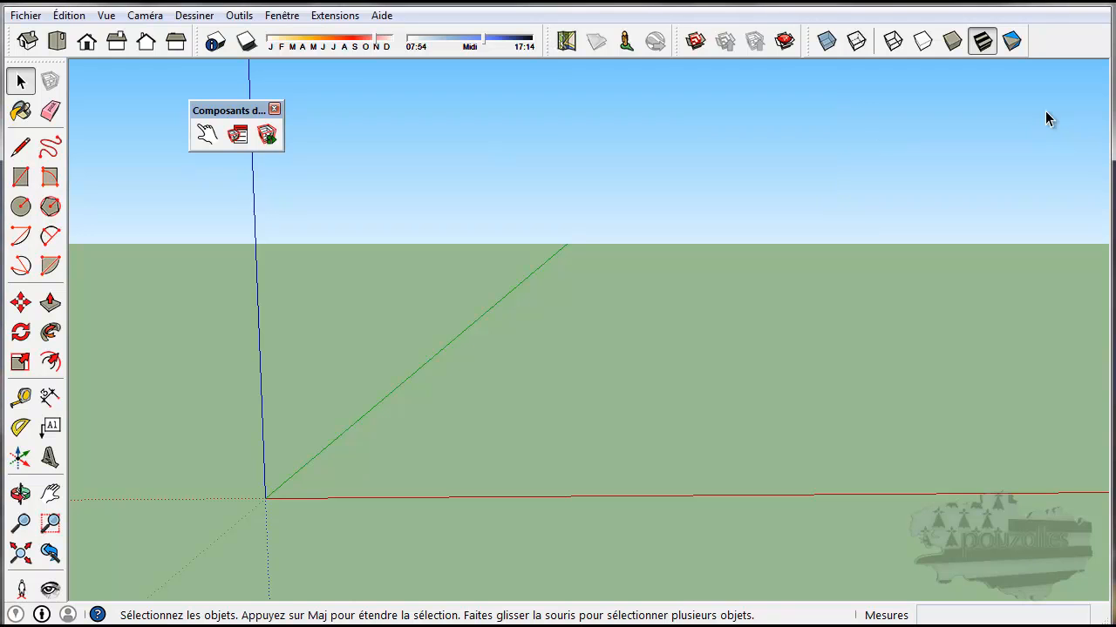
Step: Open the Components window at full size and search the 3D Warehouse for "dc door"
click(279, 18)
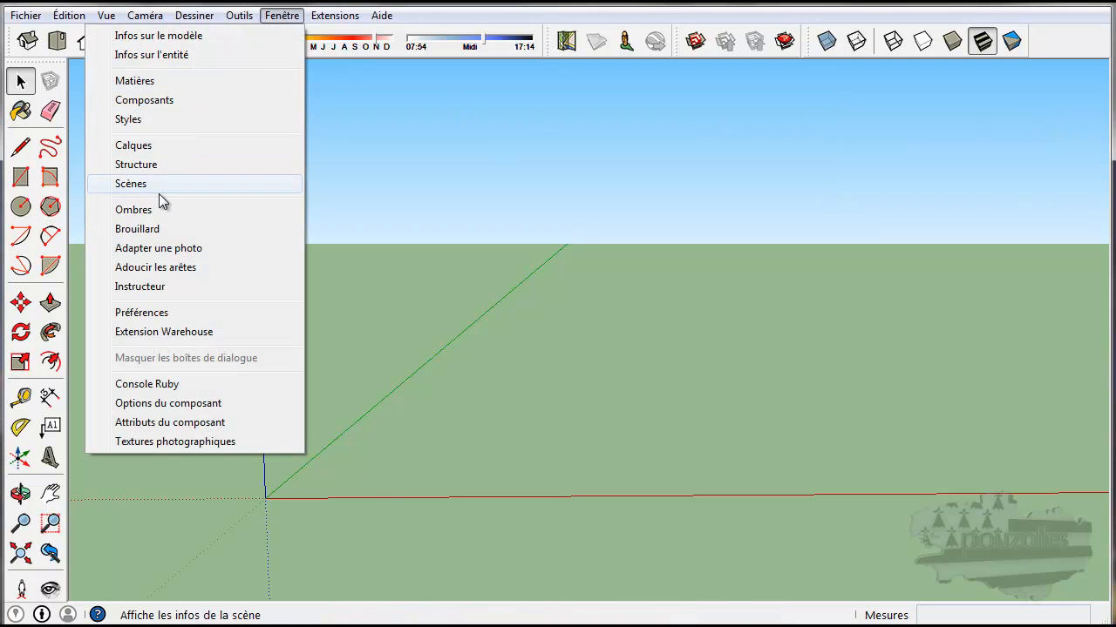
click(157, 100)
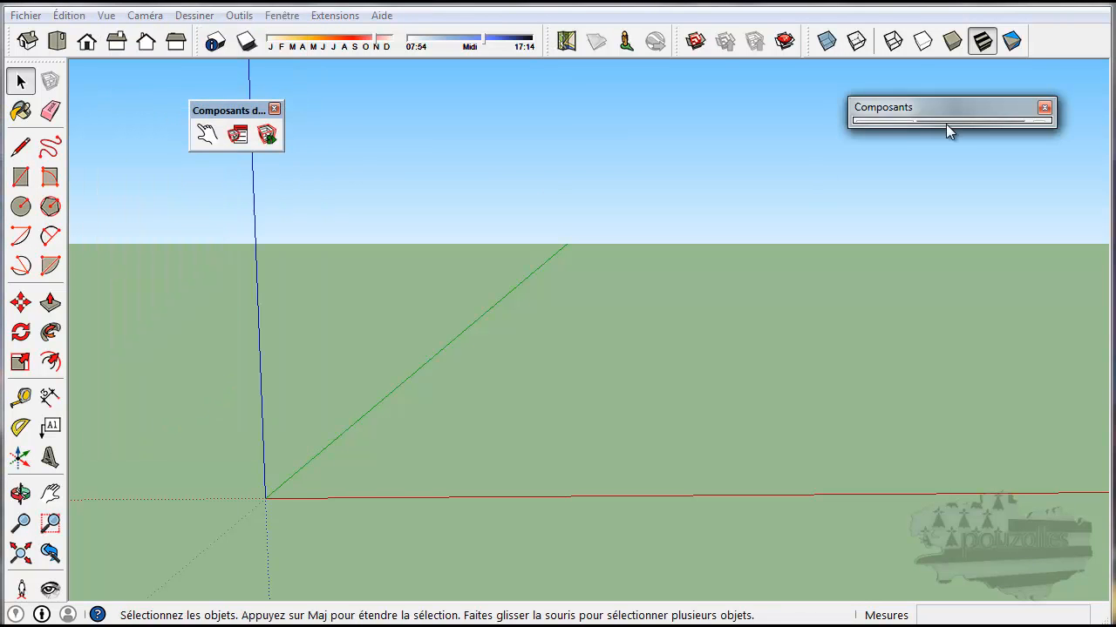
drag(948, 103, 931, 135)
click(924, 142)
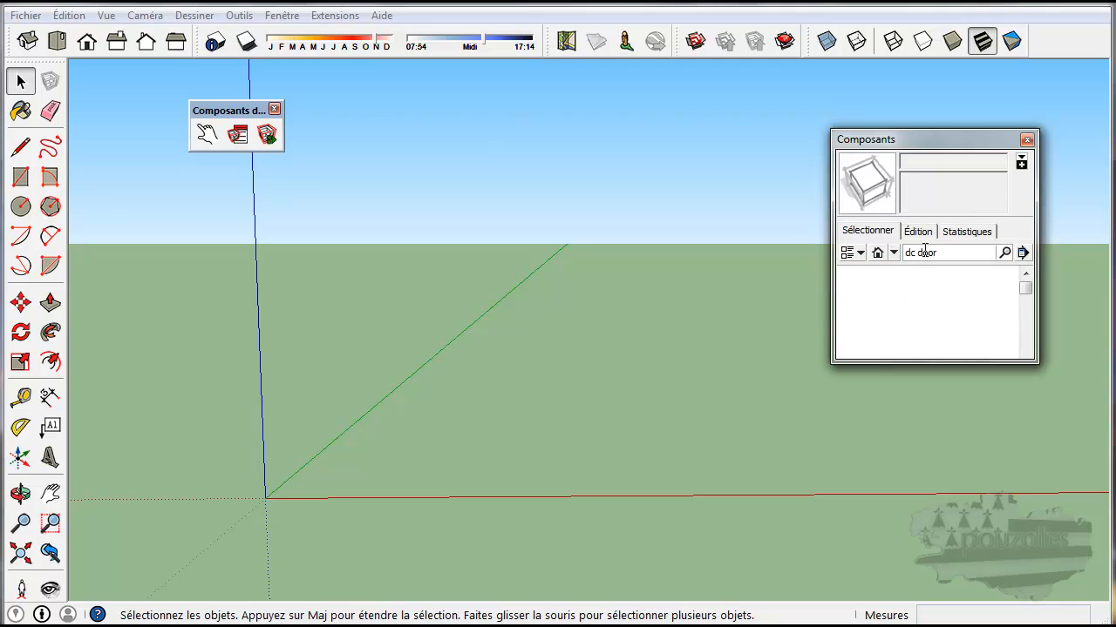
click(1005, 253)
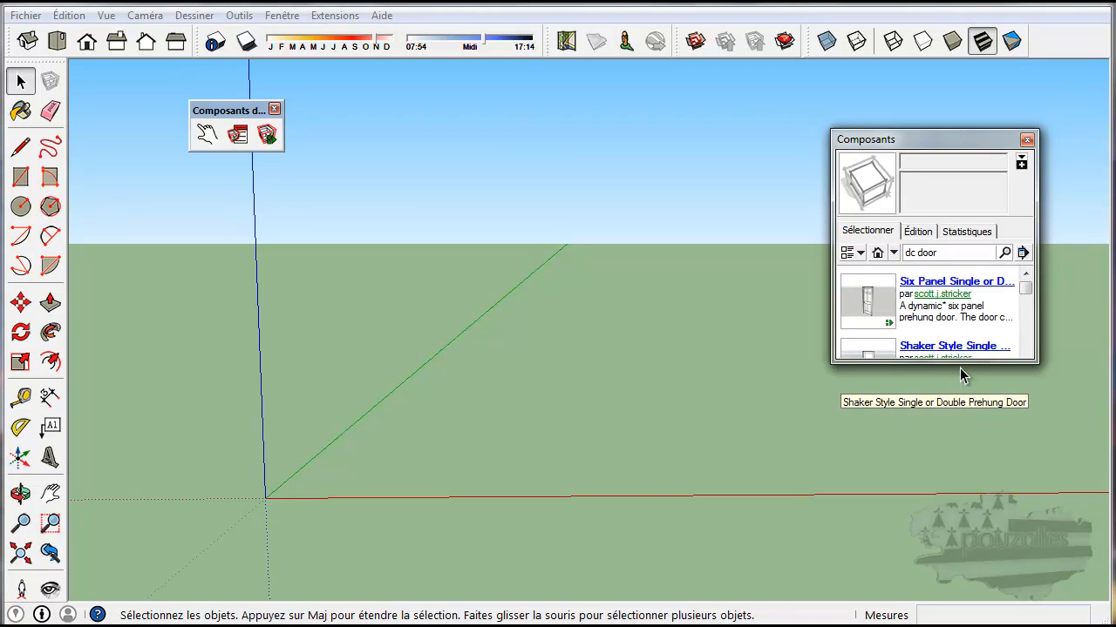
drag(959, 364, 971, 554)
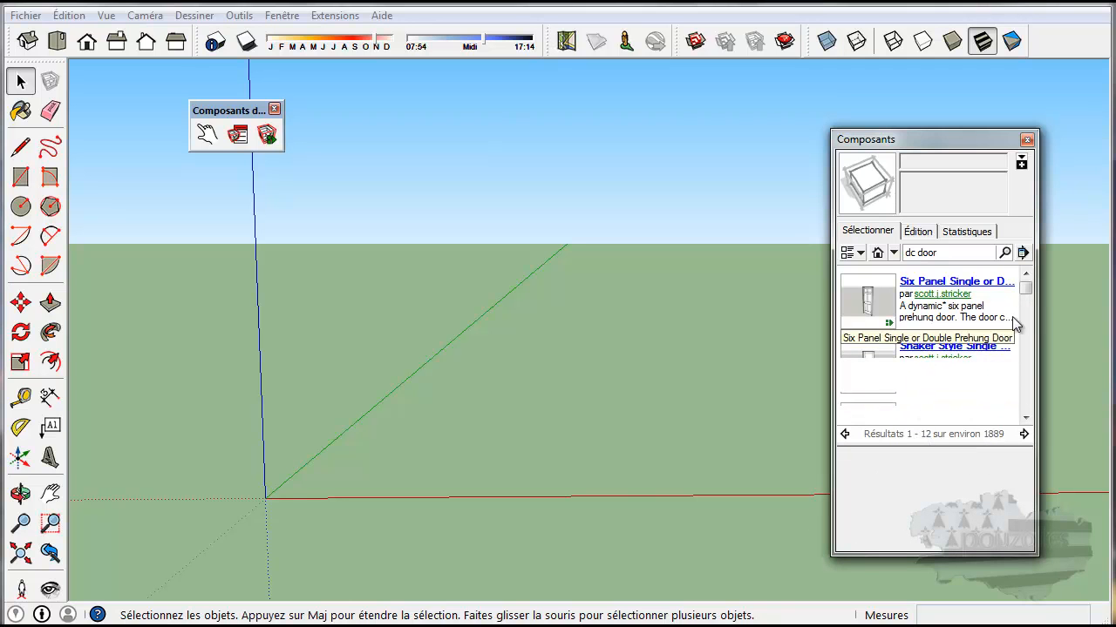
Step: Insert the 30" Six Panel Door from the search results near the red axis, close to the origin
drag(1026, 294, 1033, 325)
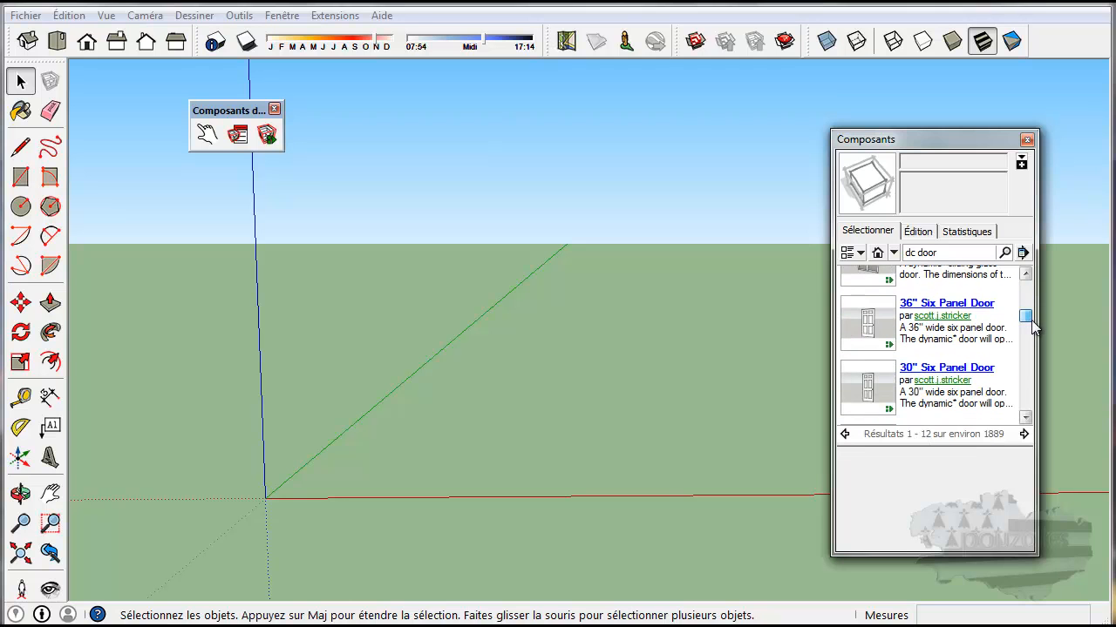
click(876, 397)
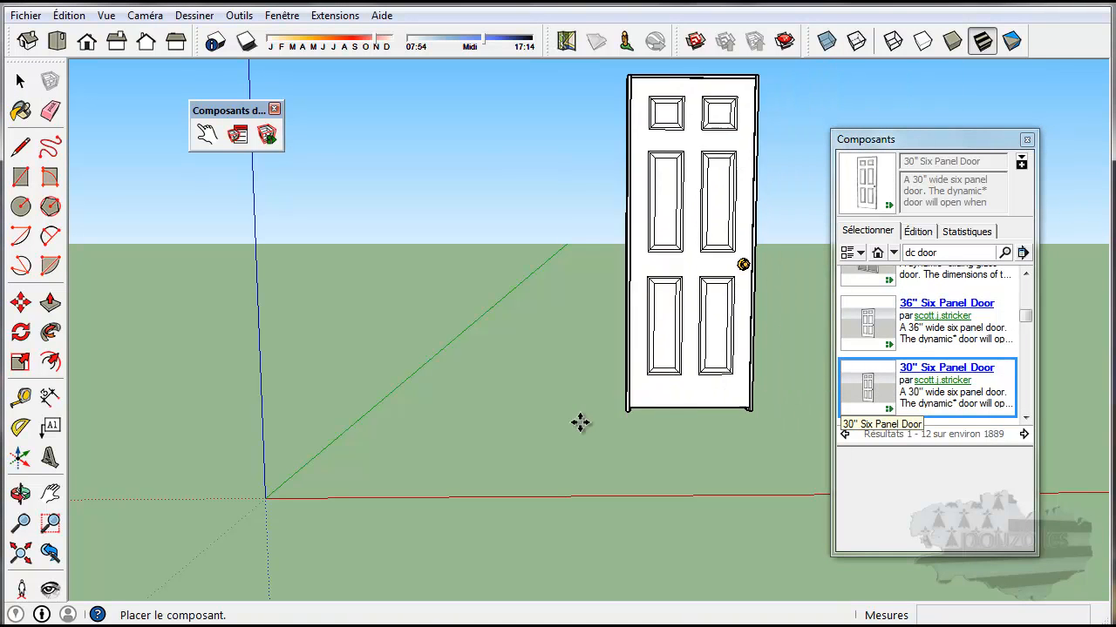
click(418, 486)
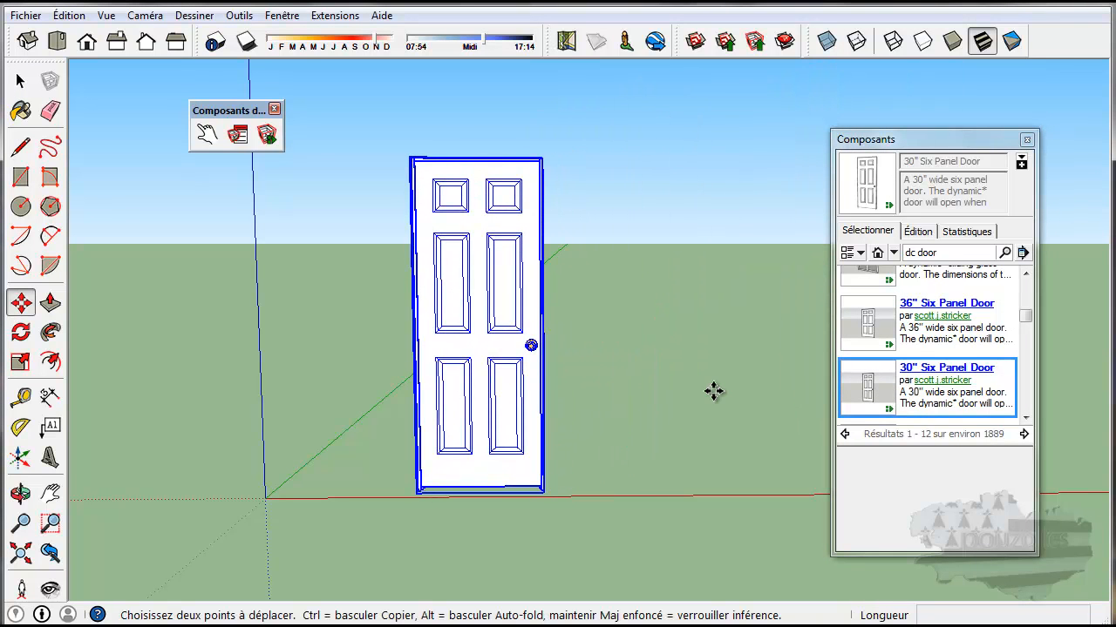
Step: Open and close the 30" door with the Interact tool, and check its component options
click(207, 133)
click(512, 368)
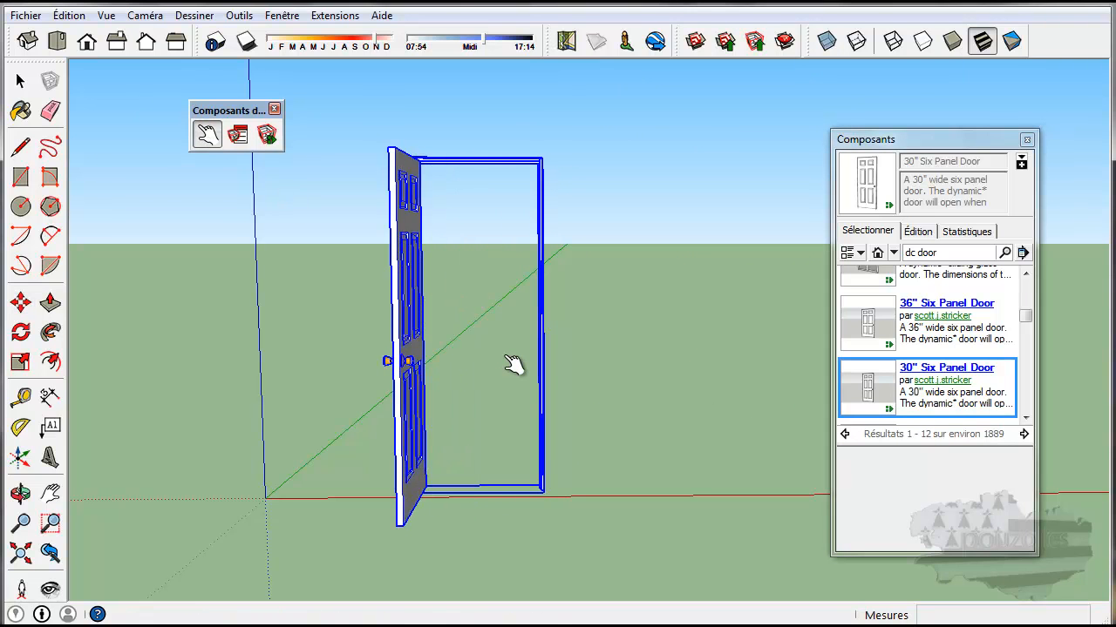
click(416, 415)
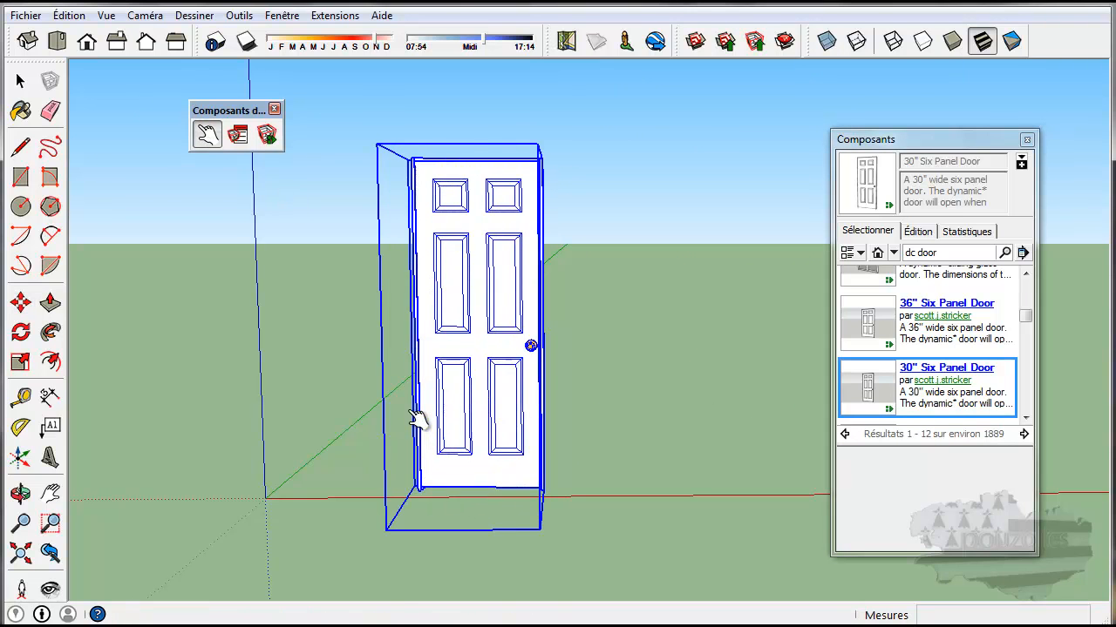
click(239, 135)
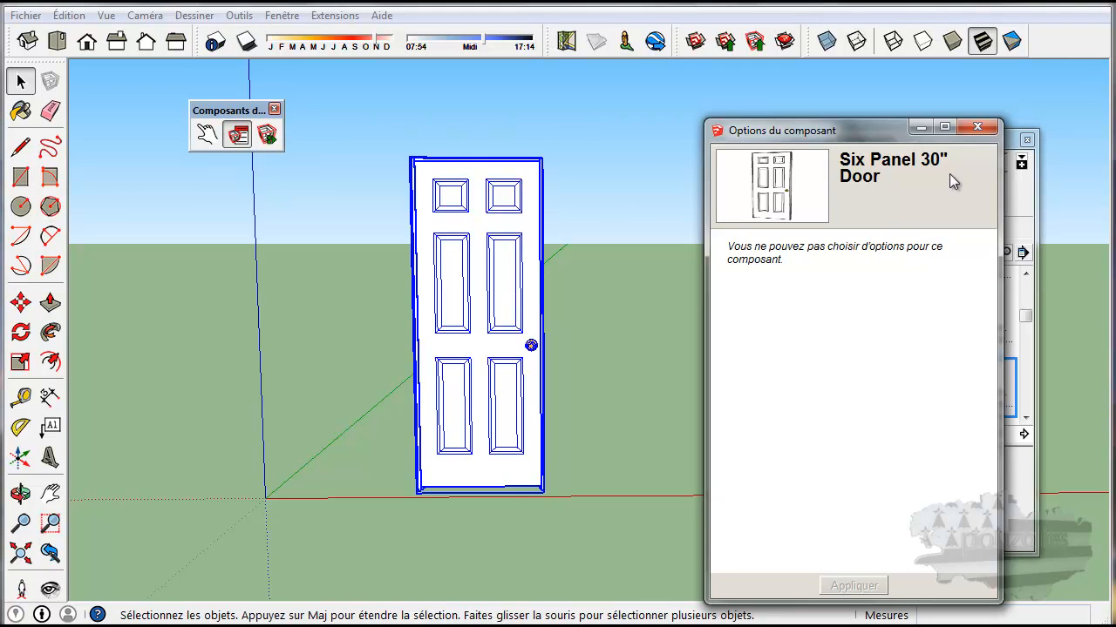
click(982, 126)
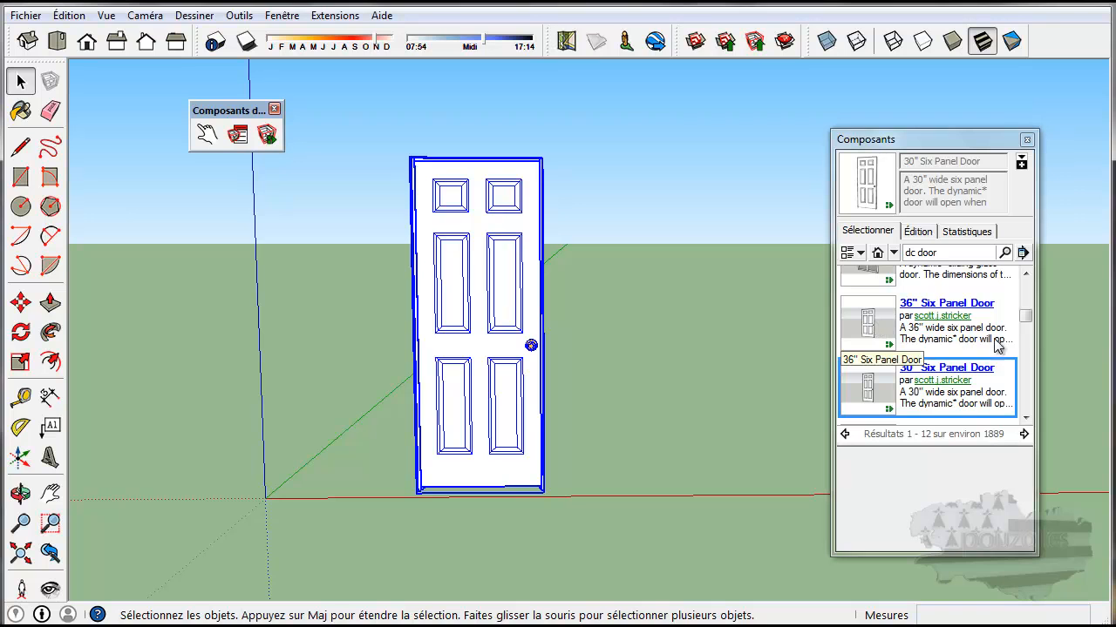
Step: Insert the 16" Three Panel Door beside the 30" door on the red axis and check its component options
scroll(1027, 331, down, 3)
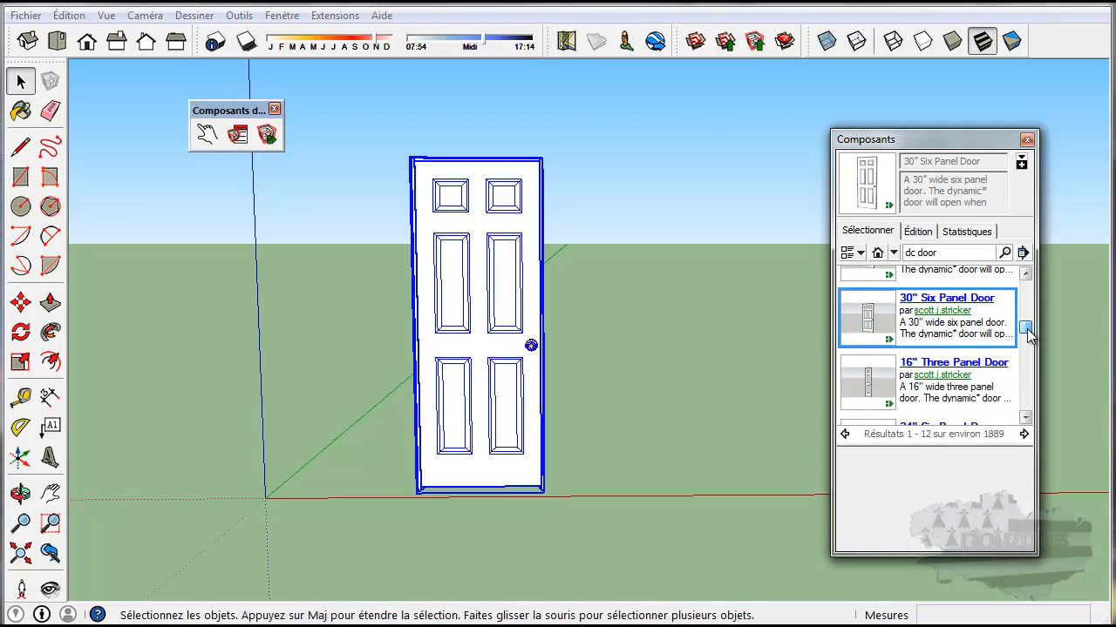
drag(1029, 340, 1030, 345)
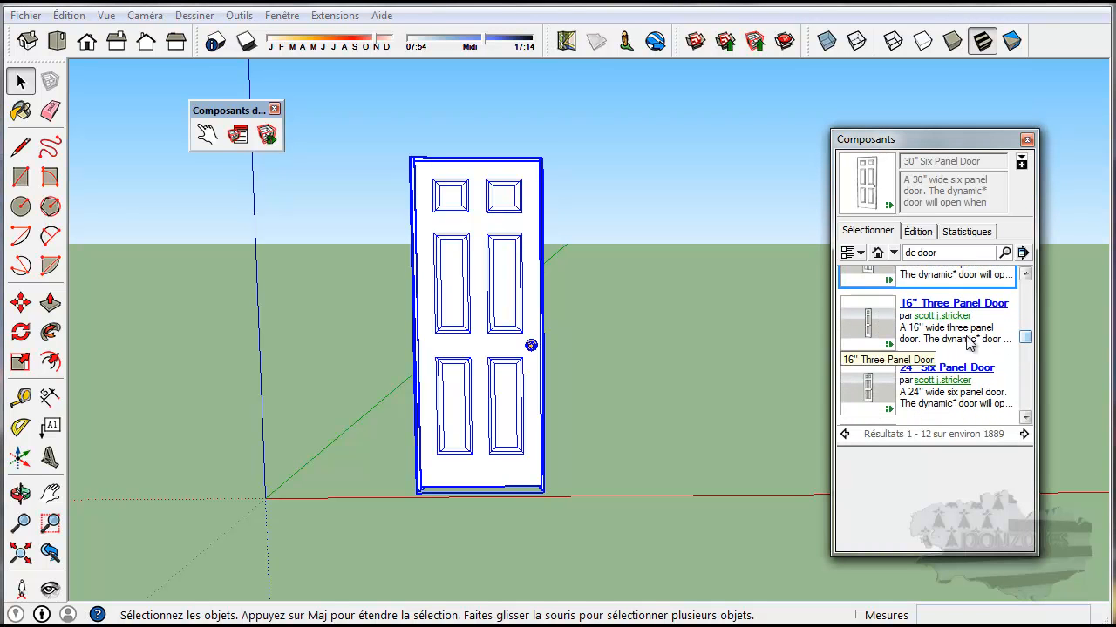
drag(867, 327, 683, 390)
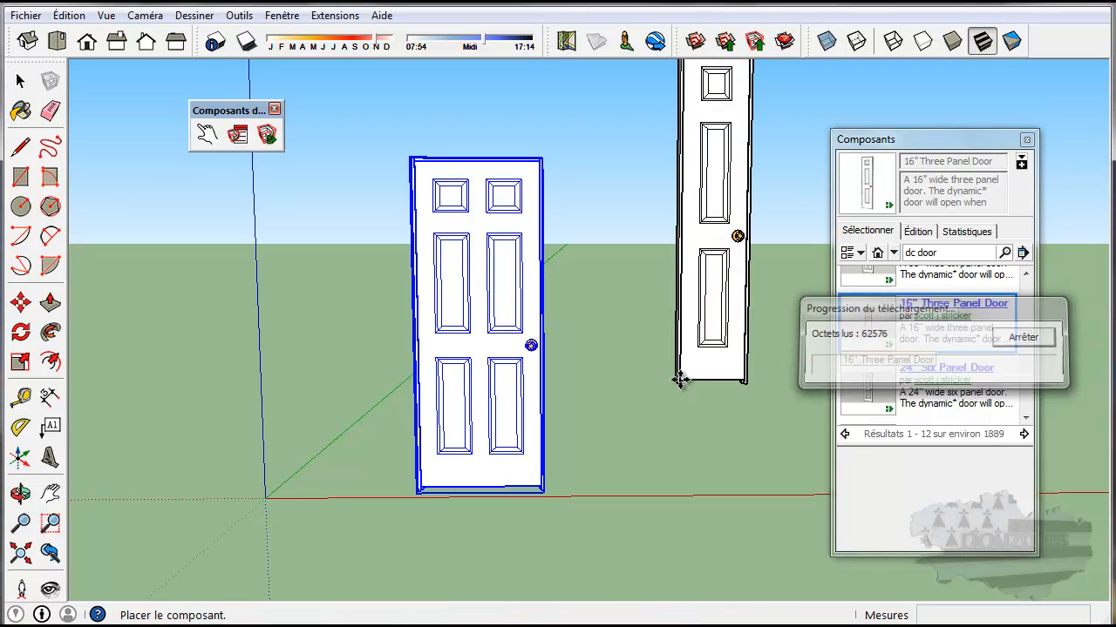
click(635, 495)
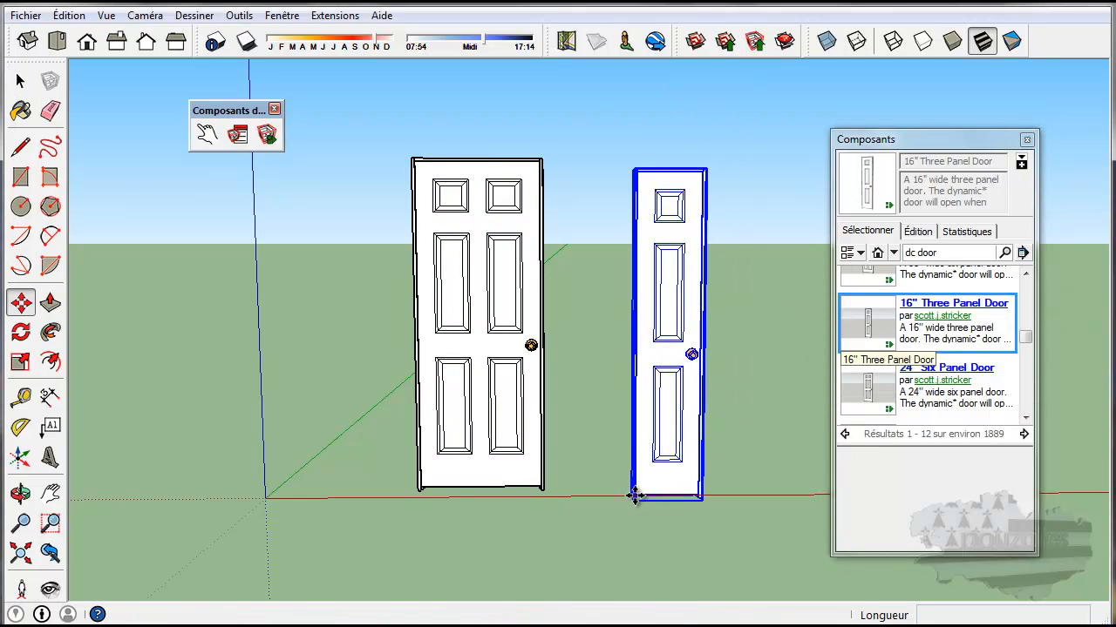
click(241, 139)
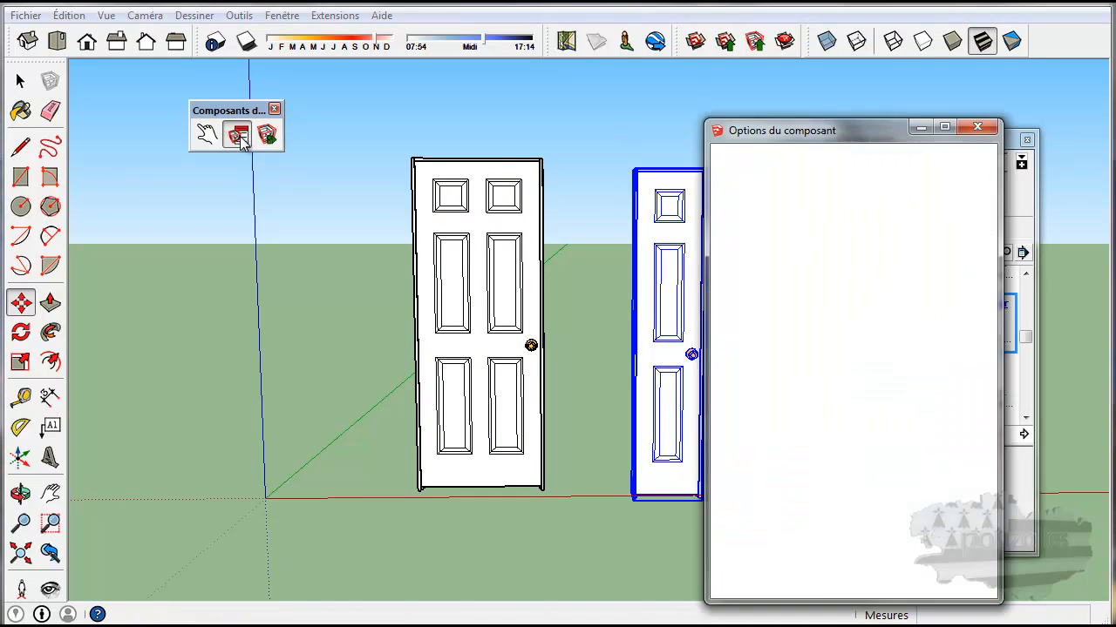
click(977, 127)
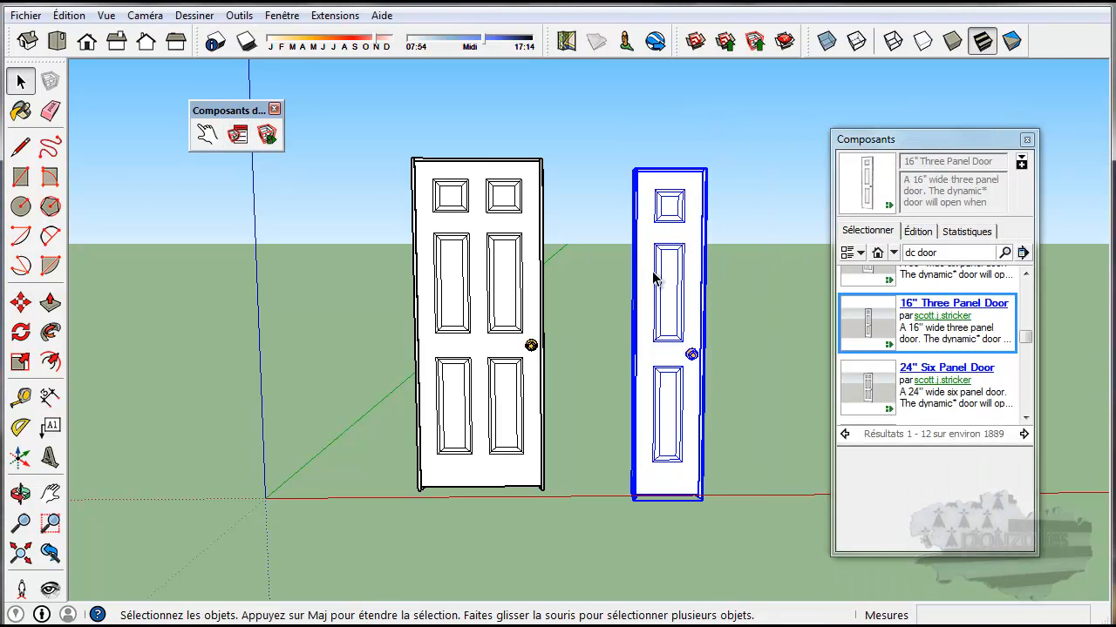
Step: Delete the 16" Three Panel Door and the 30" Six Panel Door from the model
key(Delete)
click(534, 289)
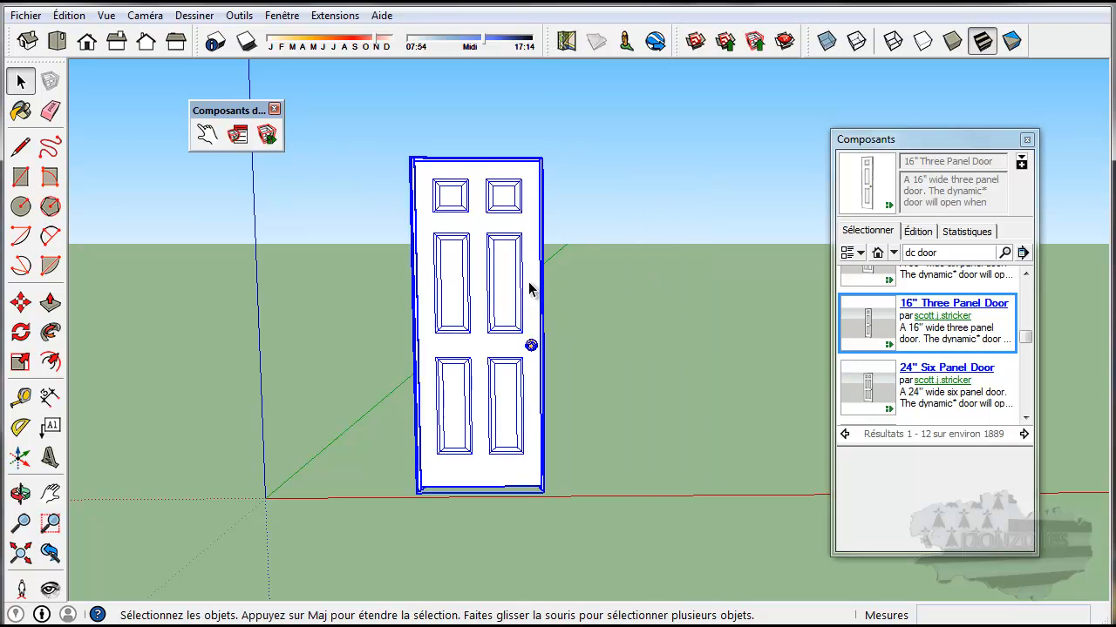
key(Delete)
Step: Insert the Six Panel Single or Double Prehung Door near the red axis and show its component options
drag(1030, 340, 1036, 291)
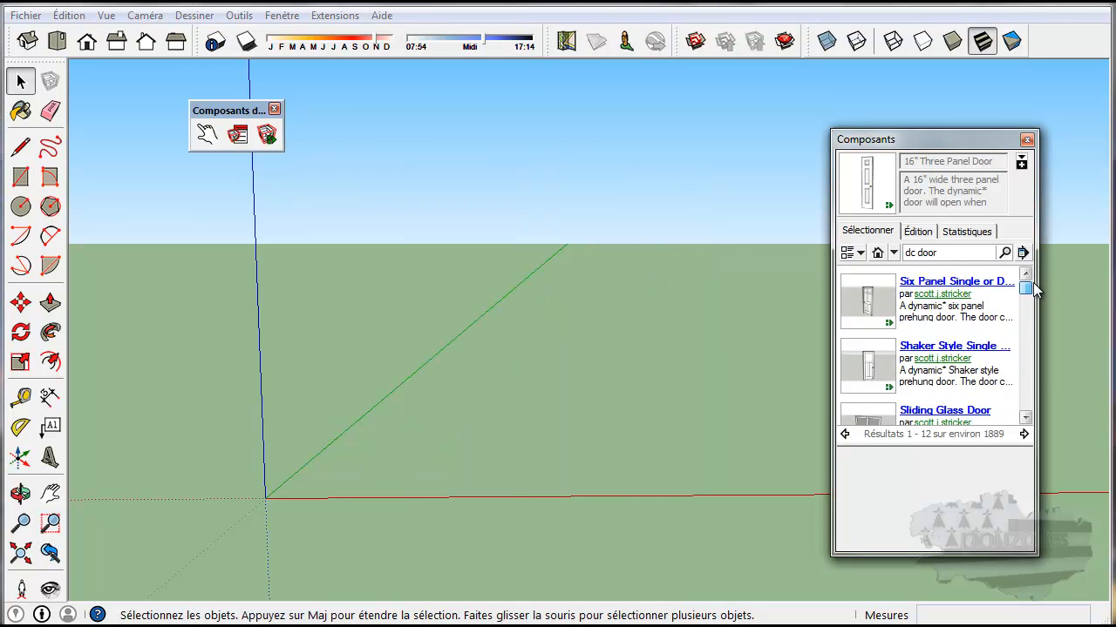
click(872, 301)
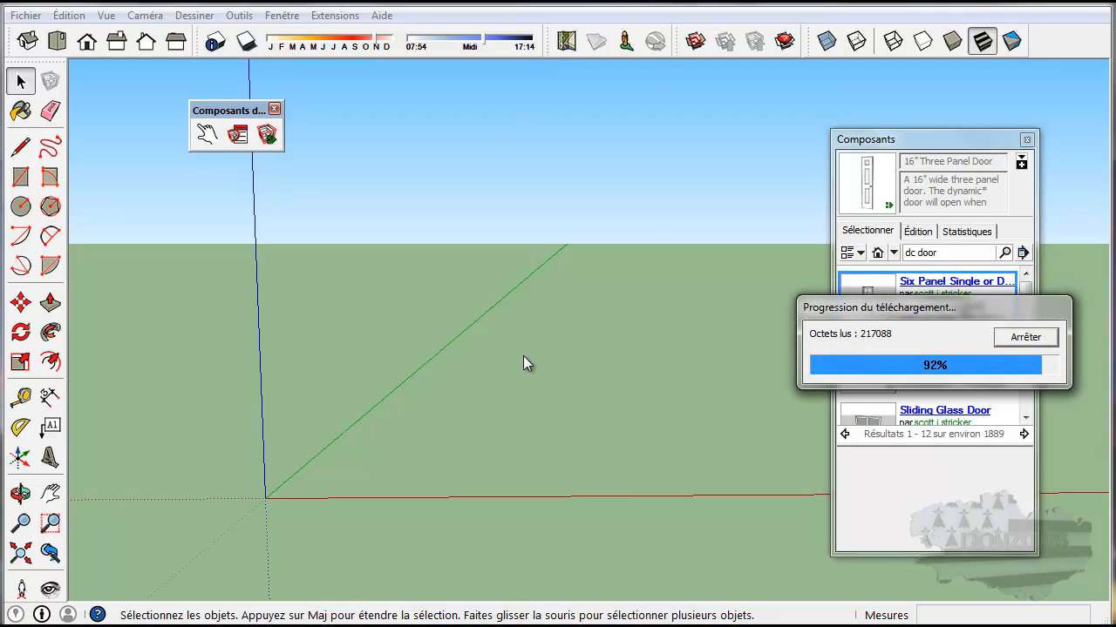
click(386, 487)
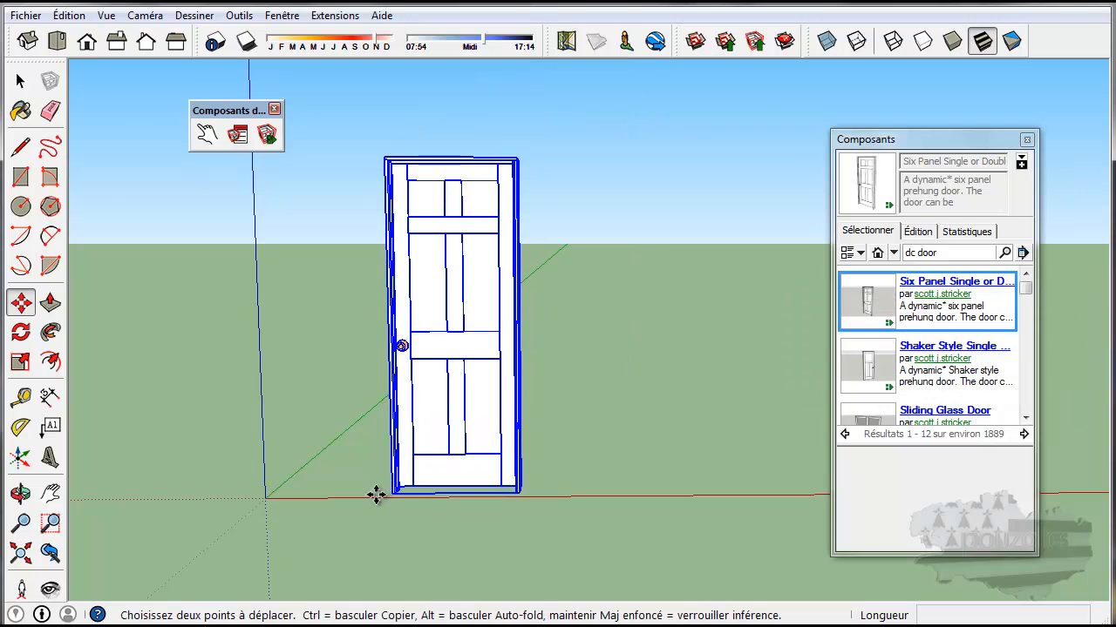
click(238, 133)
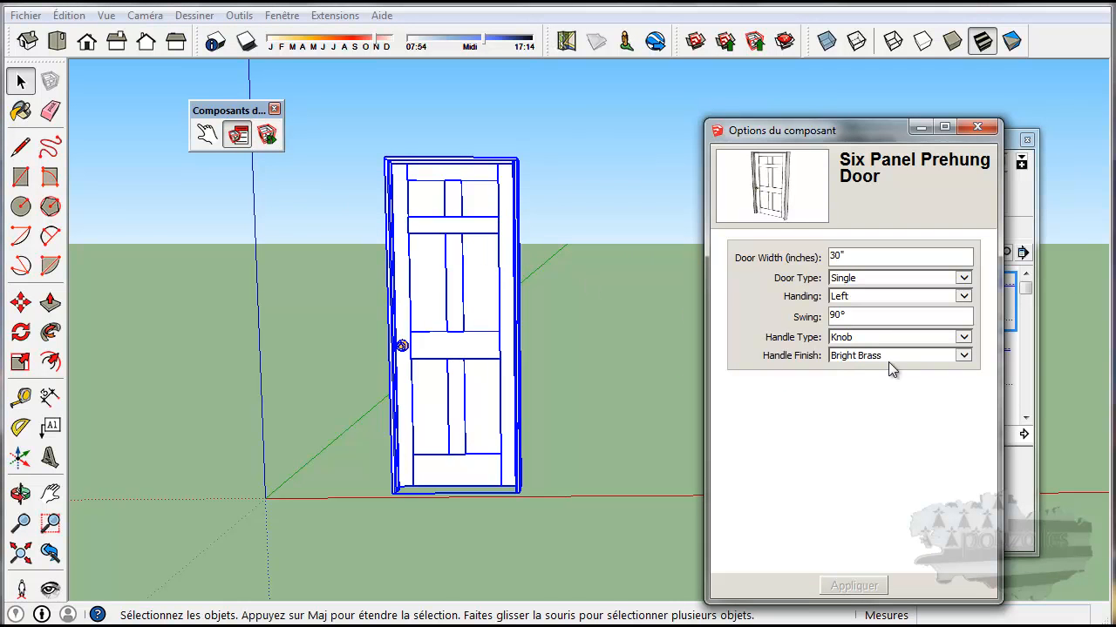
Step: Open and close the prehung door with the Interact tool, viewing it from an angle
click(206, 133)
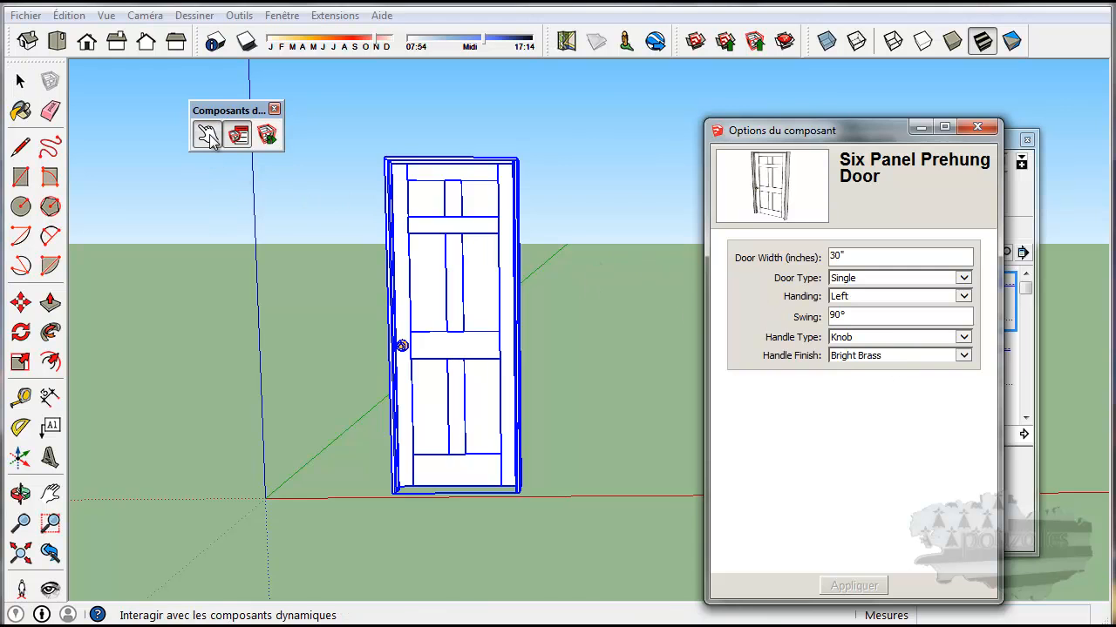
click(455, 372)
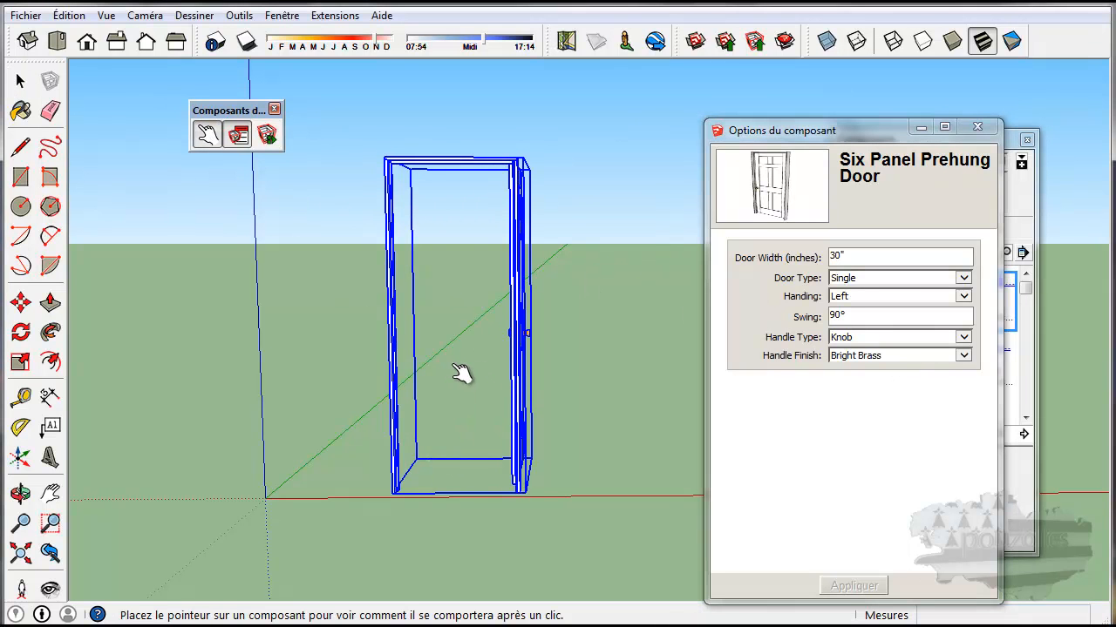
key(o)
middle_drag(592, 391, 508, 406)
click(551, 337)
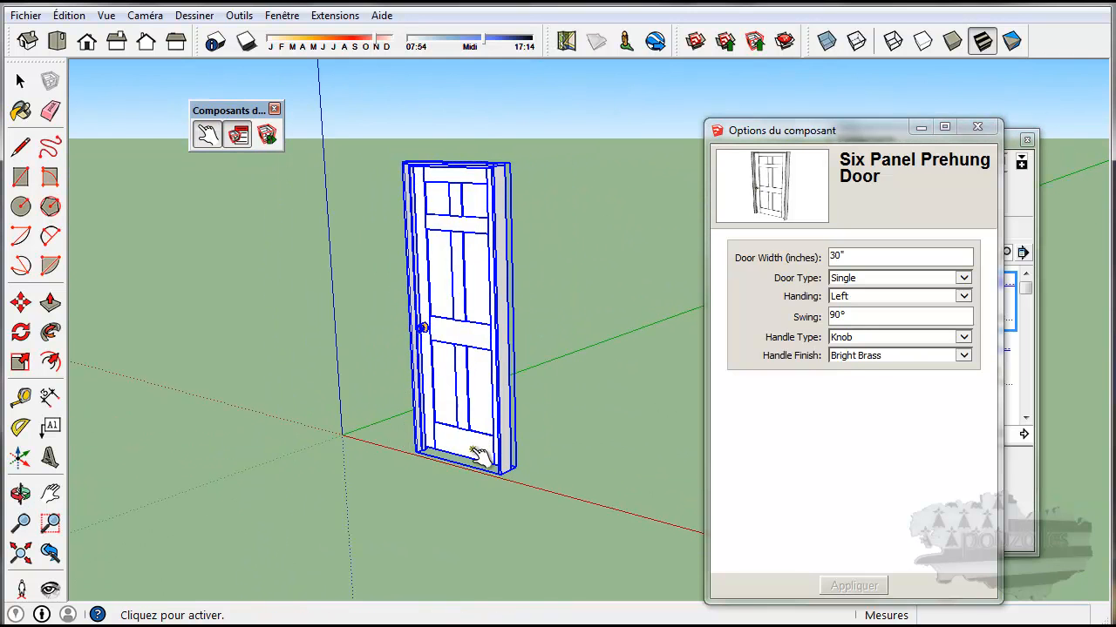
scroll(443, 364, up, 4)
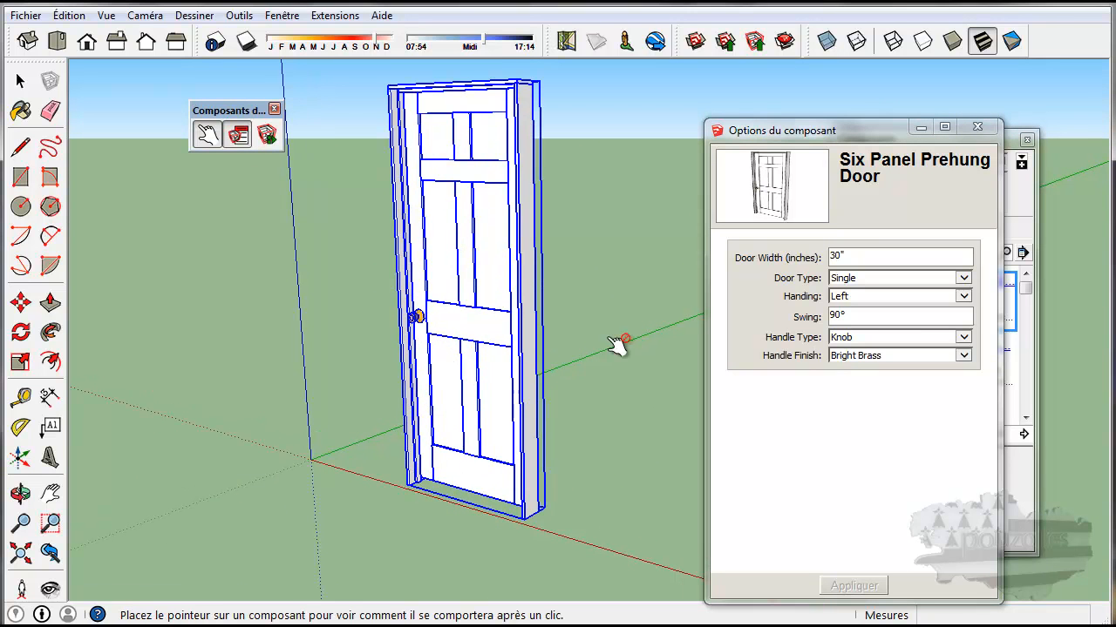
Step: Set the Six Panel Prehung Door's Door Type to Double and apply it
click(862, 254)
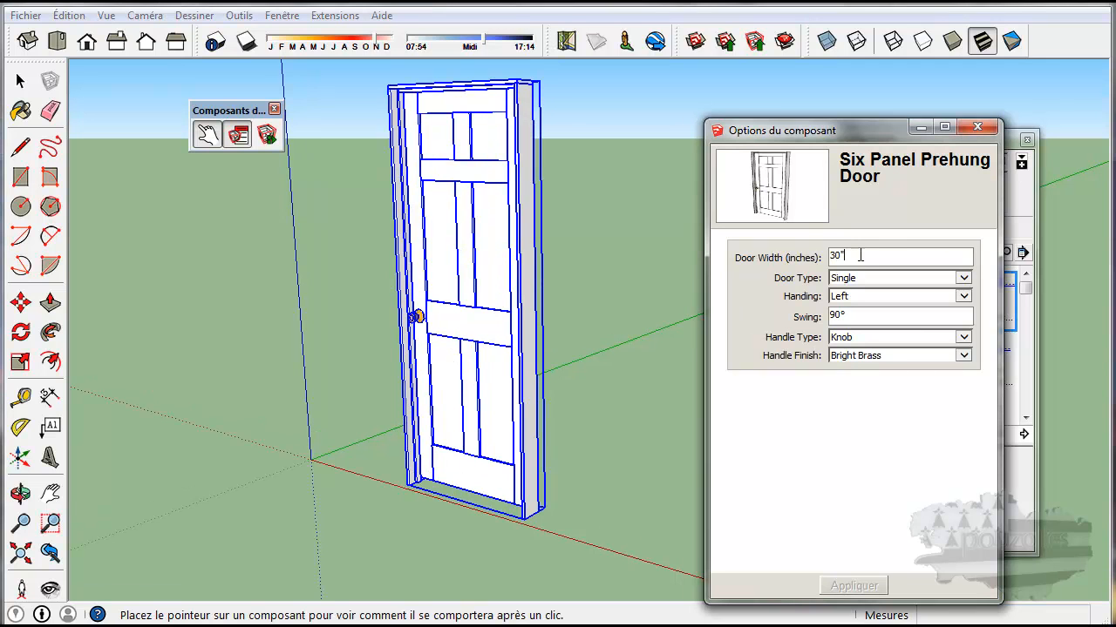
click(964, 279)
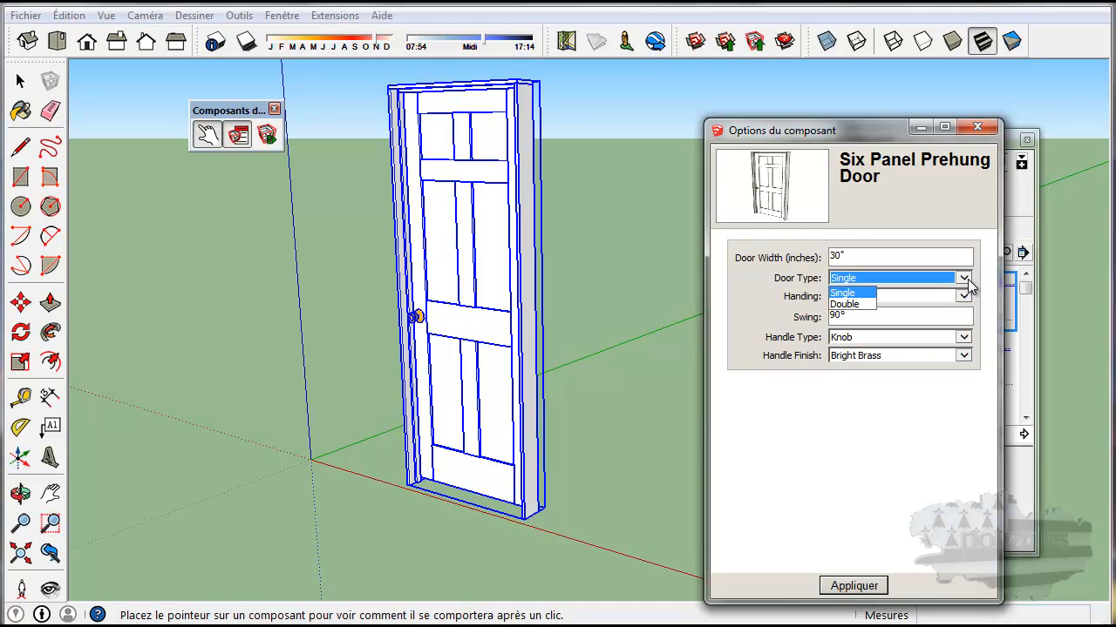
click(856, 304)
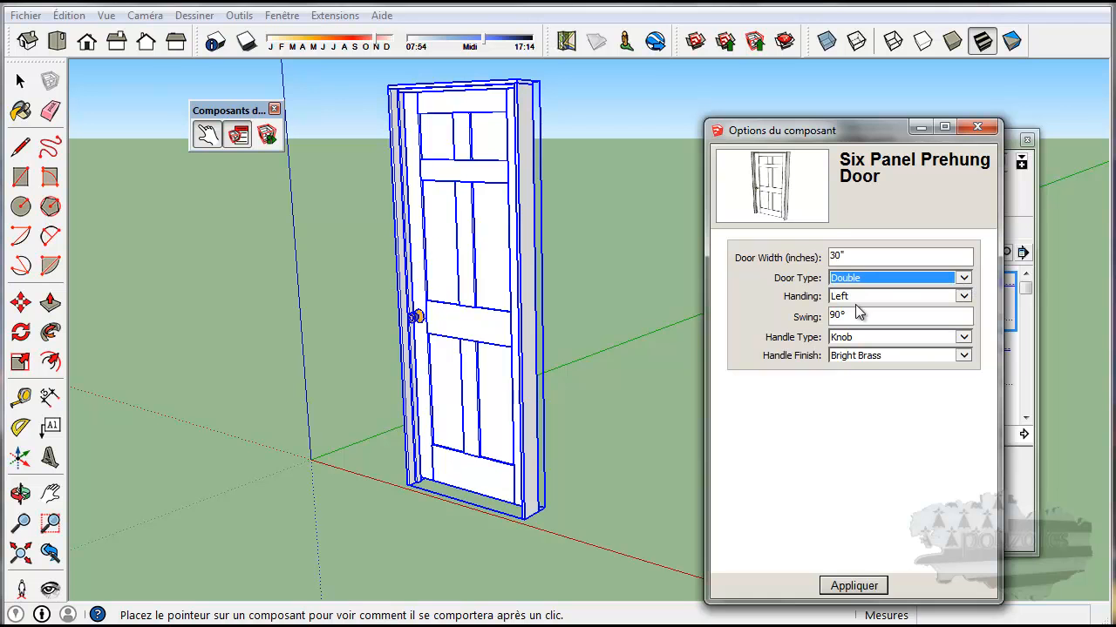
click(847, 587)
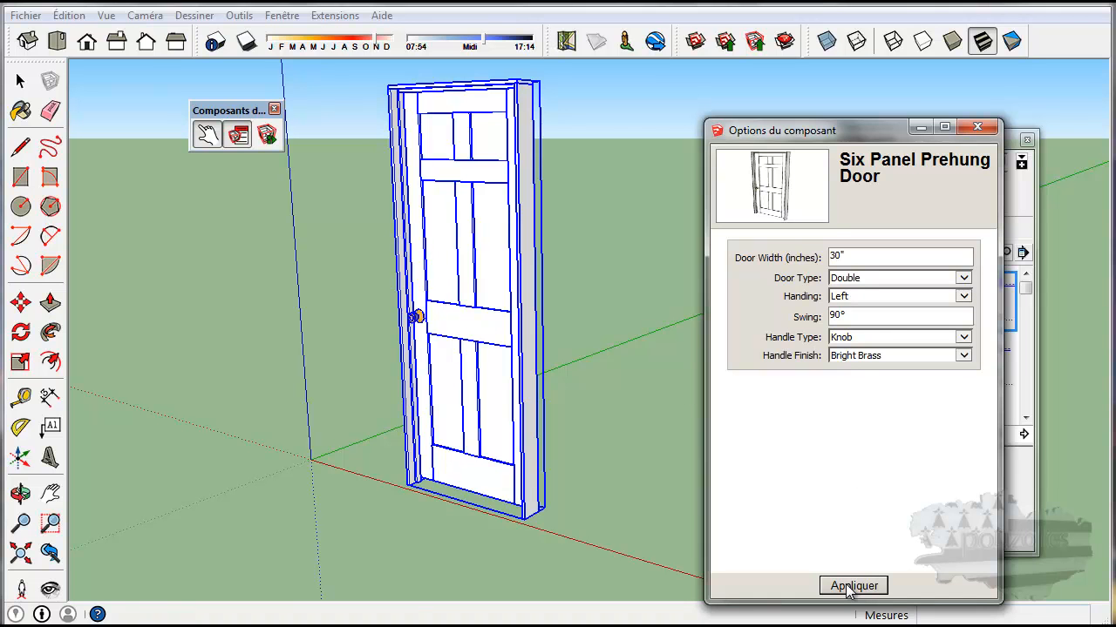
Step: Open and close both leaves of the double door with the Interact tool, viewing it from an angle
middle_drag(553, 527, 525, 448)
click(475, 389)
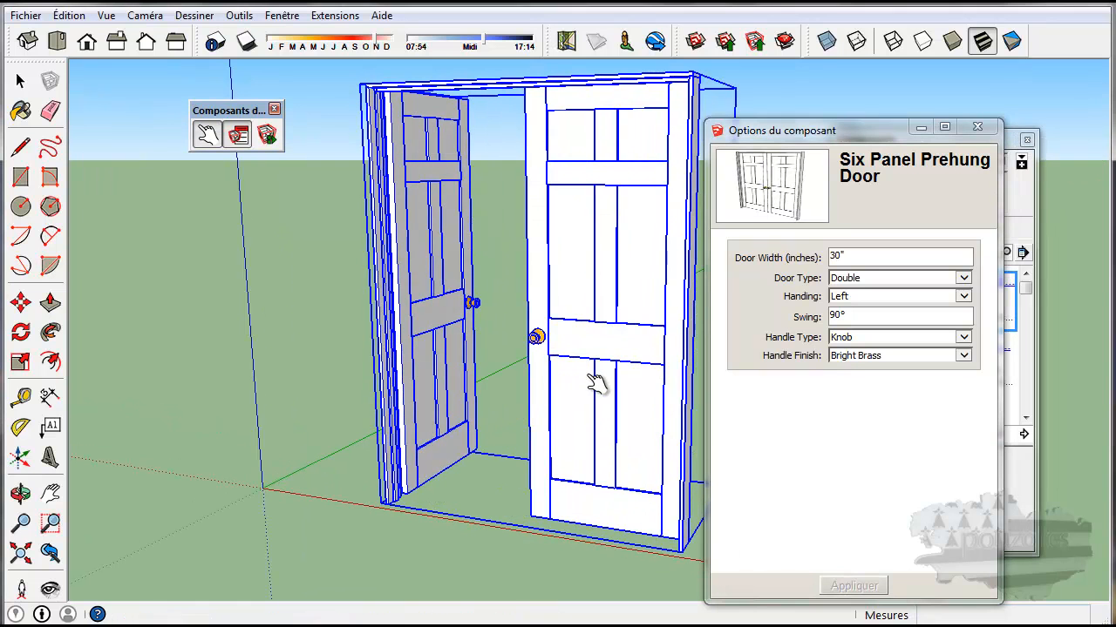
click(595, 384)
click(479, 378)
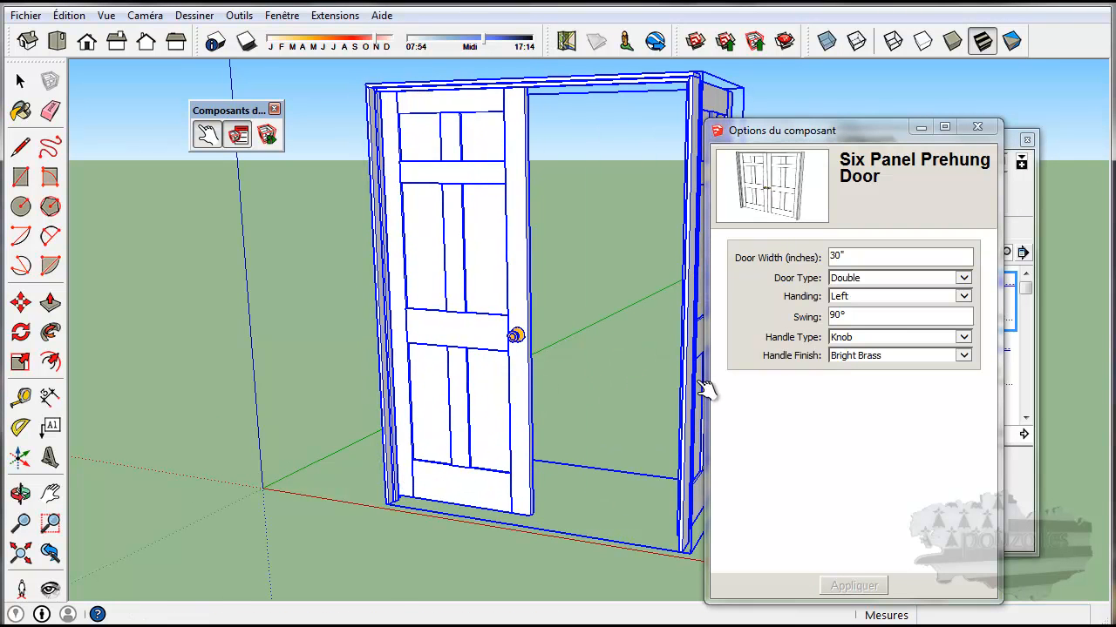
click(704, 390)
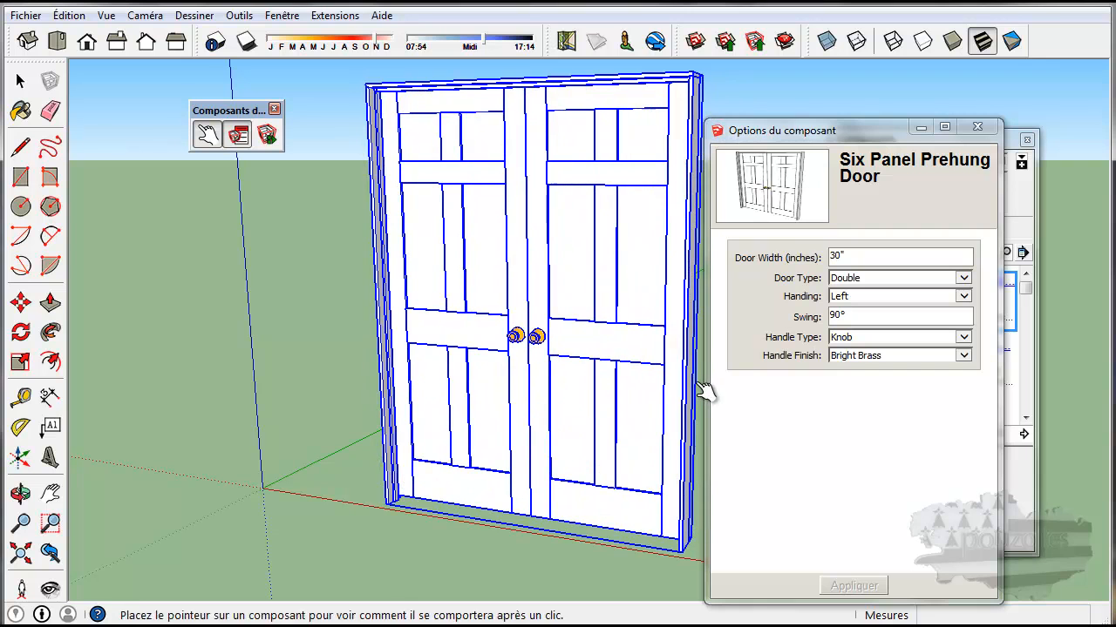
Step: Set the double door's Handle Finish to Antique Brass, then open and close the right leaf to check the knobs
click(904, 357)
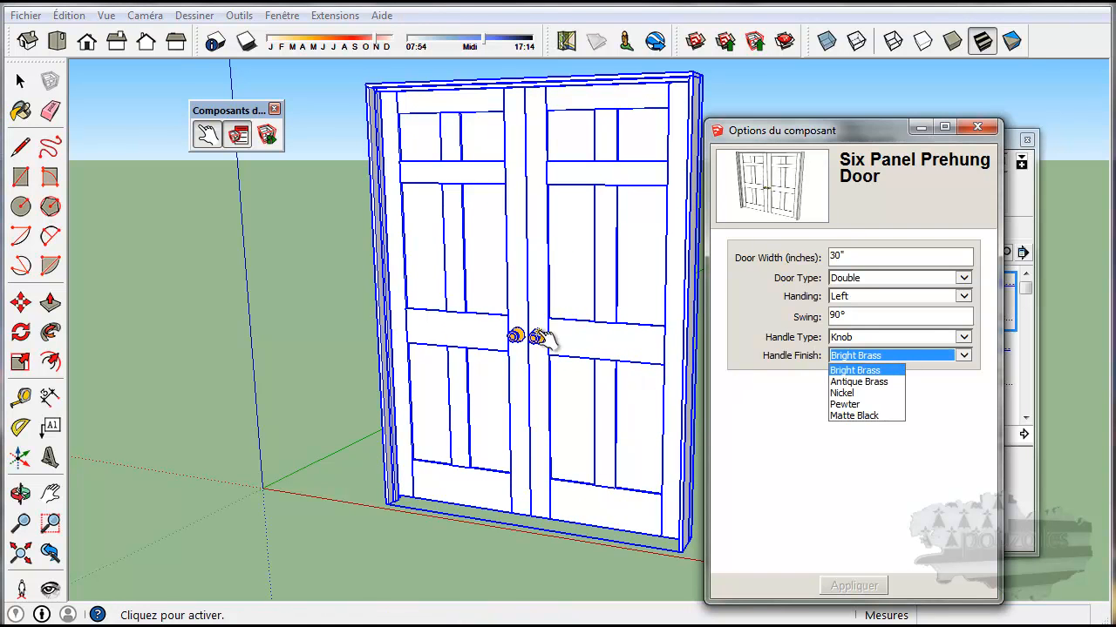
click(855, 383)
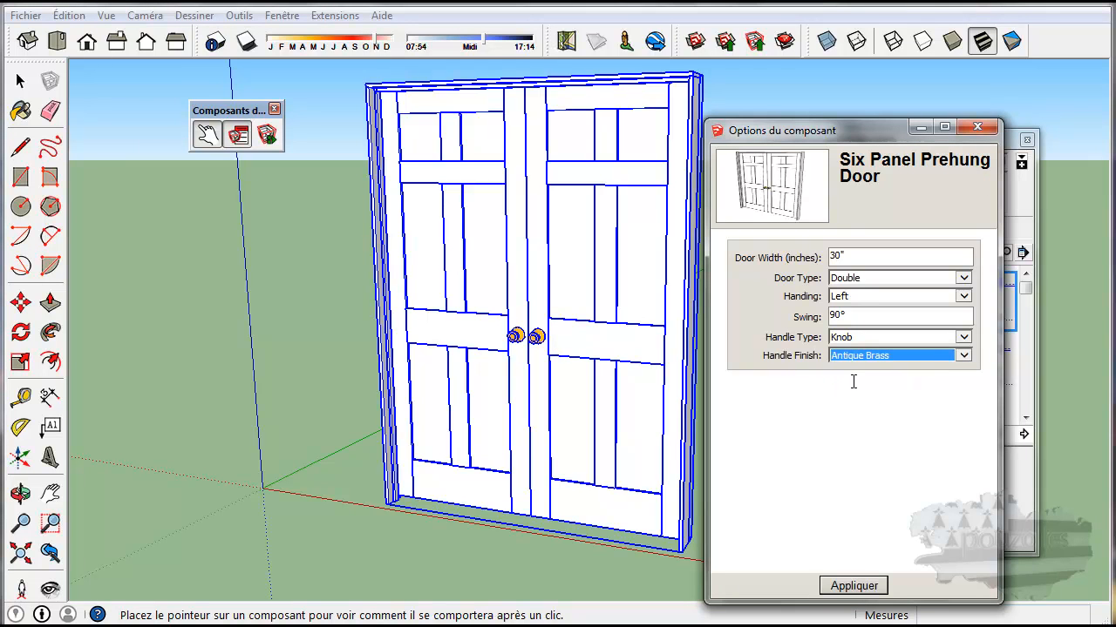
click(851, 588)
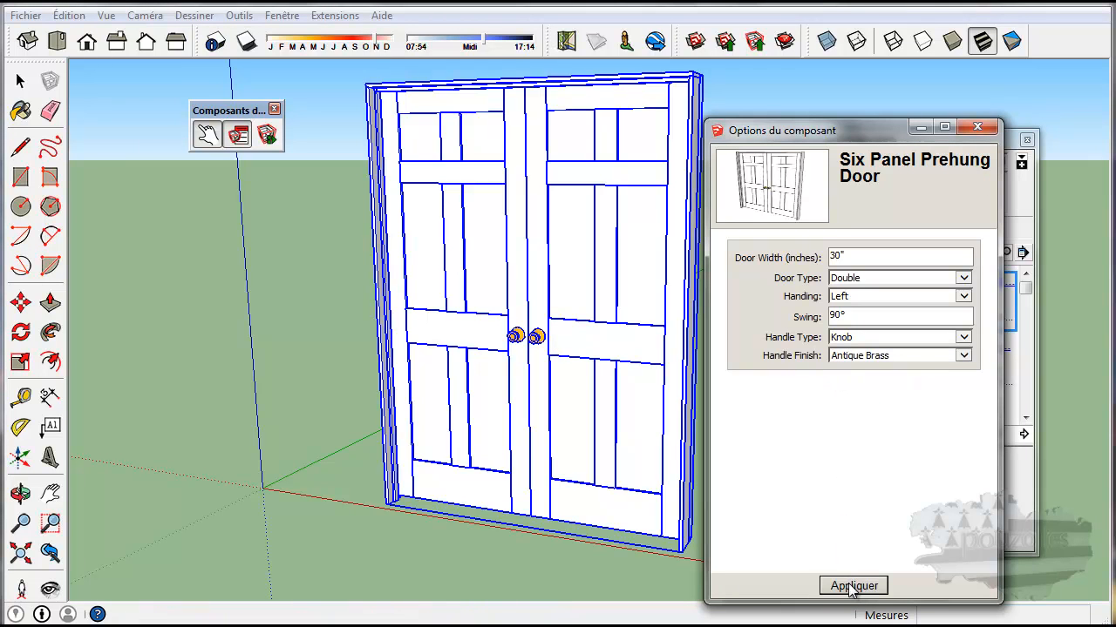
click(542, 336)
scroll(544, 337, up, 3)
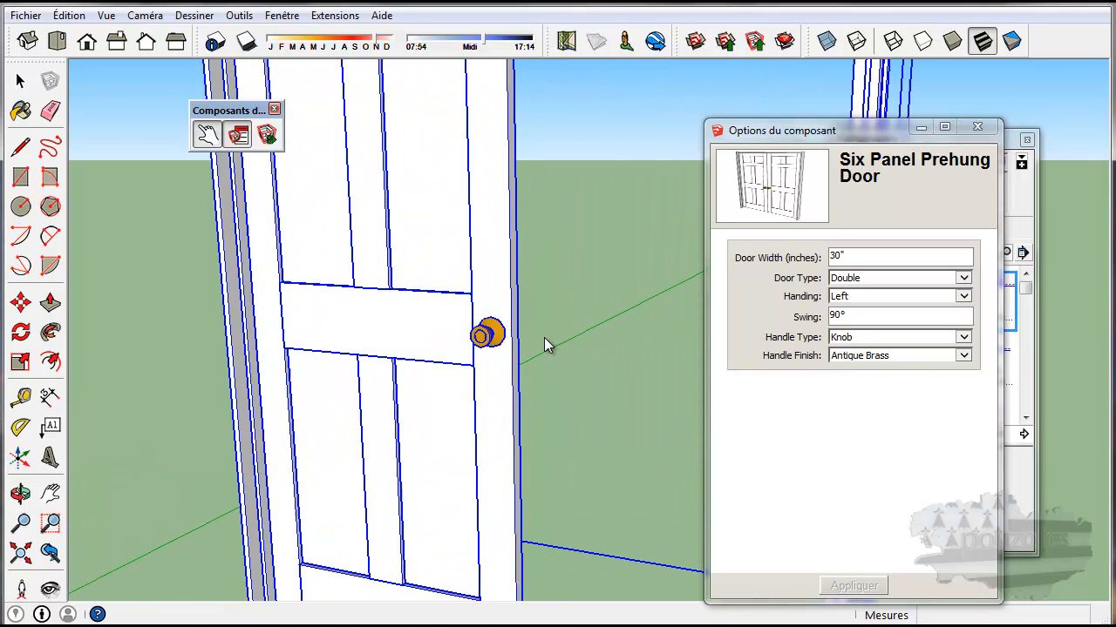
click(859, 101)
Step: Set the double door's Handle Finish to Nickel and its Handle Type to Lever, applying both changes
click(925, 359)
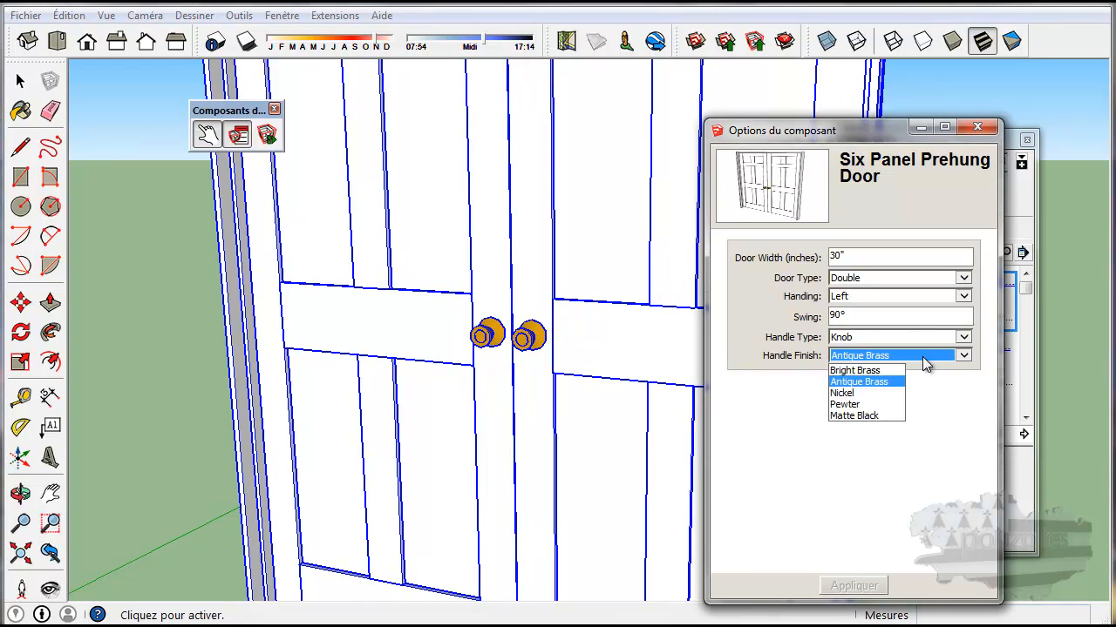
click(877, 393)
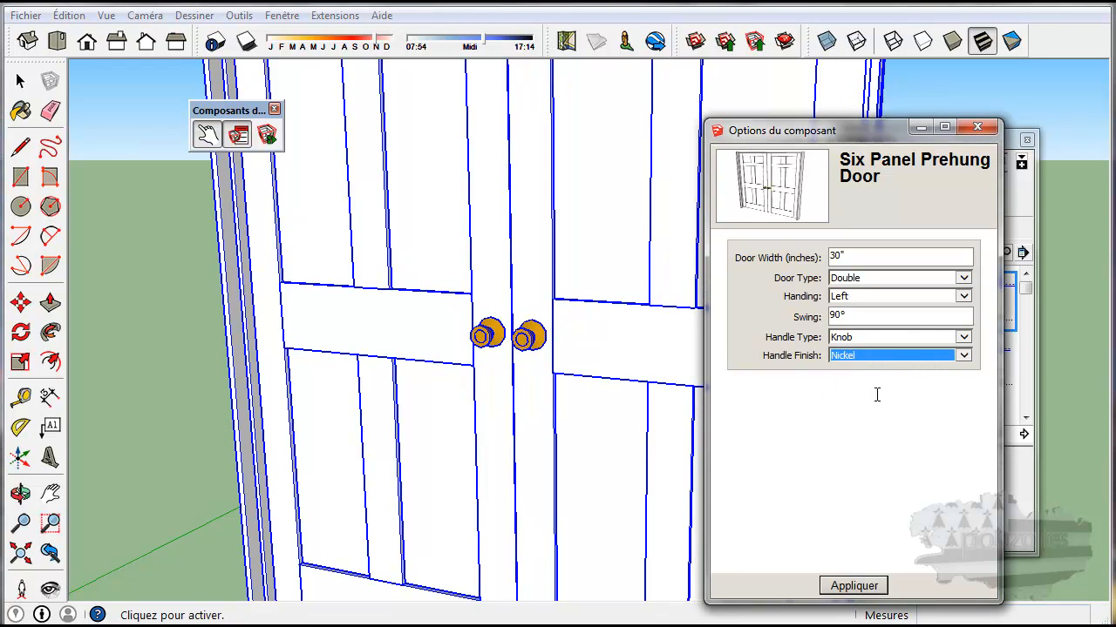
click(850, 590)
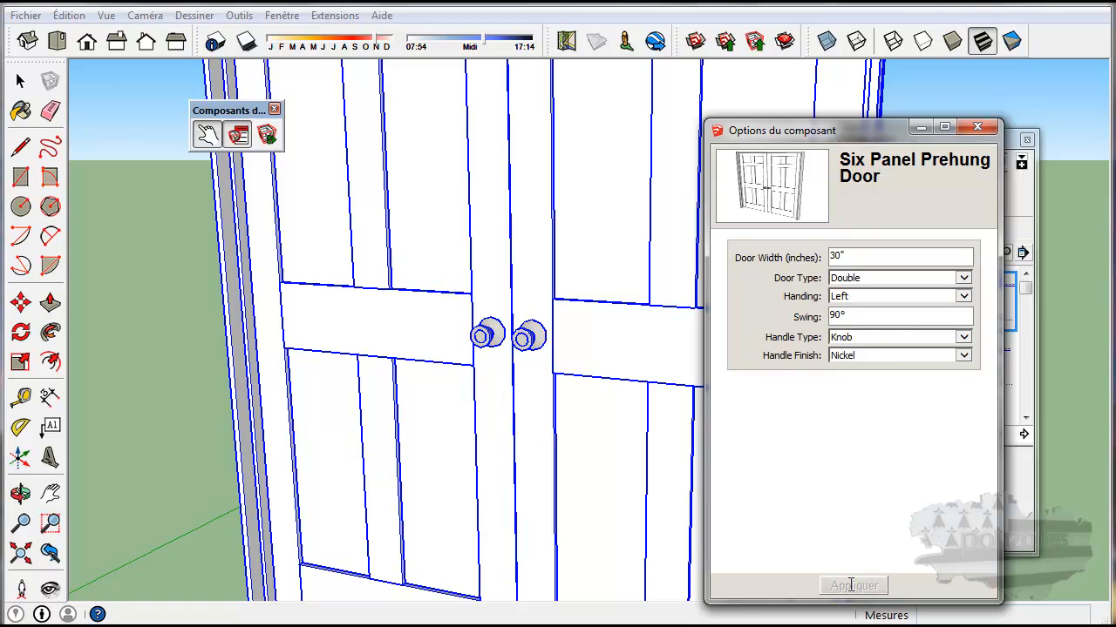
click(886, 339)
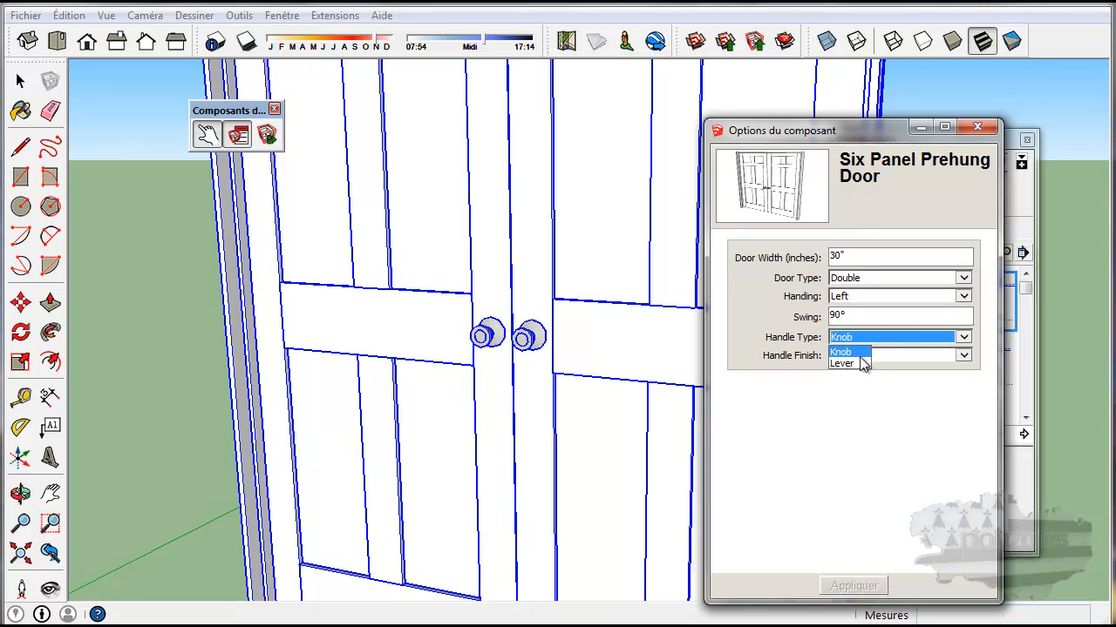
click(854, 363)
click(850, 588)
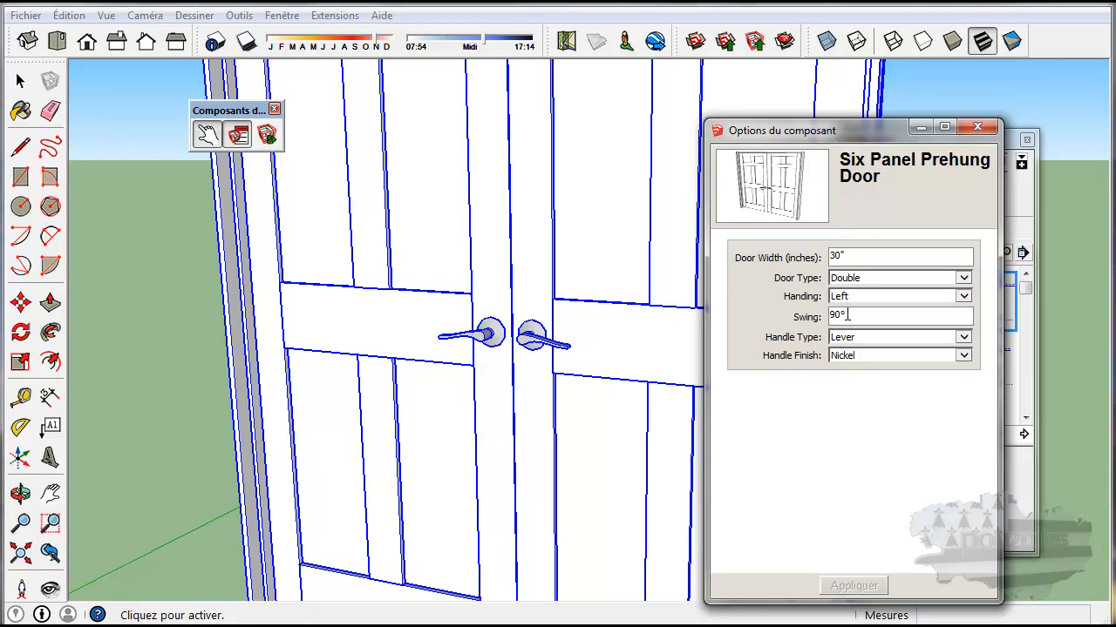
Step: Open both leaves of the lever-handled double door with Interact to check the 90° swing, then close them
click(630, 324)
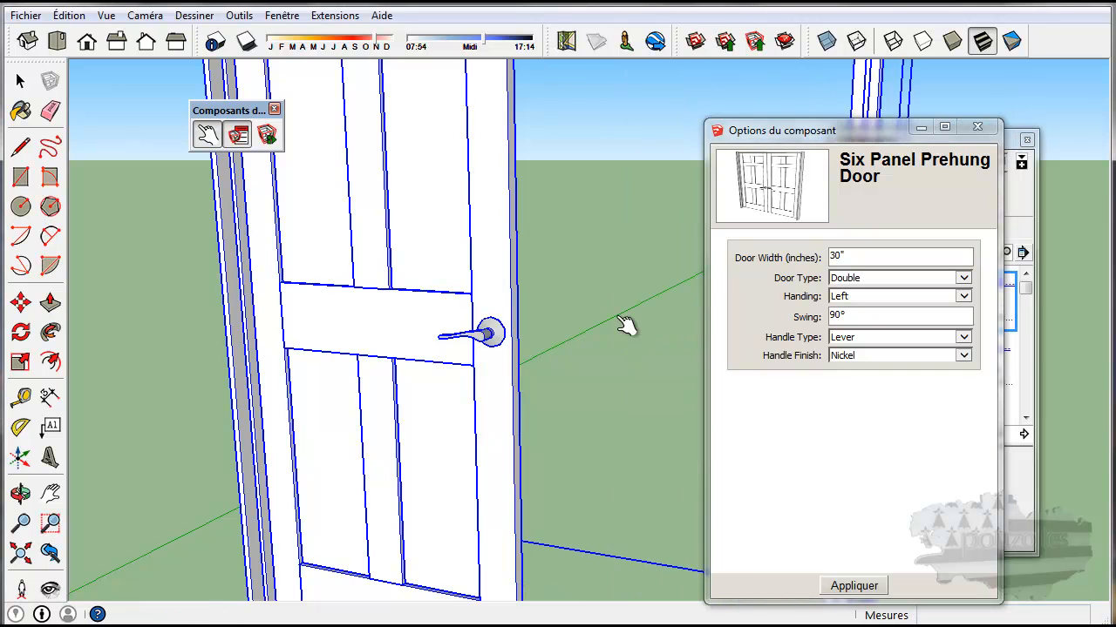
click(436, 277)
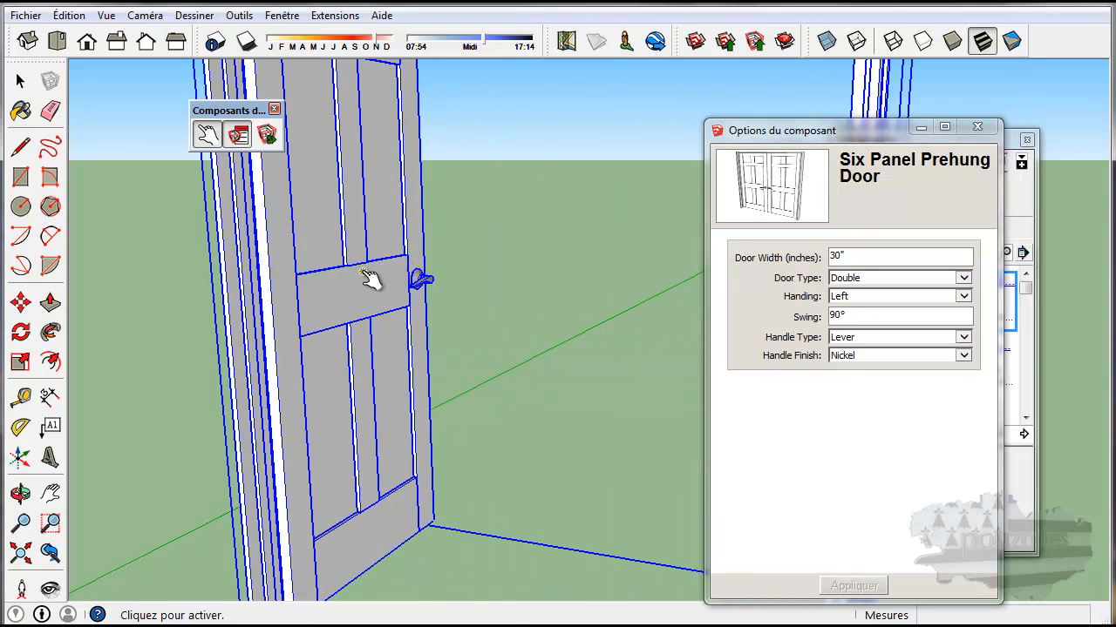
click(864, 95)
Step: Set the double door's Swing to 45° and test the opening angle of both leaves with Interact
drag(857, 316, 820, 315)
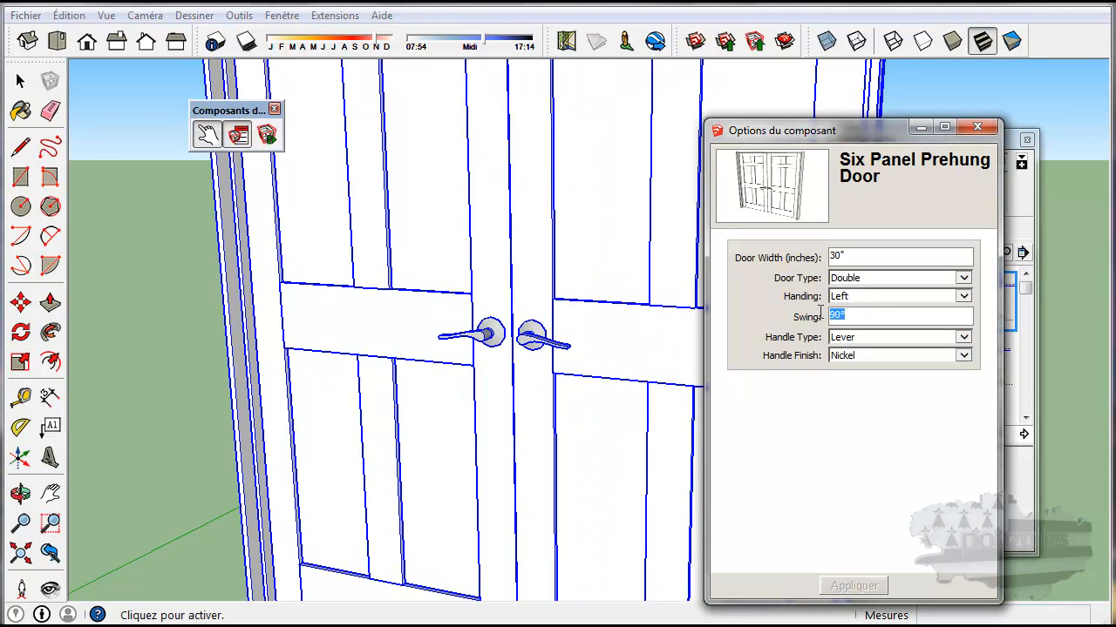
text(45)
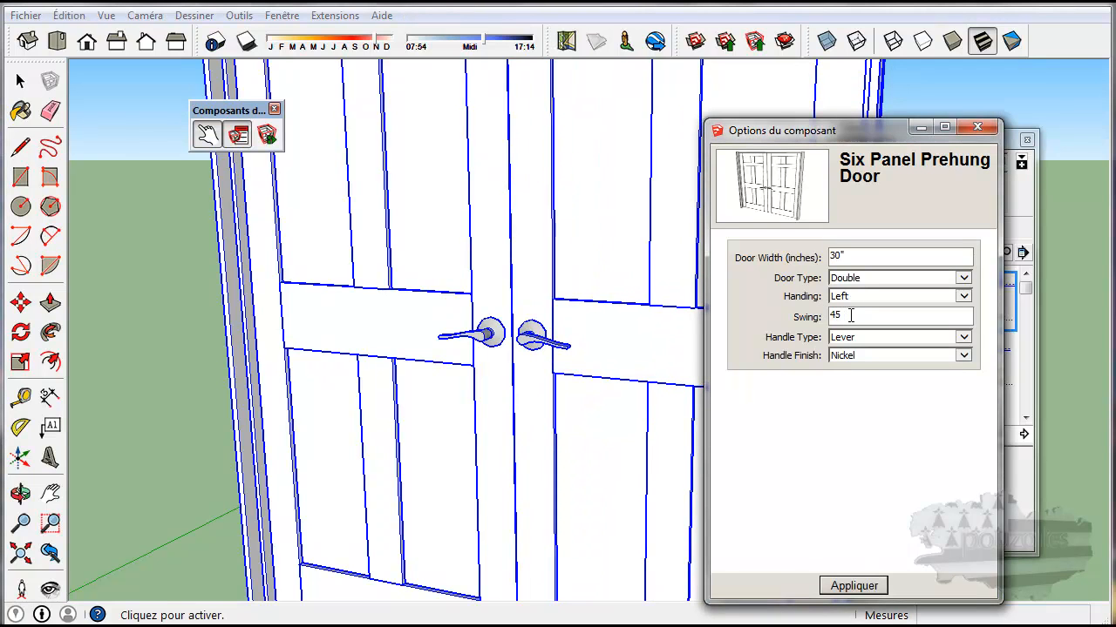
click(852, 583)
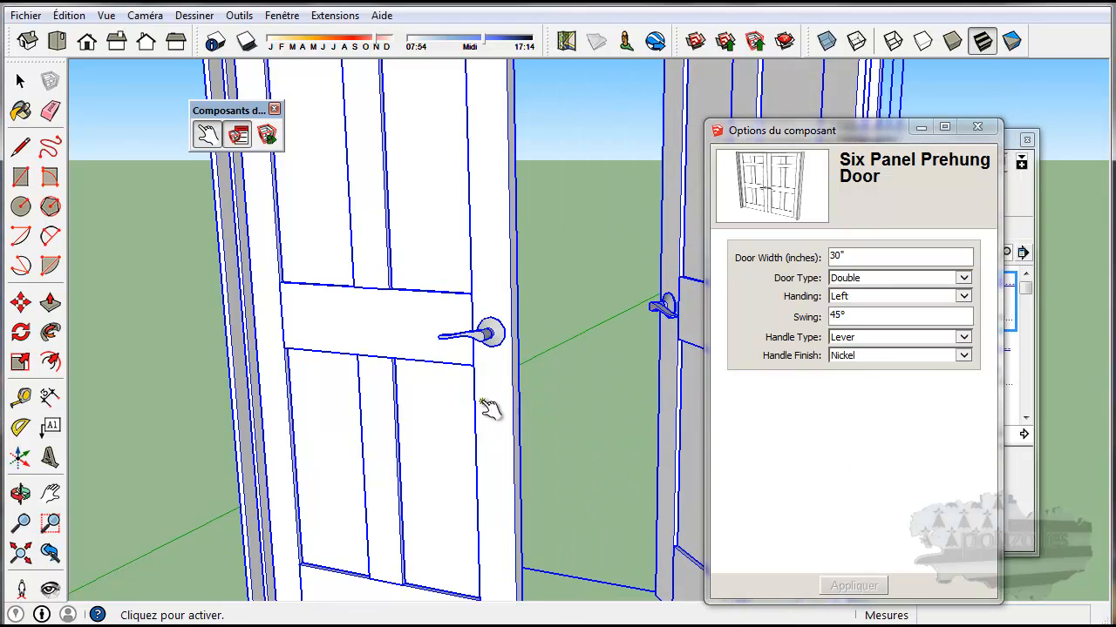
click(466, 422)
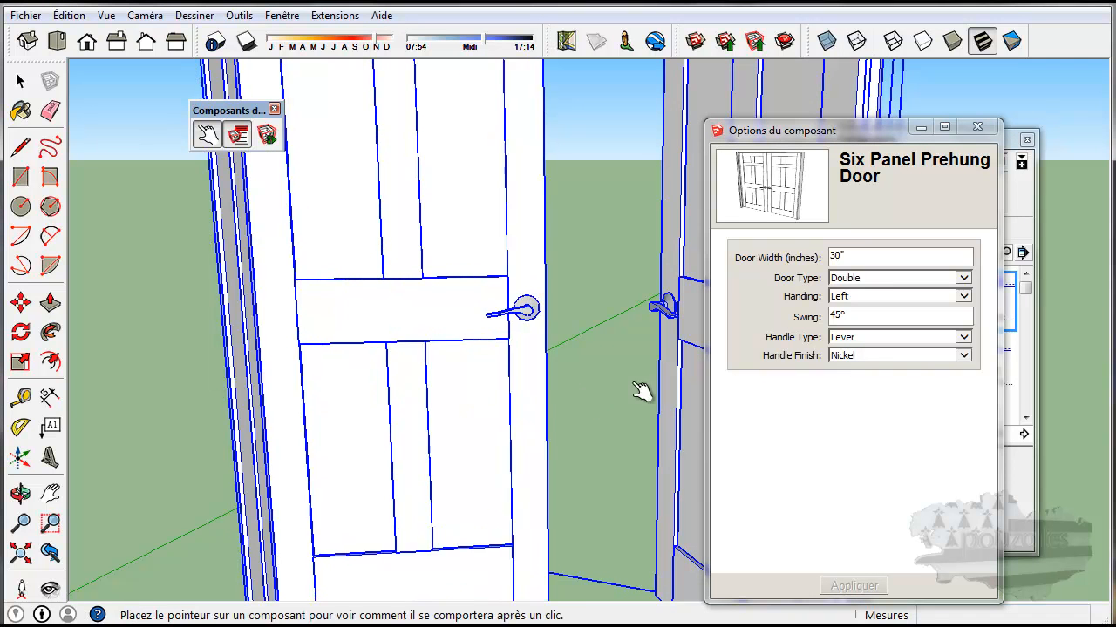
click(677, 383)
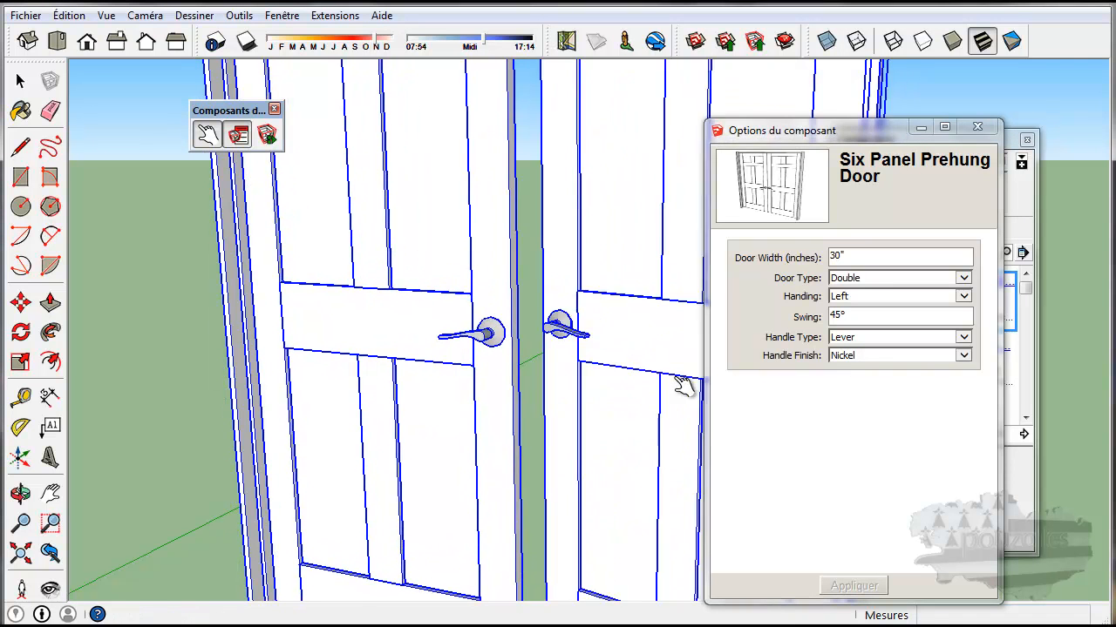
Step: Set the double door's Handing to Right, then open and close the right leaf with Interact
click(907, 295)
click(851, 319)
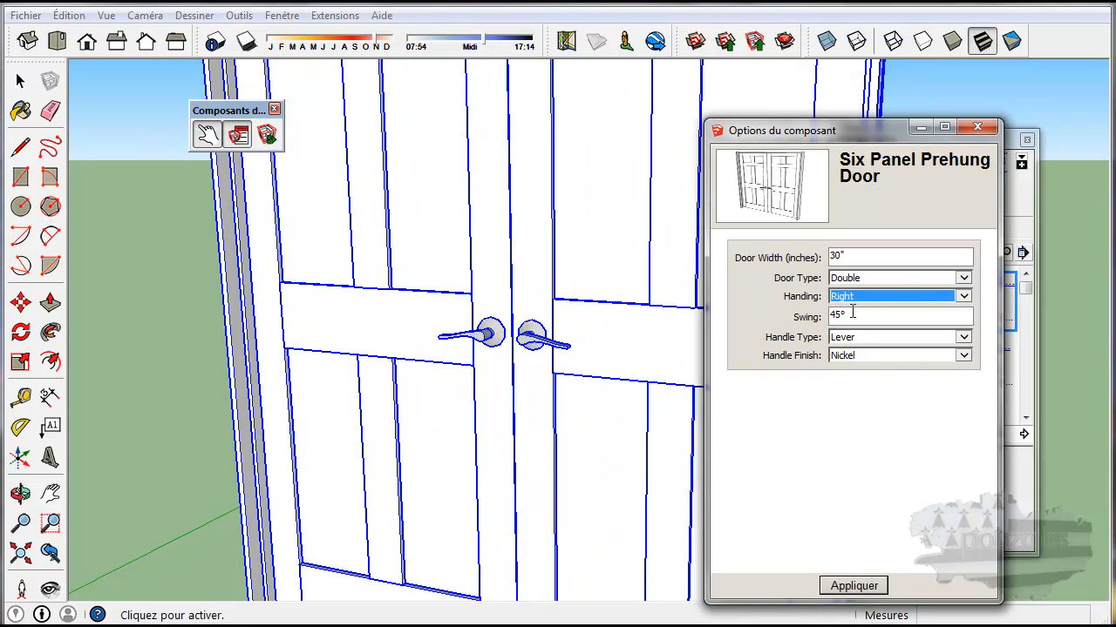
click(849, 585)
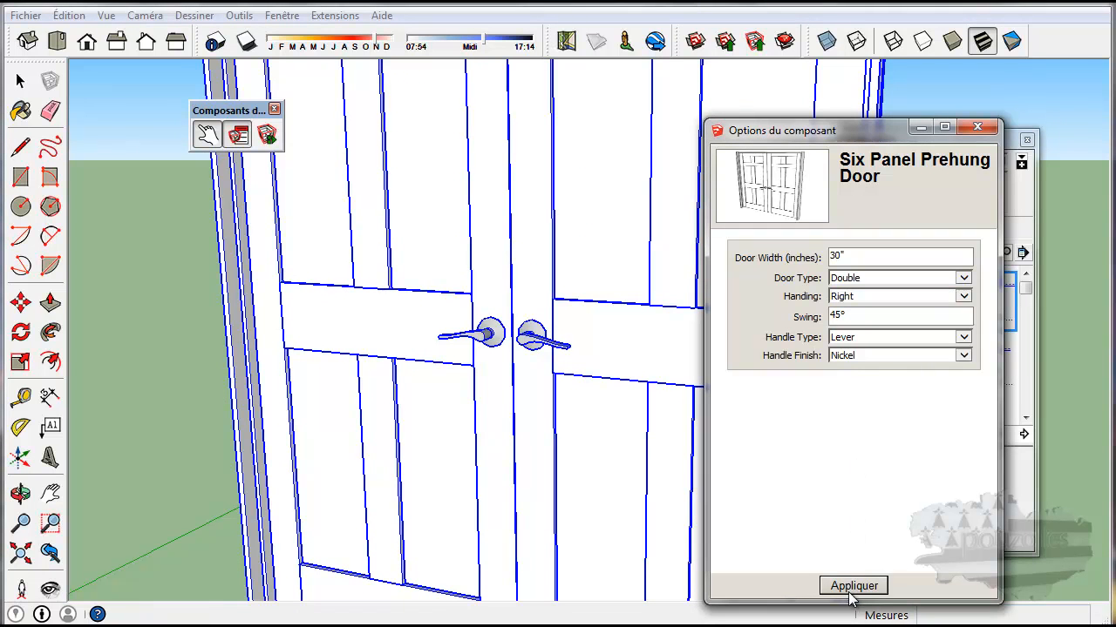
click(548, 399)
scroll(549, 400, down, 4)
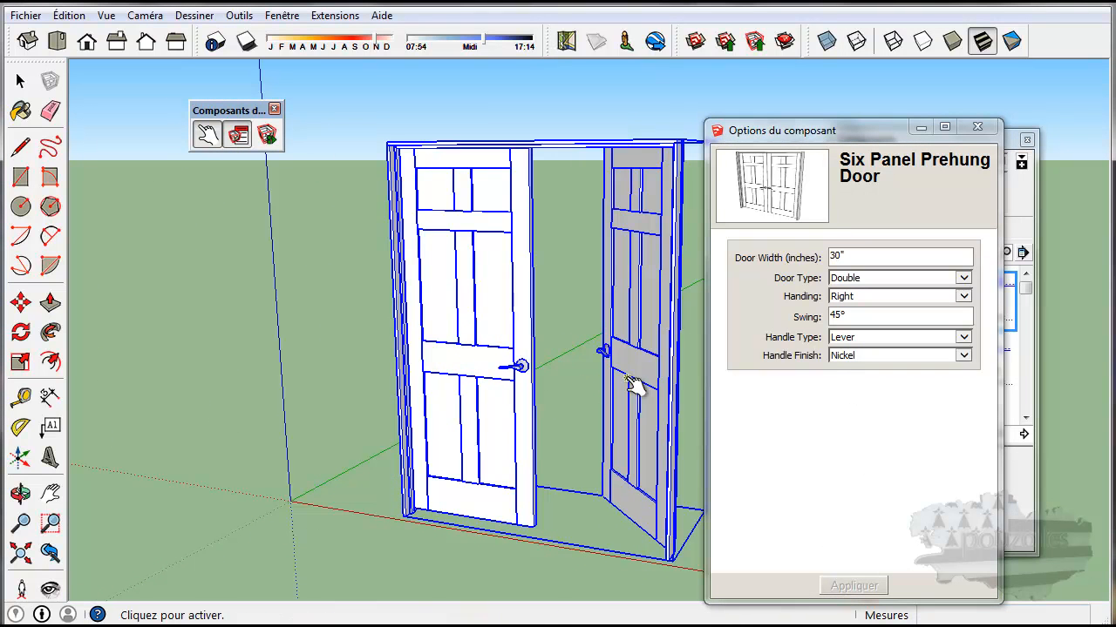
click(632, 384)
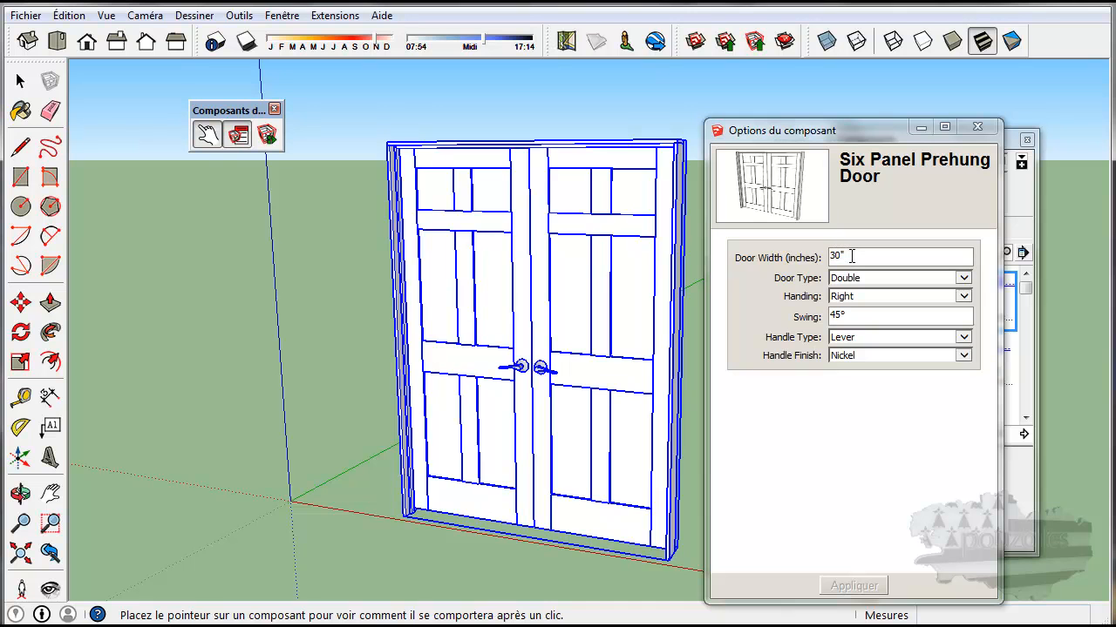
Step: Open the double door component for editing, down to its nested left leaf
scroll(851, 255, up, 2)
scroll(851, 256, down, 2)
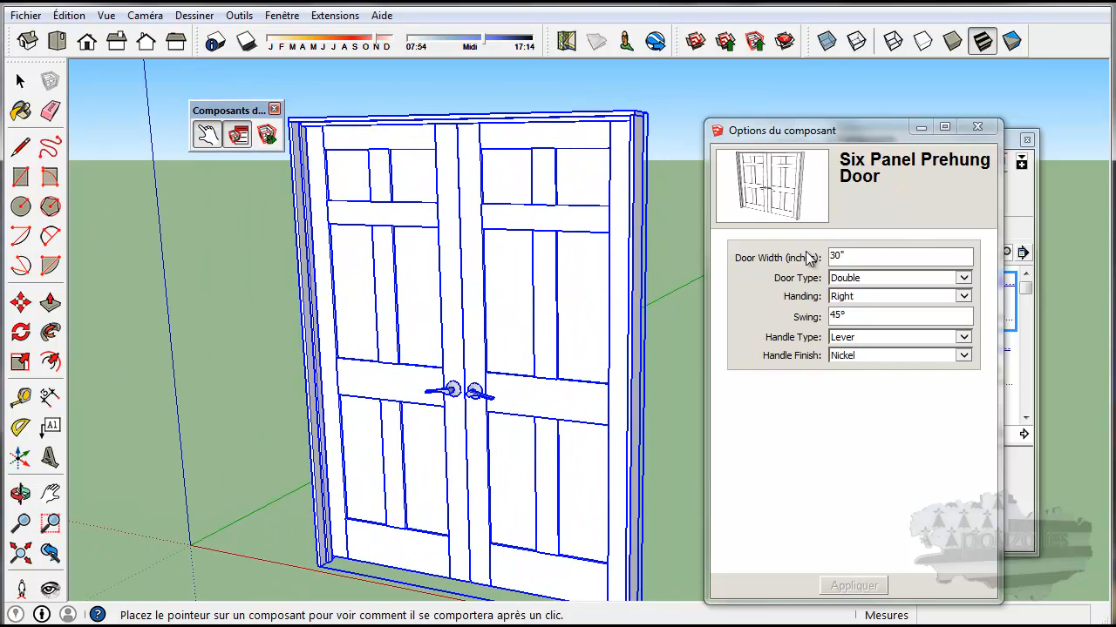
click(19, 82)
double_click(379, 253)
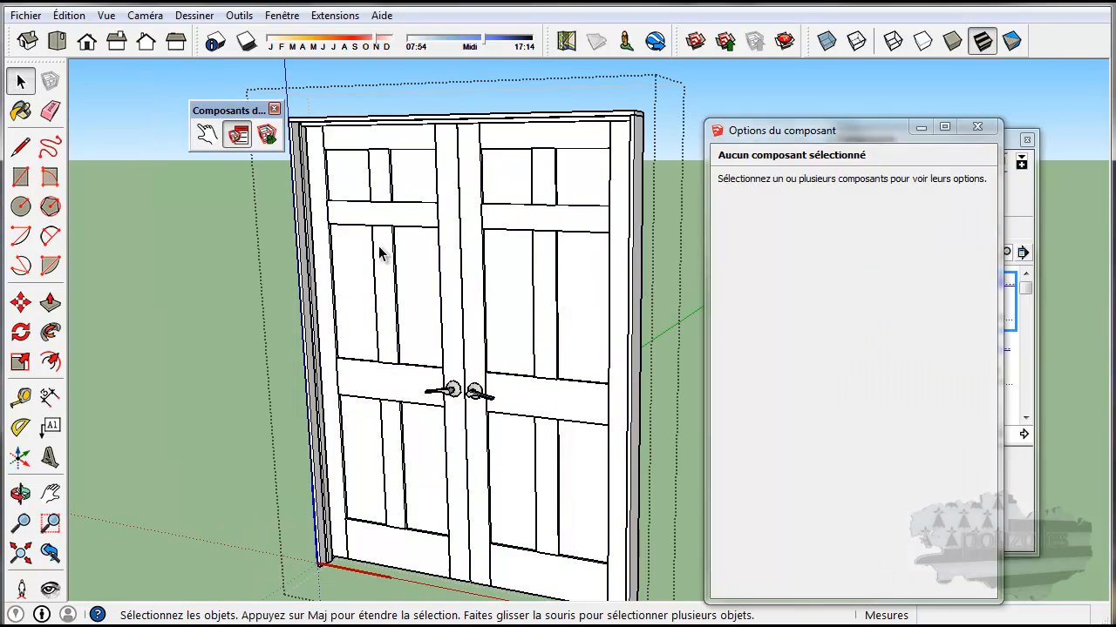
double_click(380, 253)
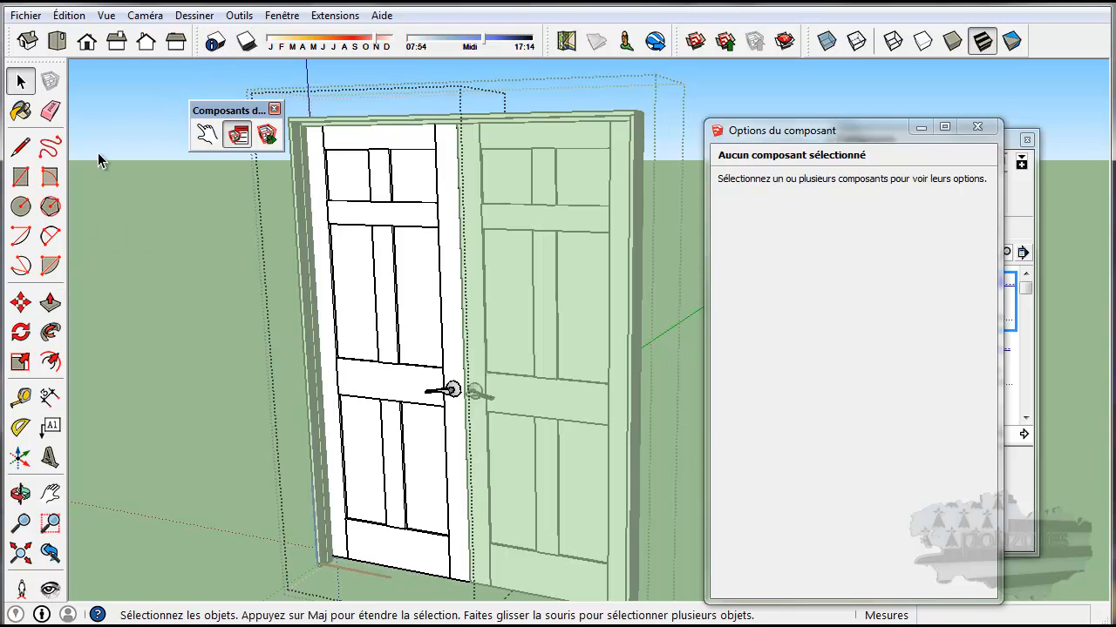
Step: Paint the left door leaf with the 0047_Kaki colour from the Couleurs-Noms materials collection
click(21, 111)
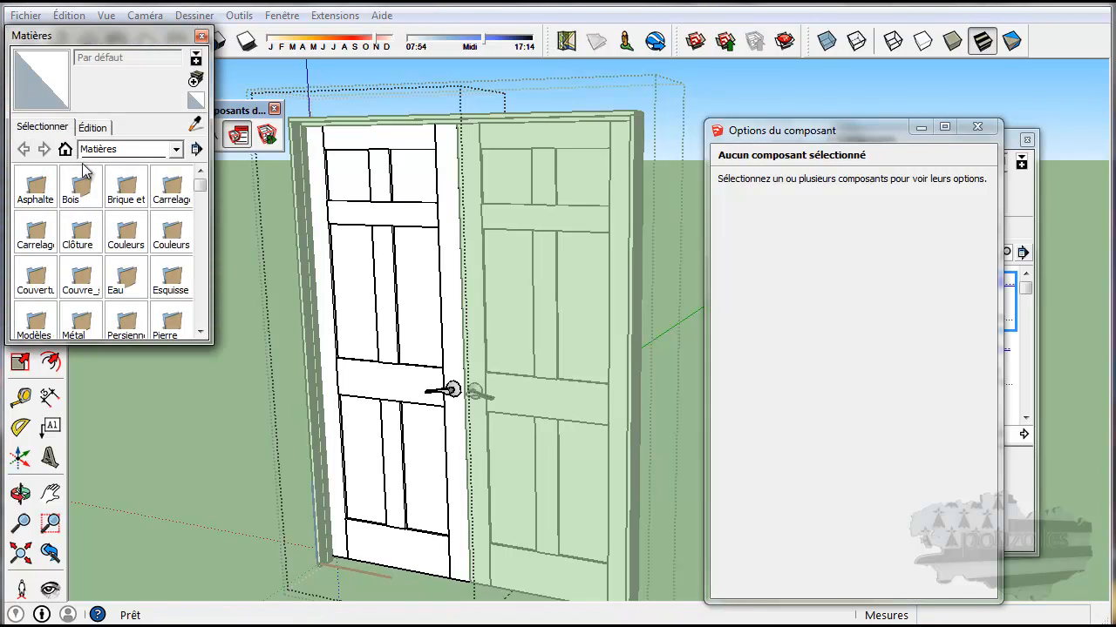
click(176, 150)
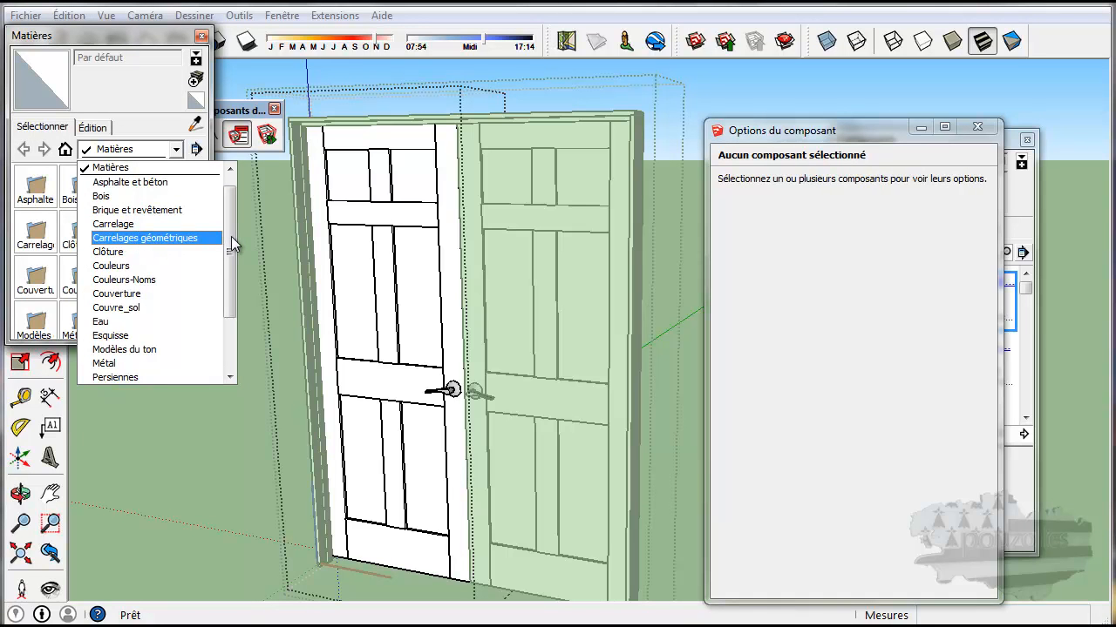
click(152, 280)
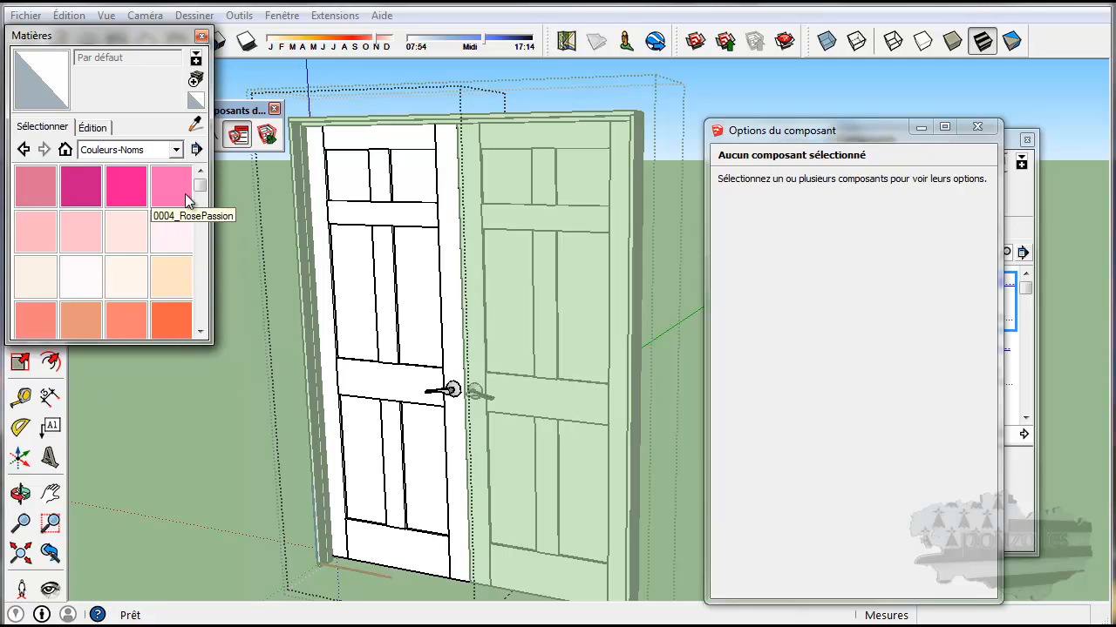
mouse_move(201, 187)
mouse_down()
mouse_move(207, 231)
mouse_move(203, 220)
mouse_up()
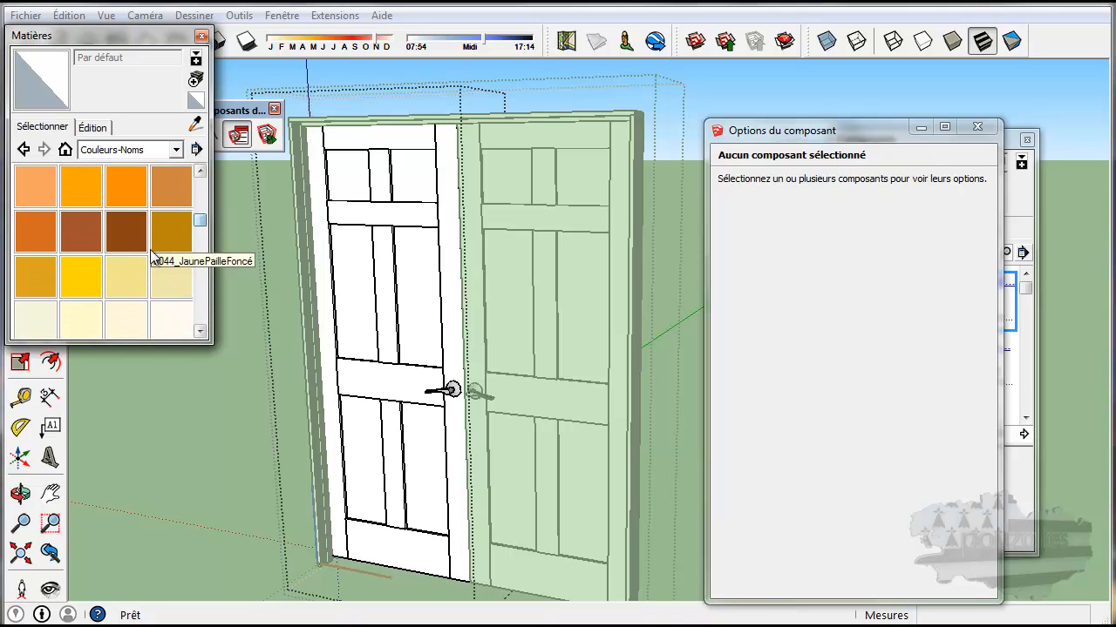
click(129, 275)
click(374, 297)
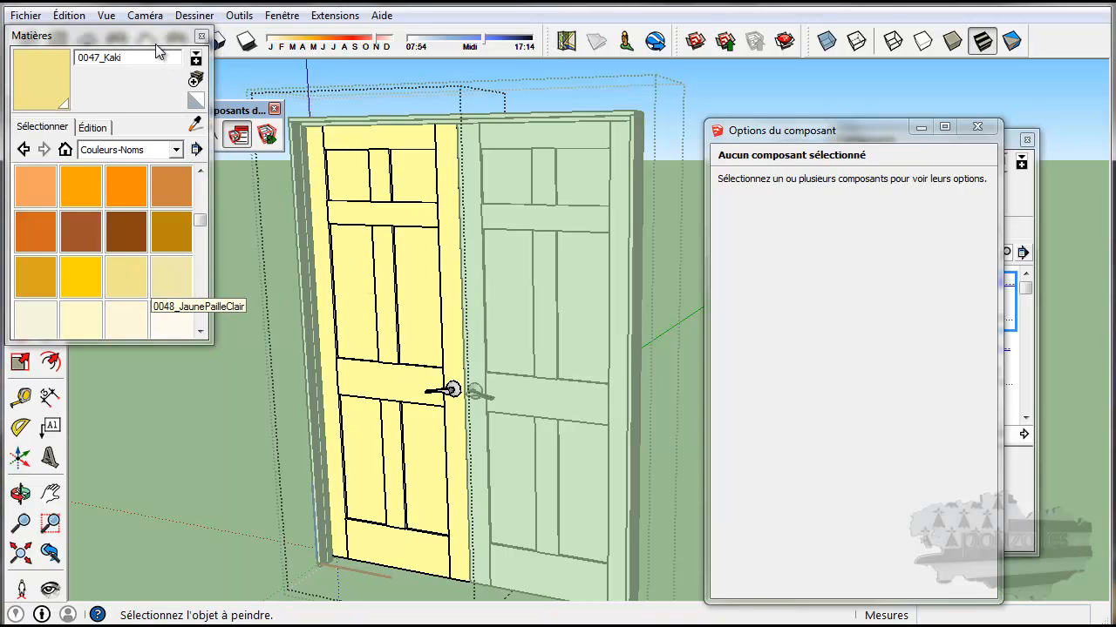
Step: Leave the left leaf and open the double door's nested right leaf for editing
drag(104, 35, 195, 319)
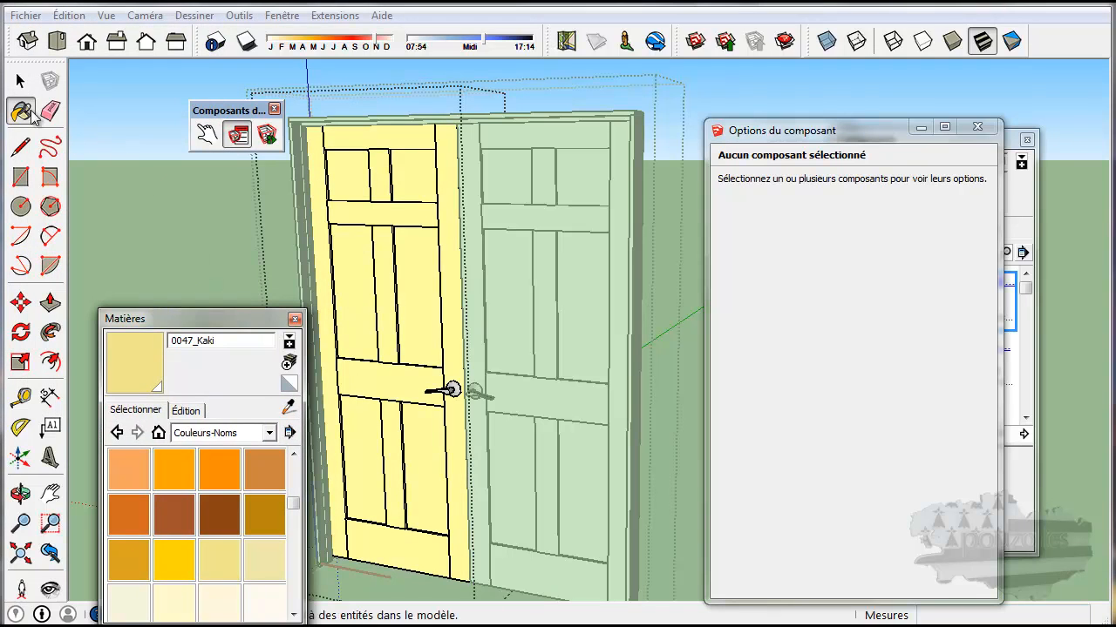
click(21, 81)
click(122, 179)
middle_drag(417, 287, 563, 334)
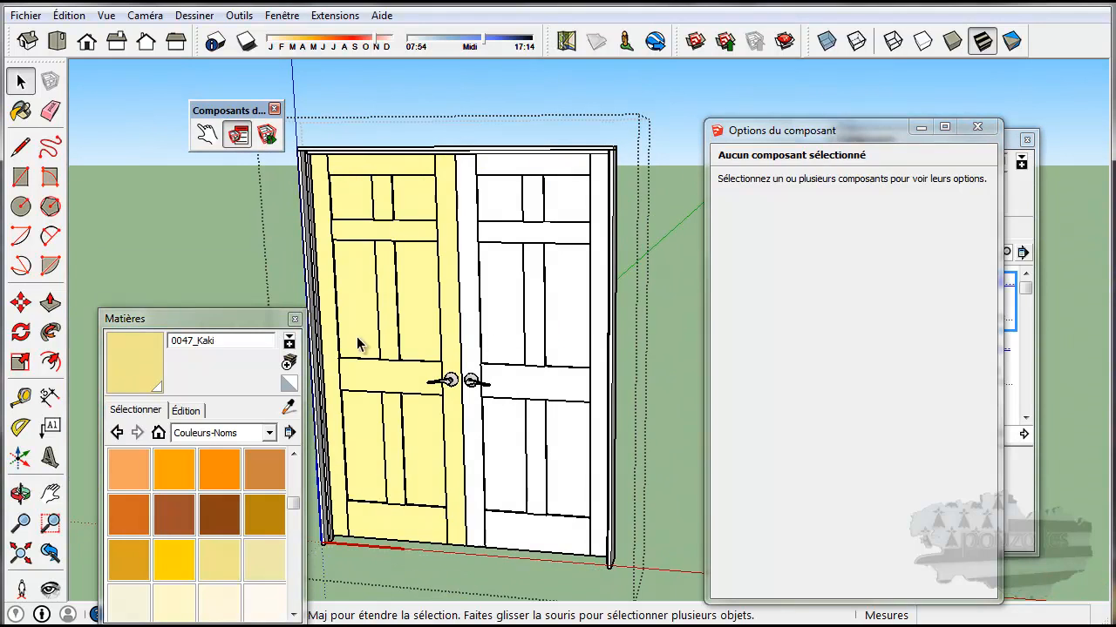
double_click(552, 327)
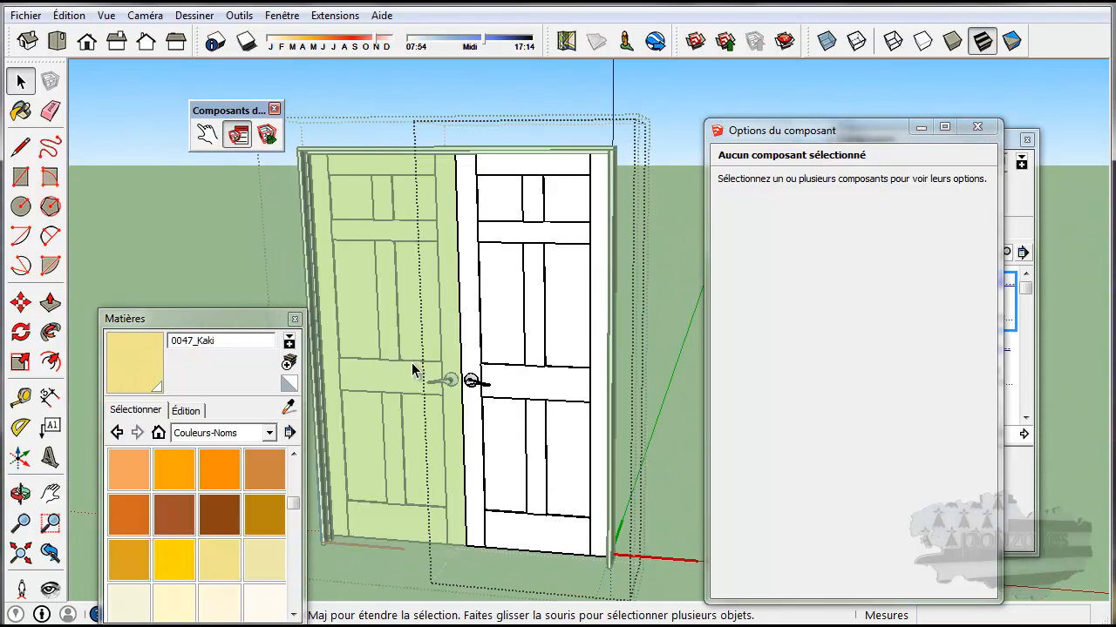
Step: Paint the right door leaf with the 0047_Kaki colour, close the materials window and leave component editing
click(144, 384)
click(536, 348)
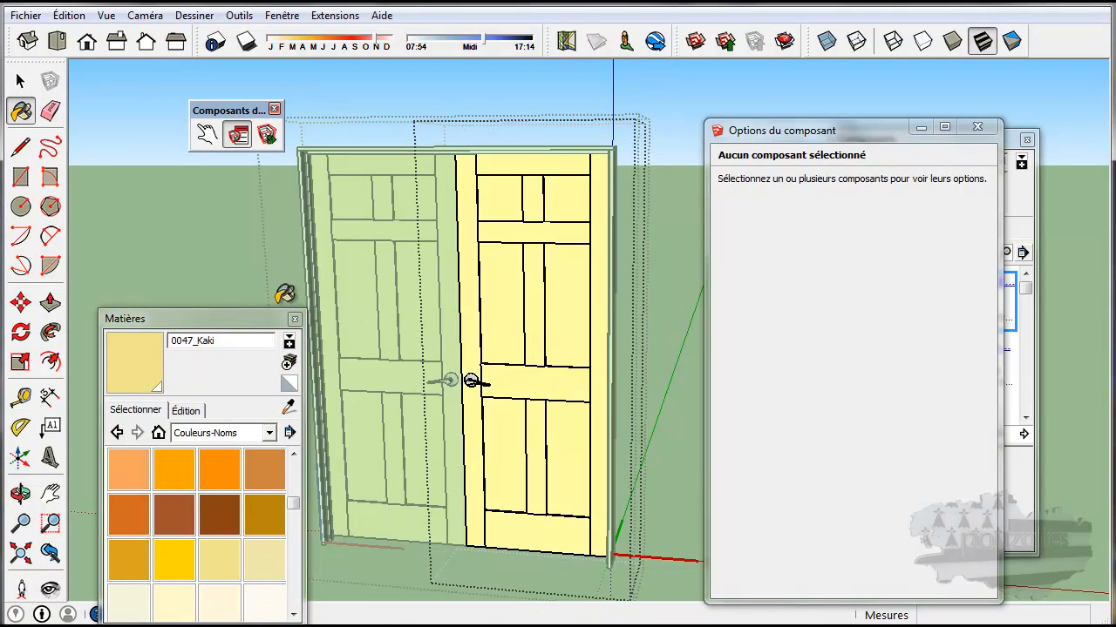
key(space)
click(148, 207)
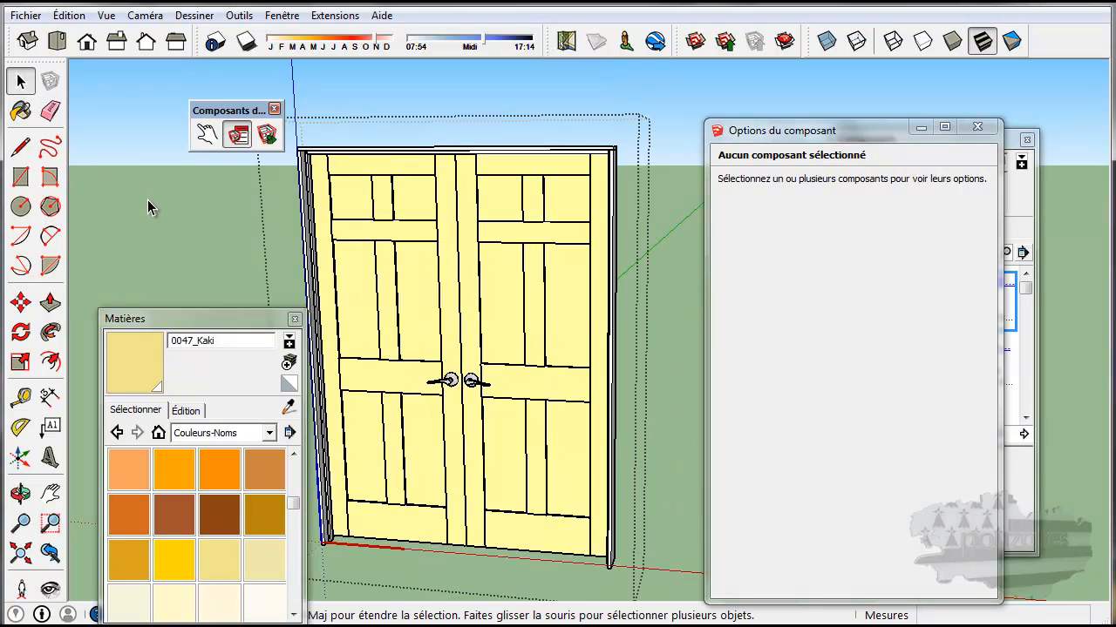
click(295, 319)
click(202, 296)
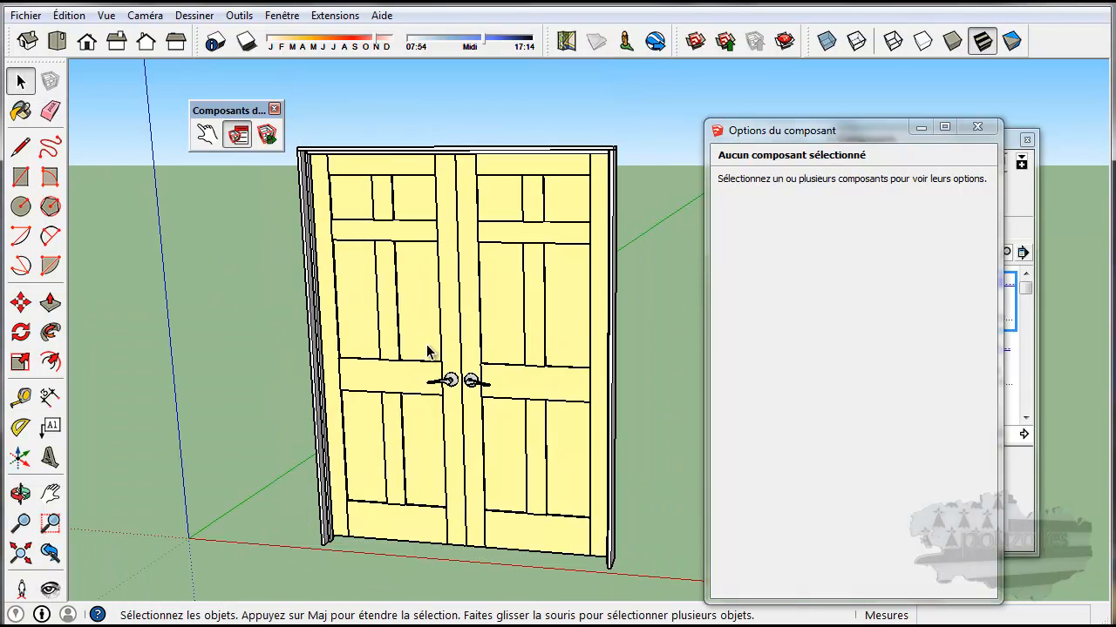
Step: Open both leaves of the painted double door with the Interact tool
click(207, 134)
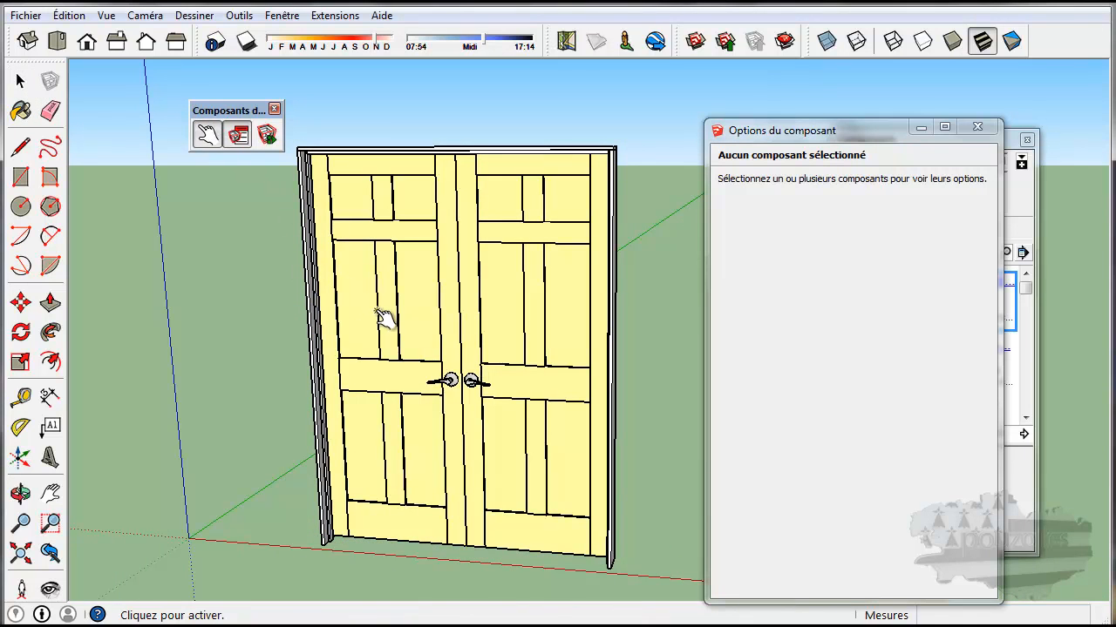
click(410, 313)
click(517, 319)
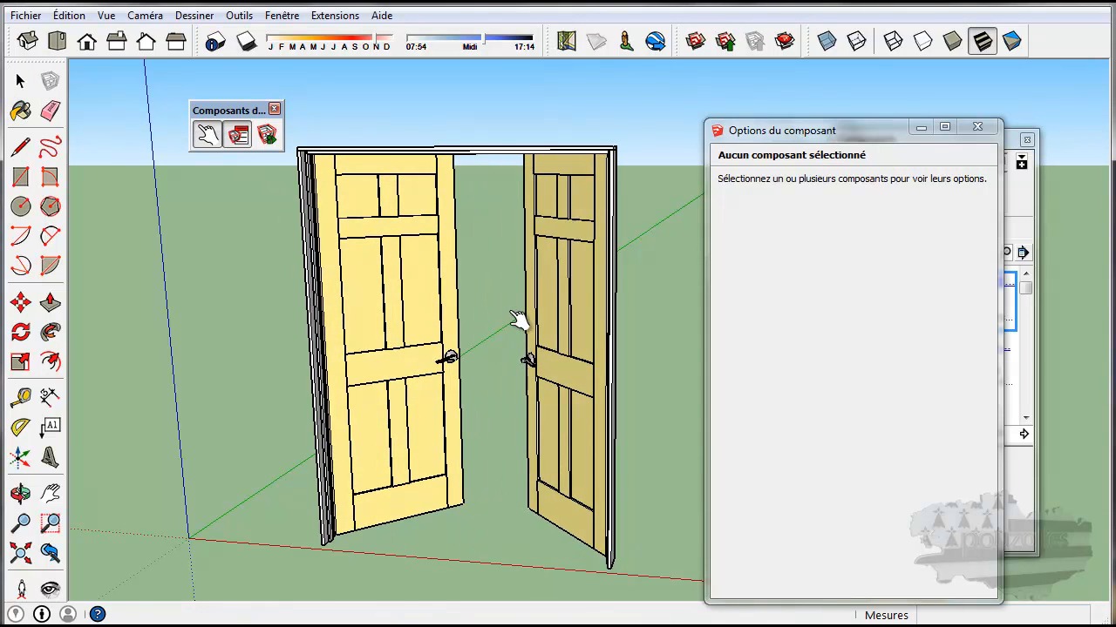
middle_drag(623, 344, 648, 337)
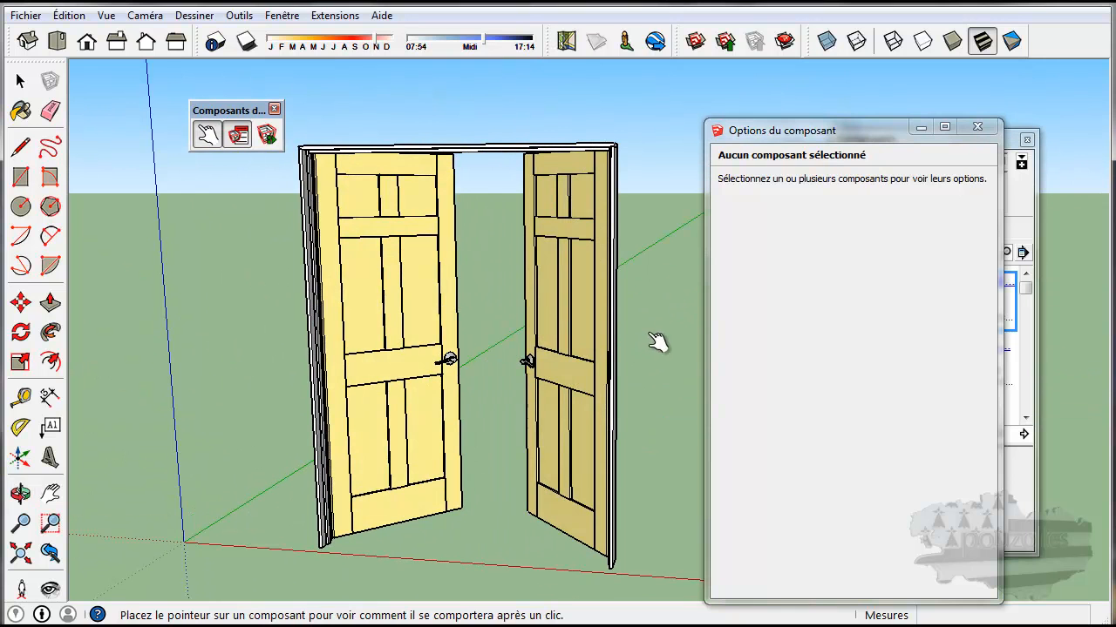
Step: Close the component options window and the component browser showing the dc door results
click(979, 128)
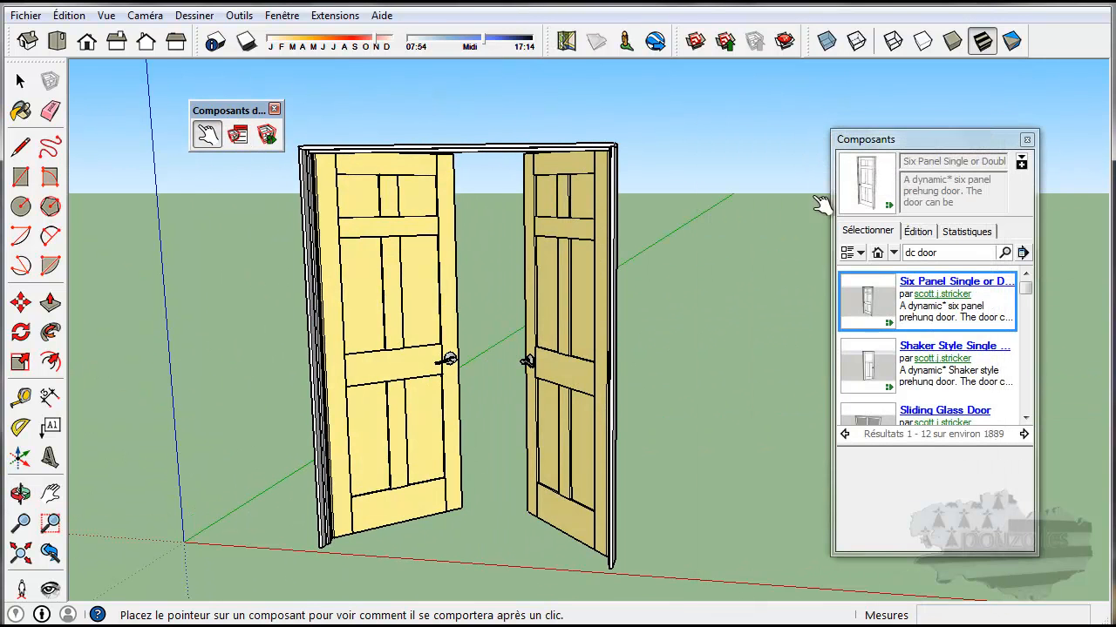
mouse_move(1029, 294)
mouse_down()
mouse_move(1026, 401)
mouse_move(1025, 284)
mouse_up()
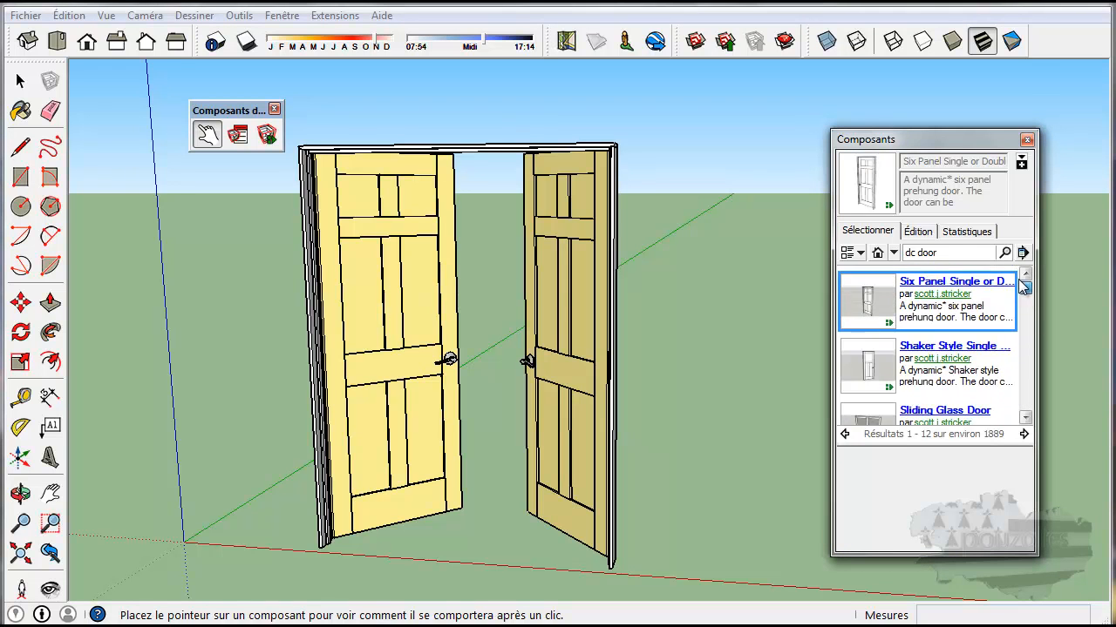
click(1027, 141)
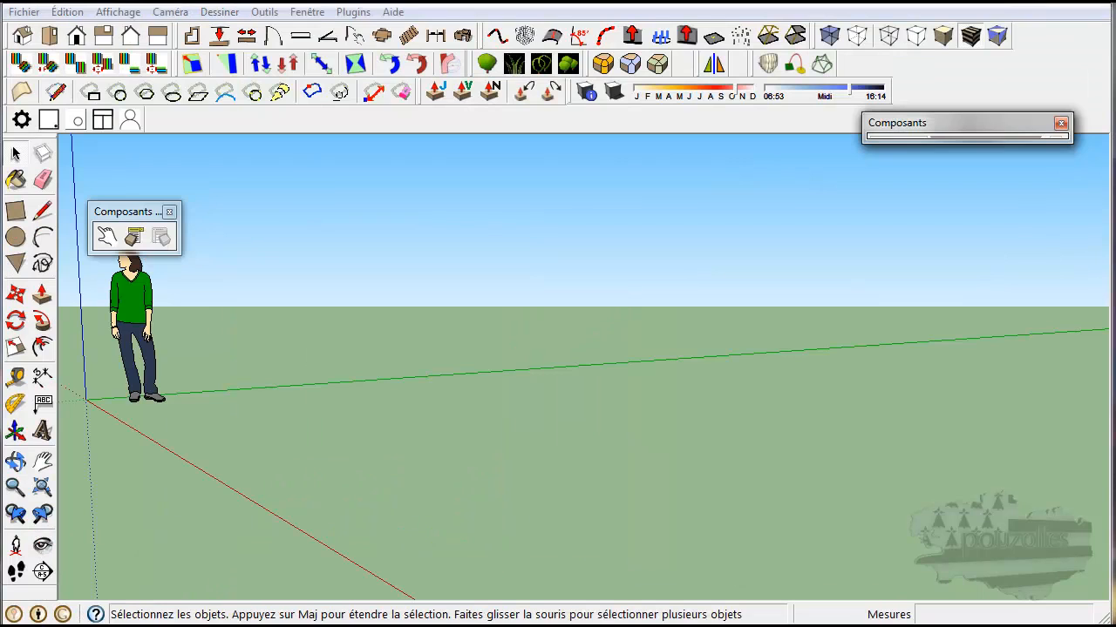
Step: Switch to the older SketchUp version and search its 3D Warehouse for dc door
click(25, 13)
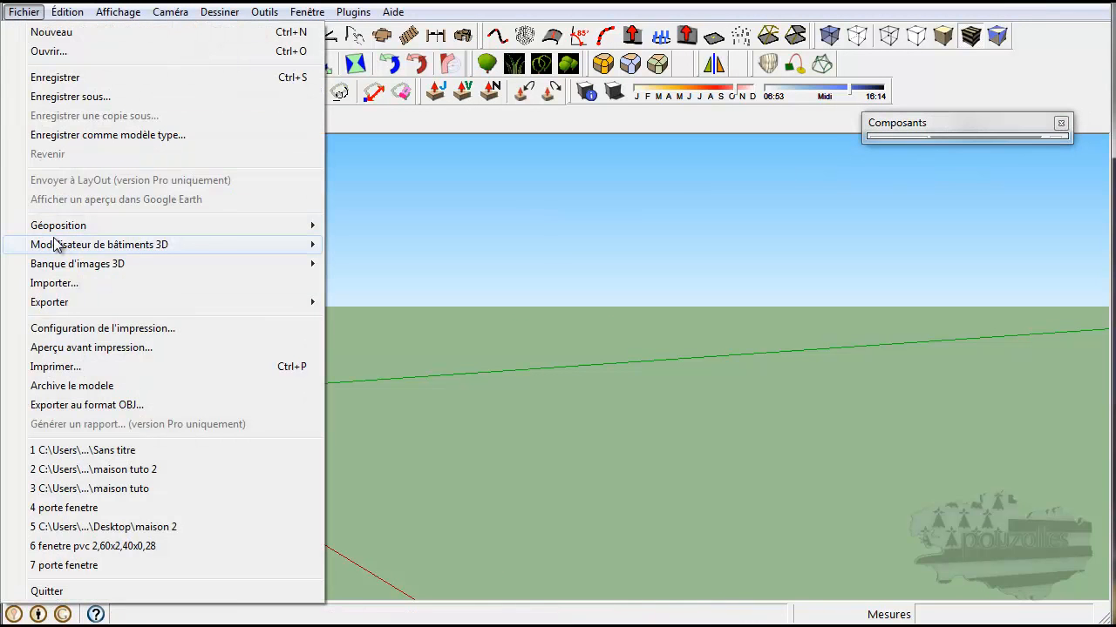
mouse_move(72, 251)
mouse_move(100, 270)
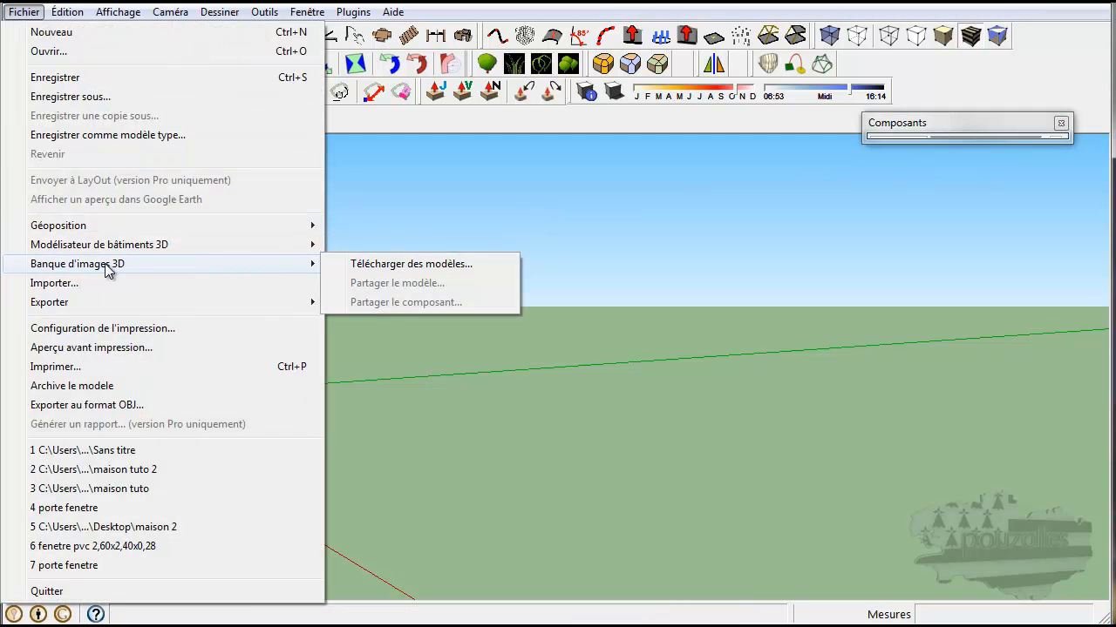
click(438, 264)
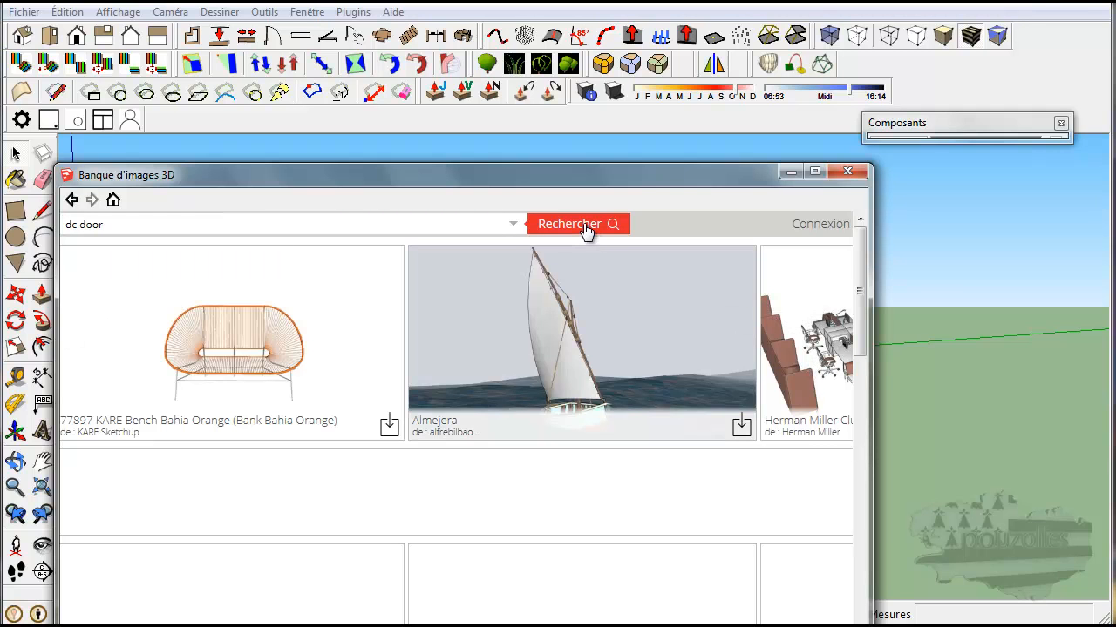
click(585, 229)
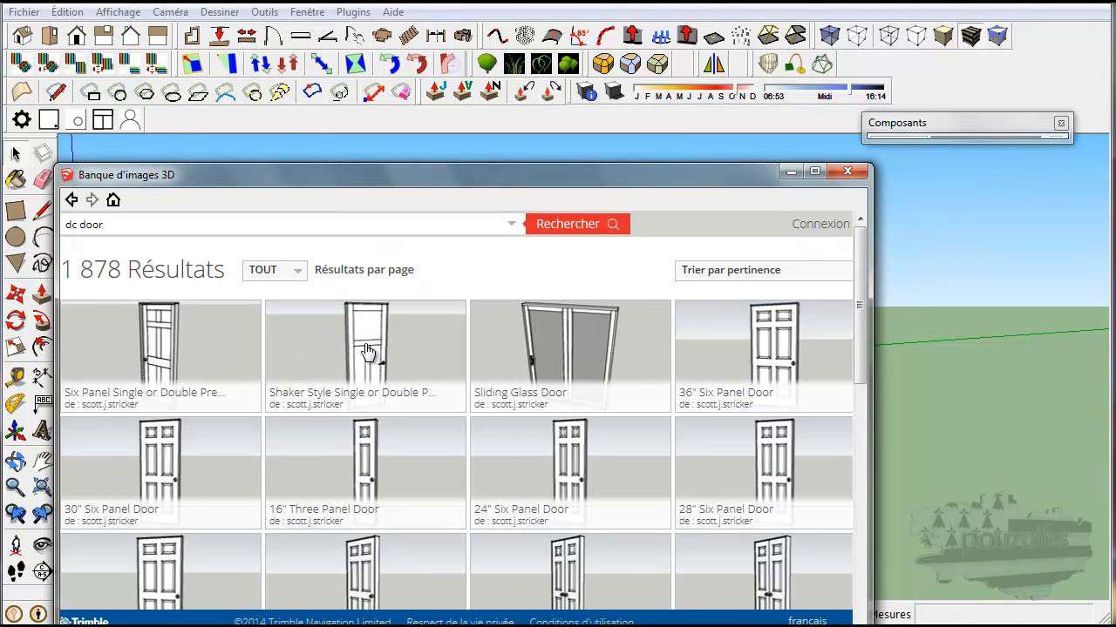
Step: Open the 20" Three Panel Double Door from the search results and try to download it into the model
scroll(442, 373, down, 3)
scroll(442, 373, down, 1)
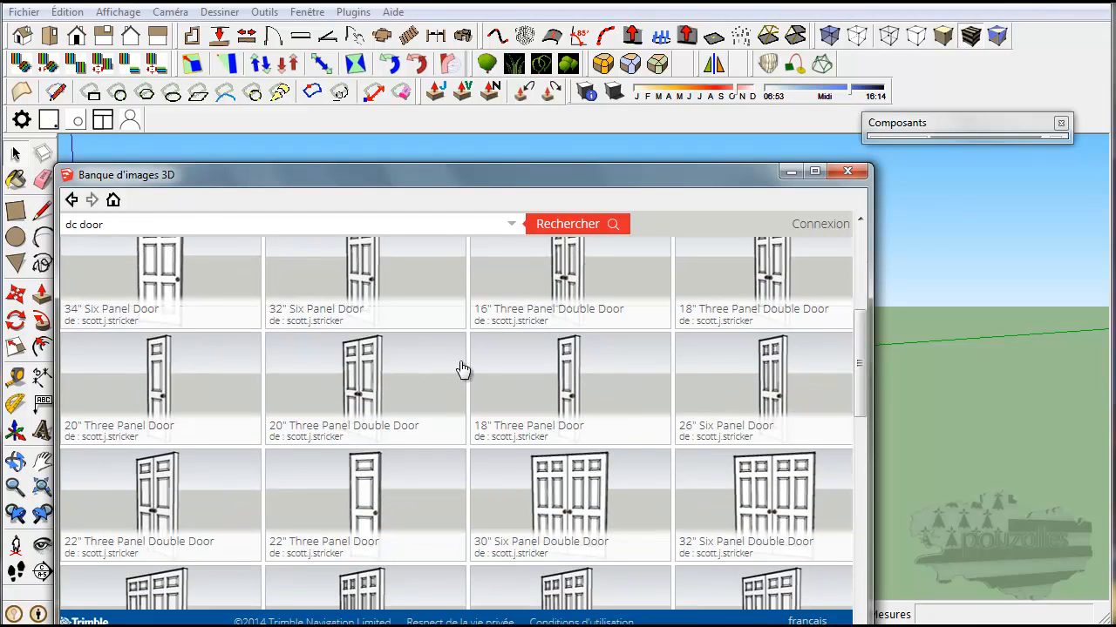
click(376, 374)
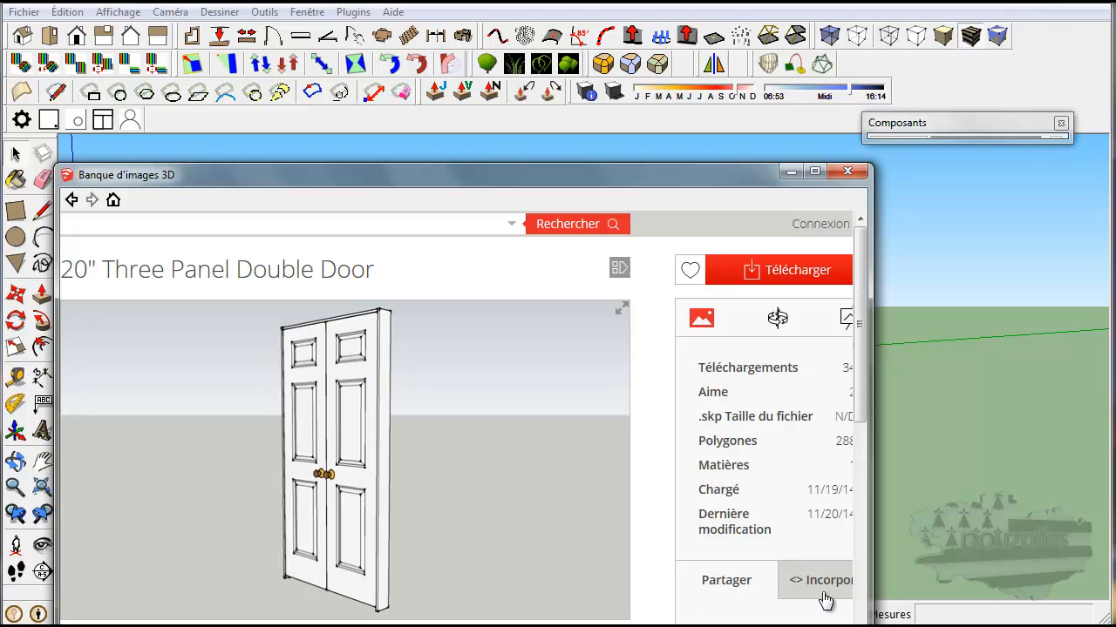
click(820, 590)
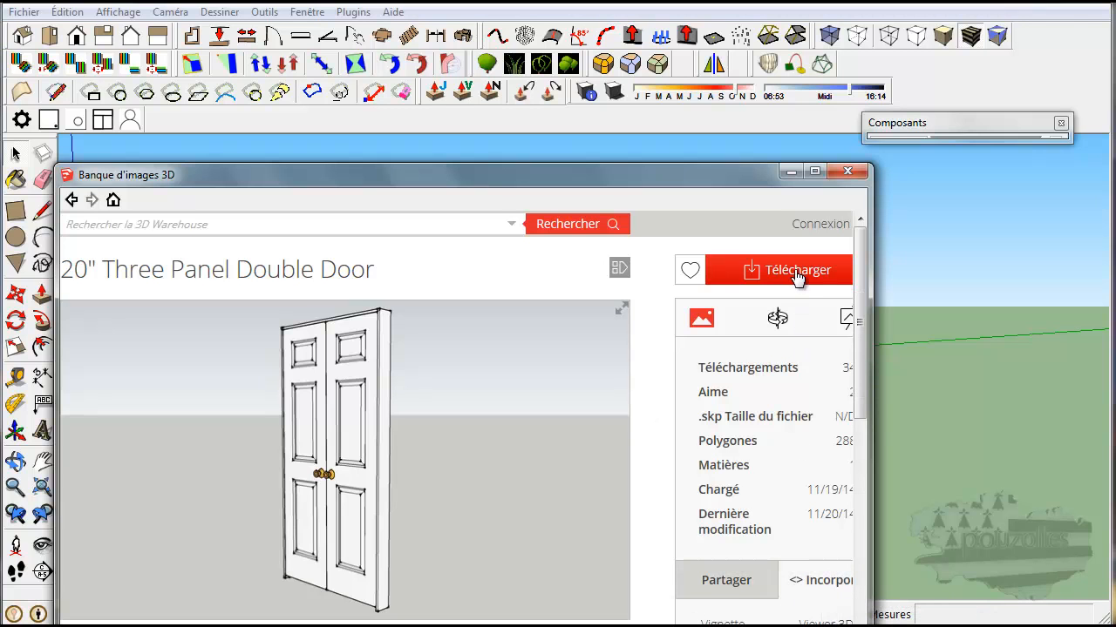
click(798, 272)
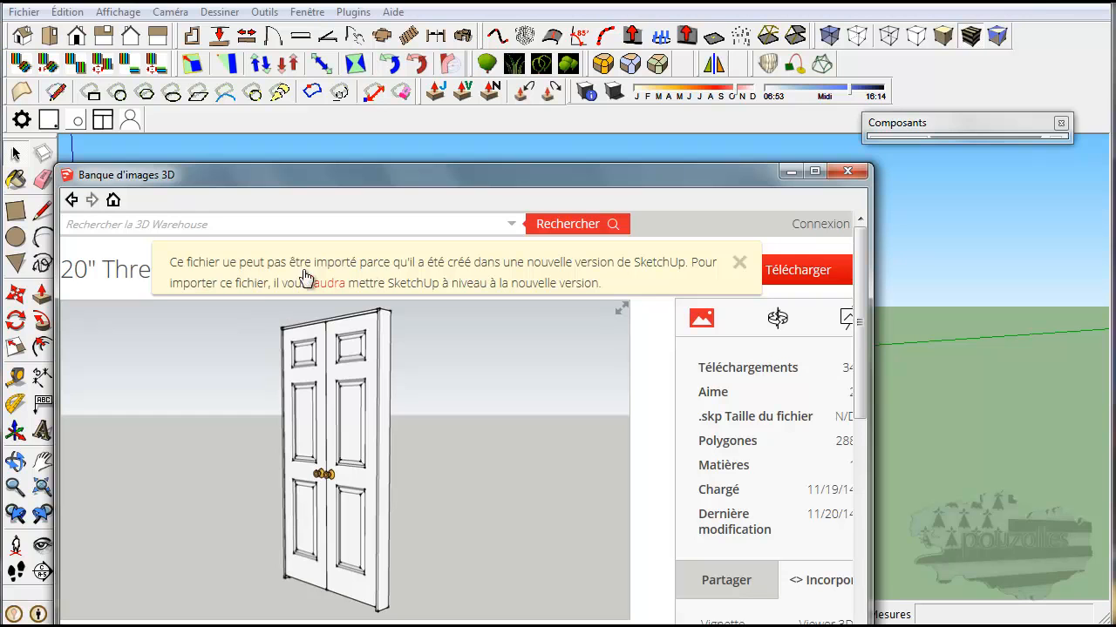
click(739, 263)
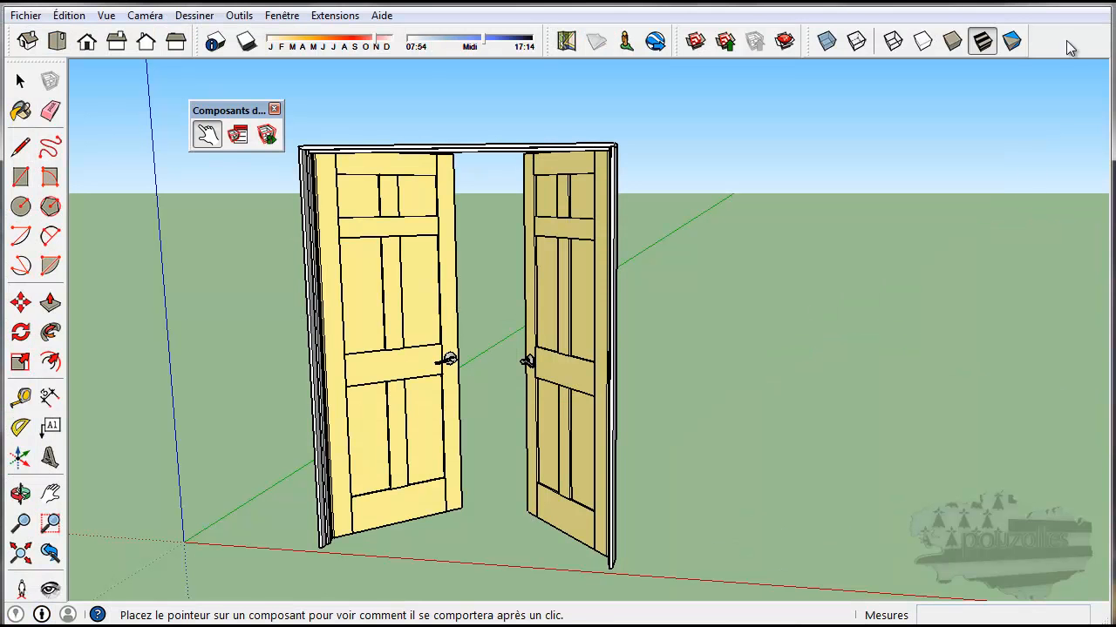
Step: Return to the older SketchUp's 3D Warehouse, try downloading the 20" Three Panel Double Door again and close the warehouse window
click(1084, 2)
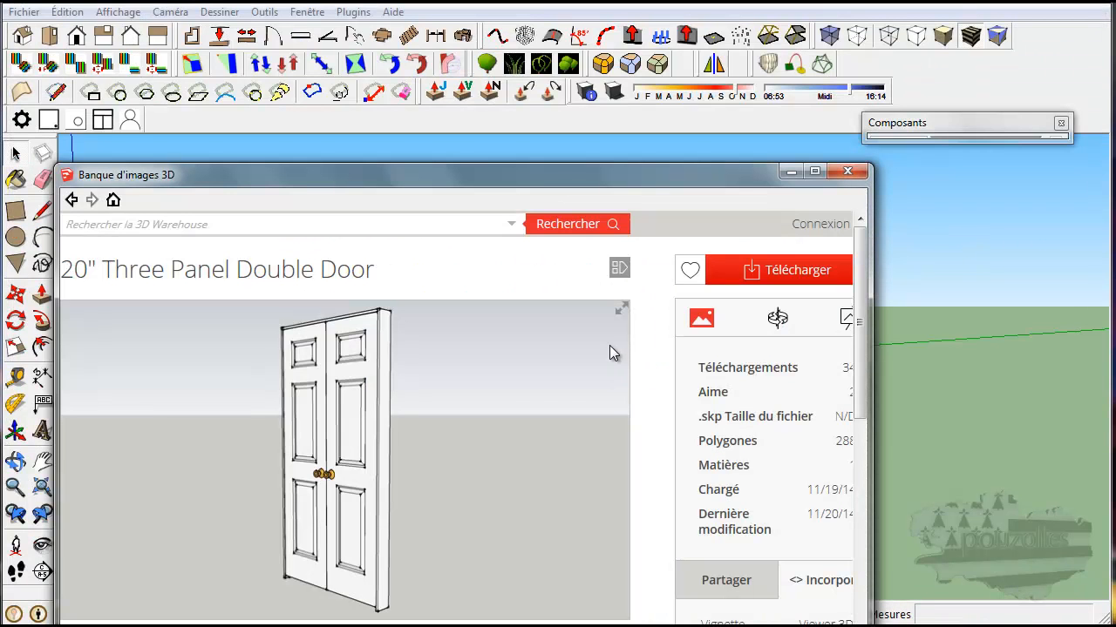
click(811, 276)
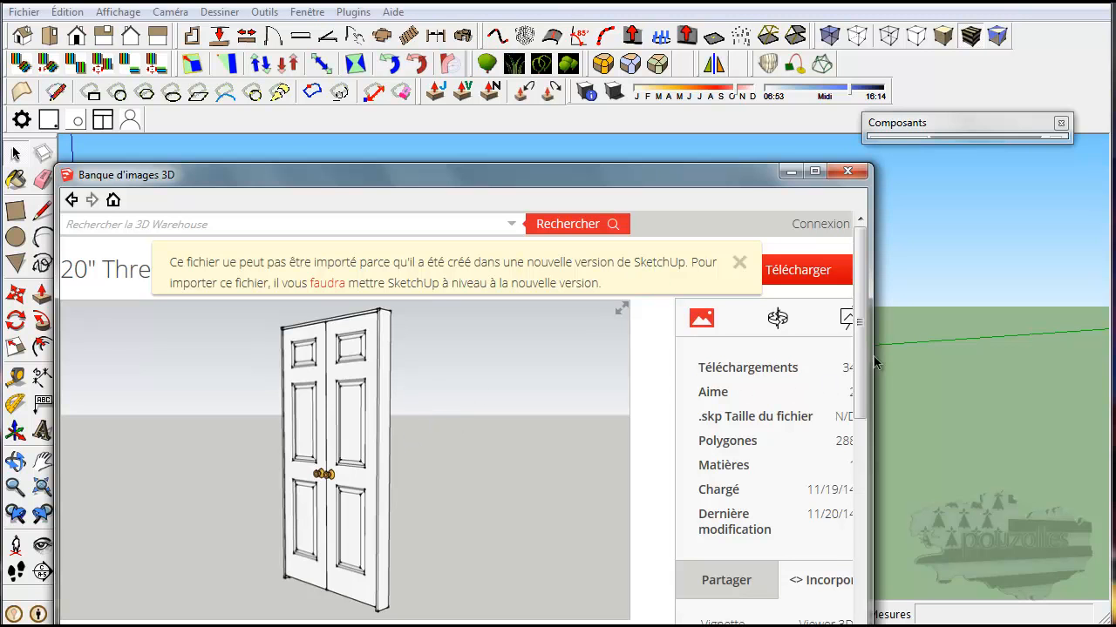
mouse_move(863, 371)
mouse_down()
mouse_move(869, 532)
mouse_move(859, 355)
mouse_up()
click(848, 171)
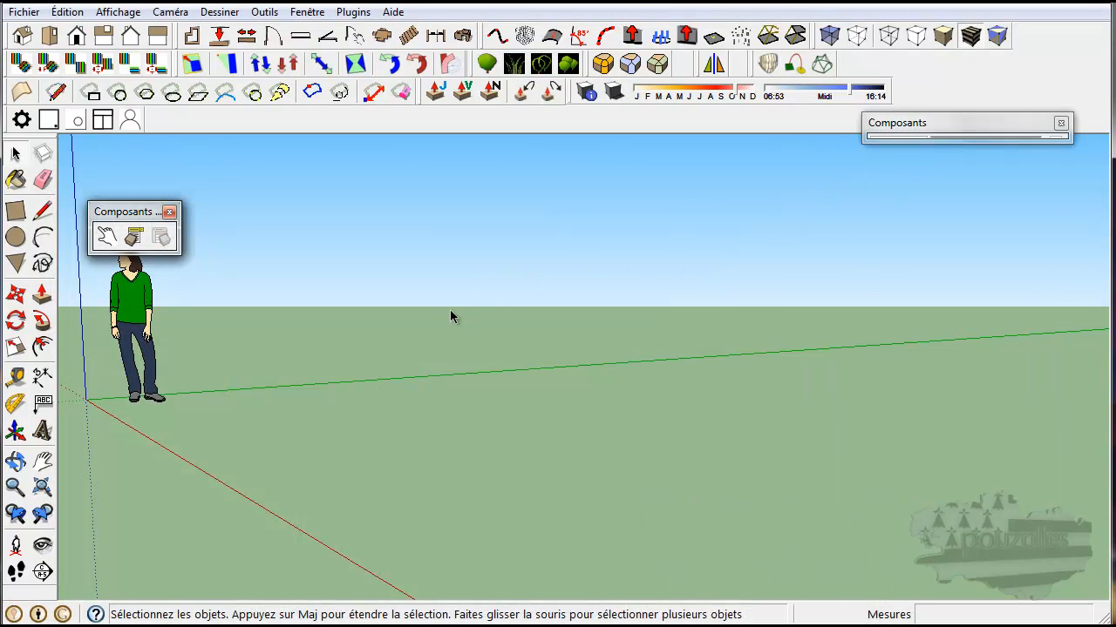
Step: Expand the component browser and open the Échantillon de composants collection
click(1010, 131)
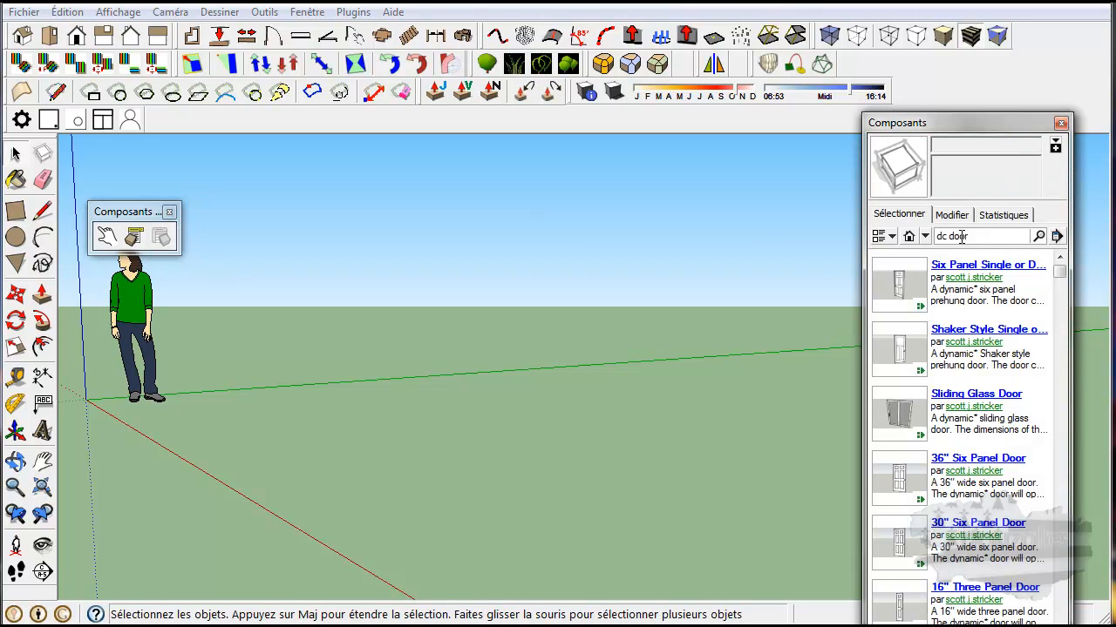
click(925, 237)
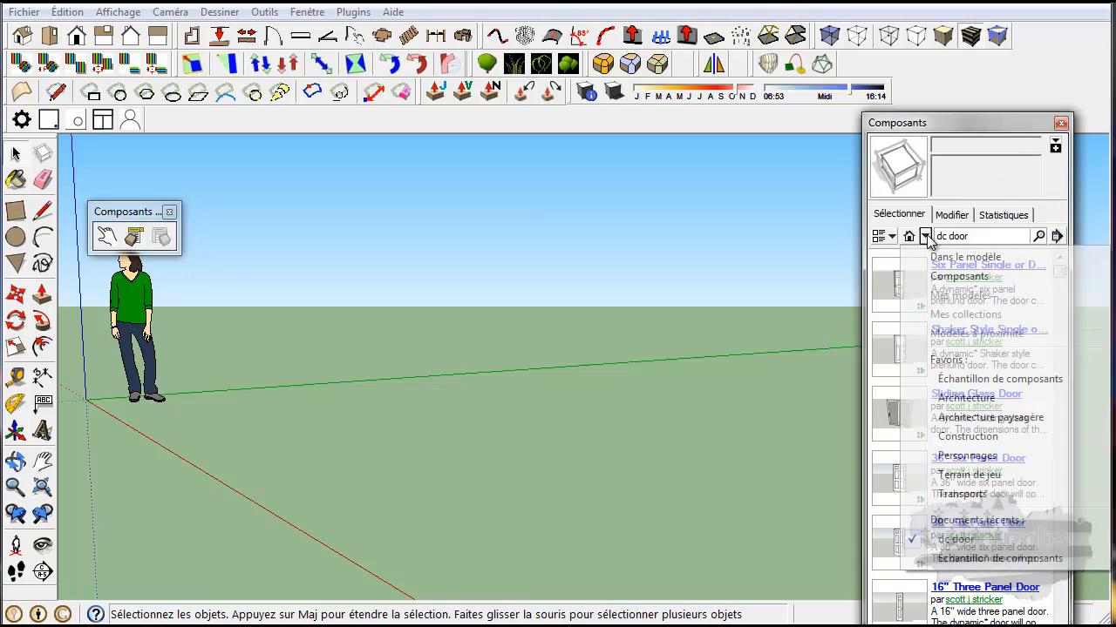
click(959, 276)
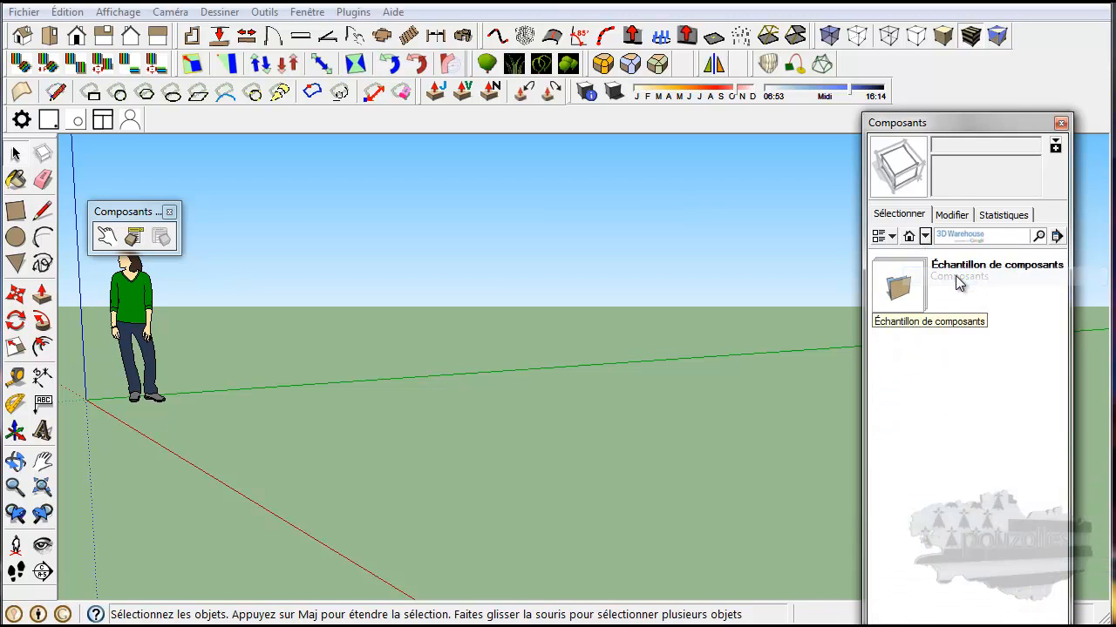
click(918, 298)
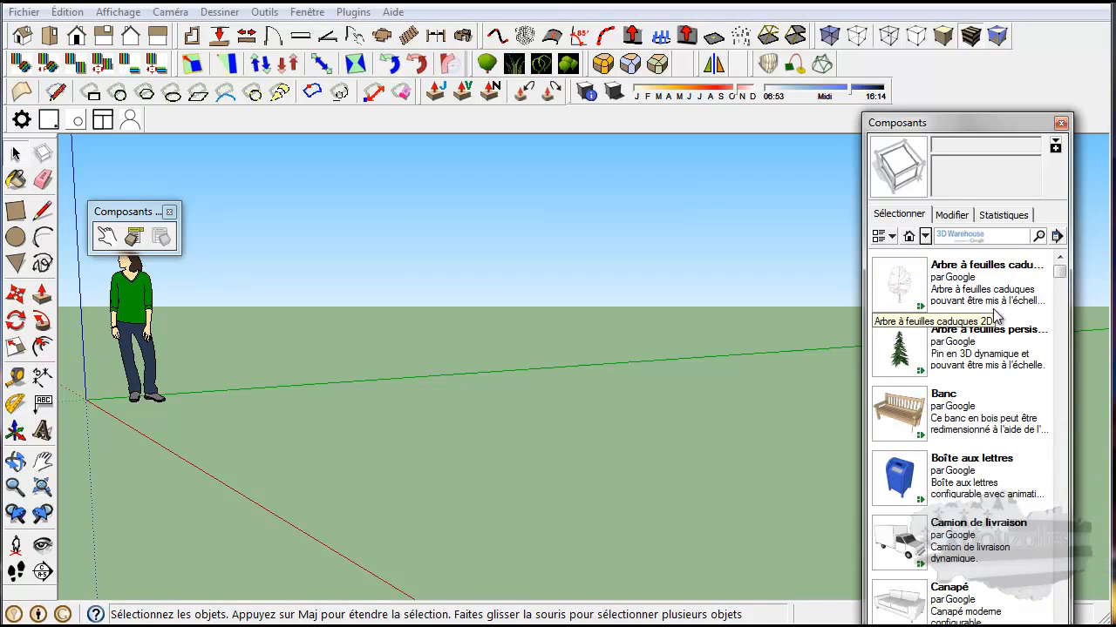
Step: Insert the Escalier flottant component from the sample collection on the ground near the red axis
drag(1060, 276, 1063, 377)
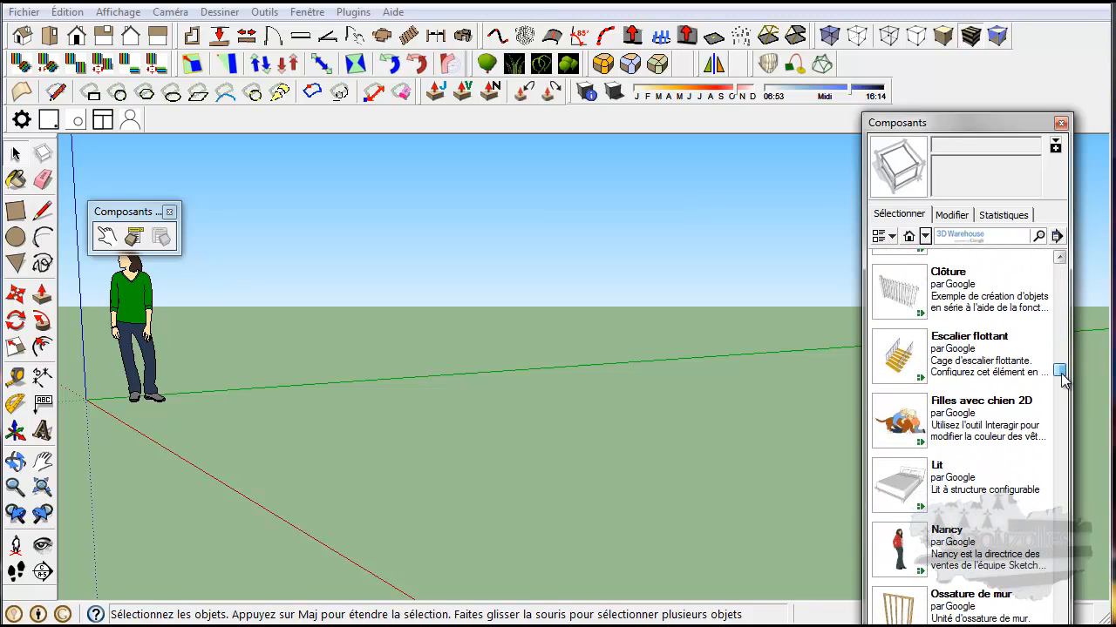
click(906, 355)
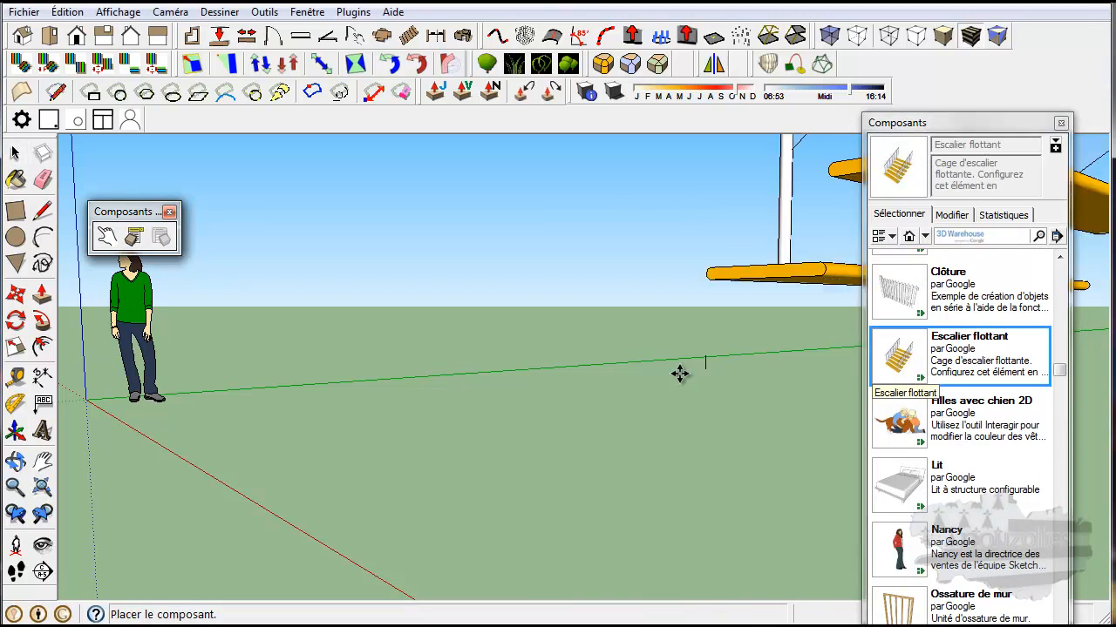
click(399, 463)
middle_drag(597, 436, 715, 489)
key(m)
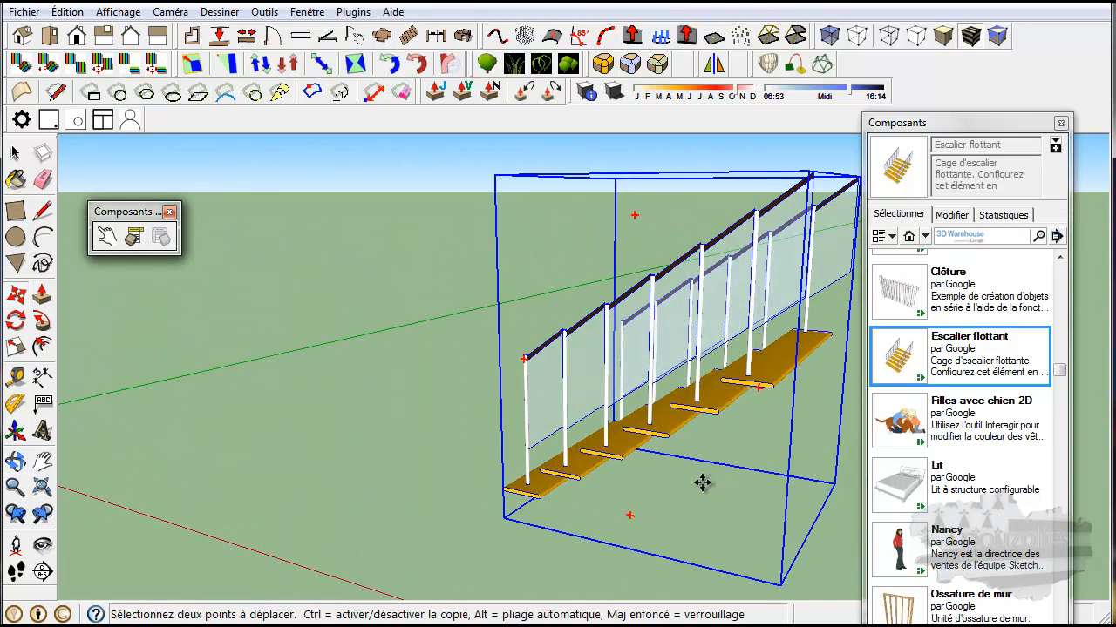
Step: Check the floating staircase with the Interact tool and view its Rise and Run component options
click(105, 236)
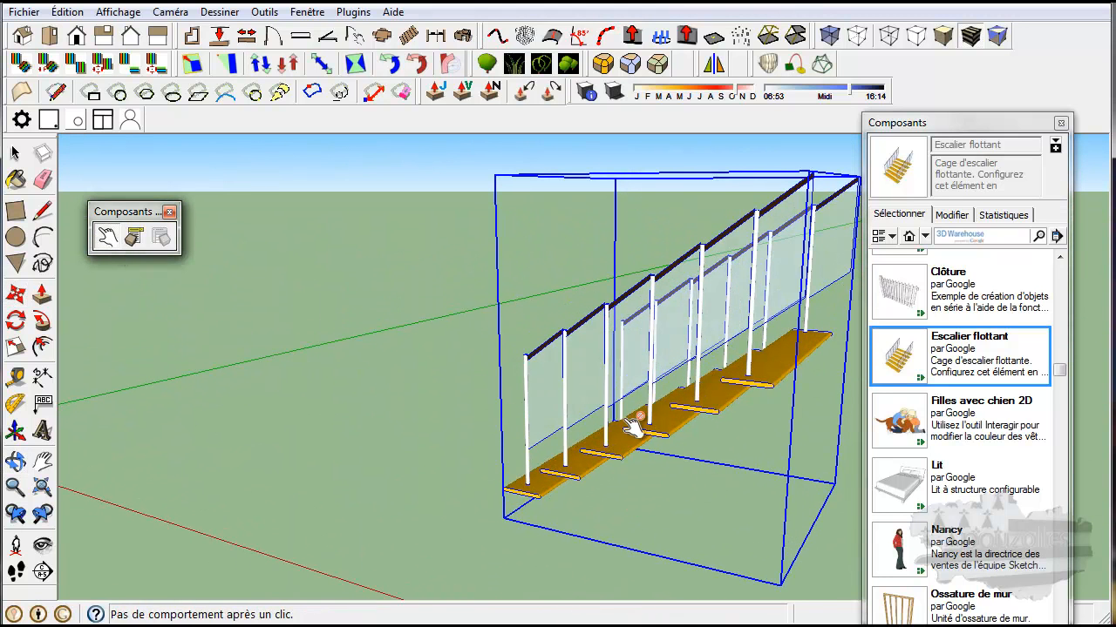
click(133, 236)
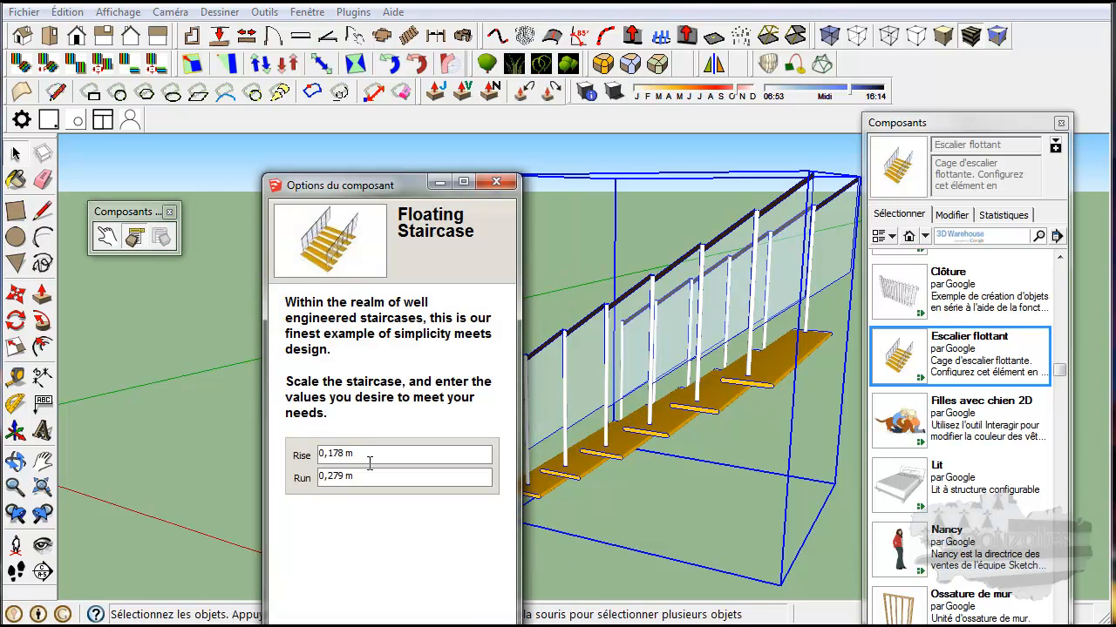
click(496, 183)
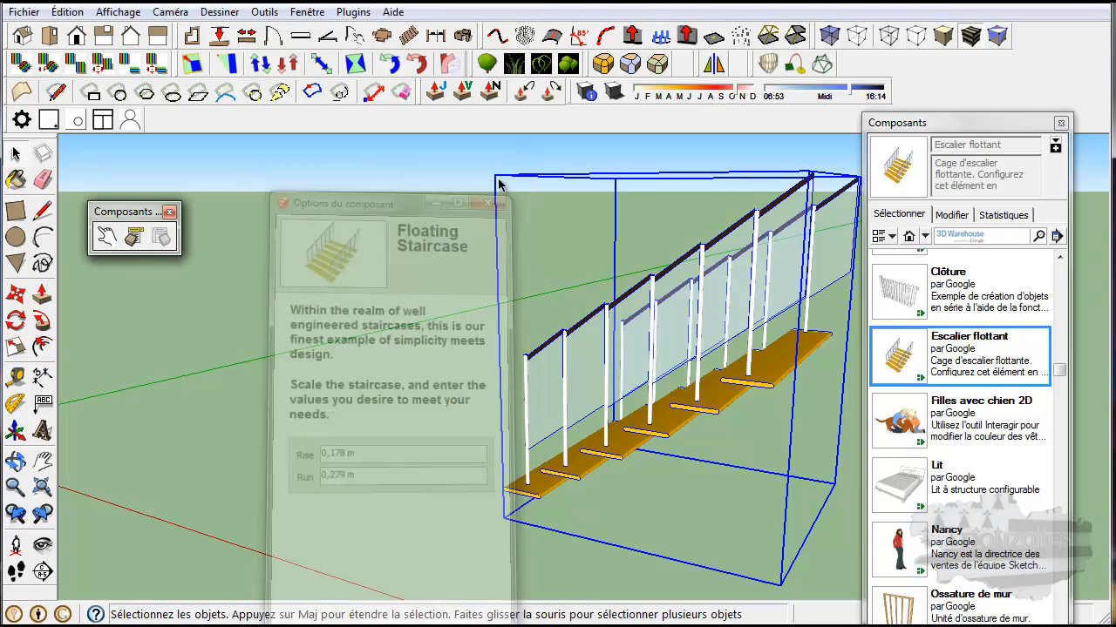
Step: Browse the remaining sample components to the end of the collection and close the component browser
drag(1059, 375, 1081, 594)
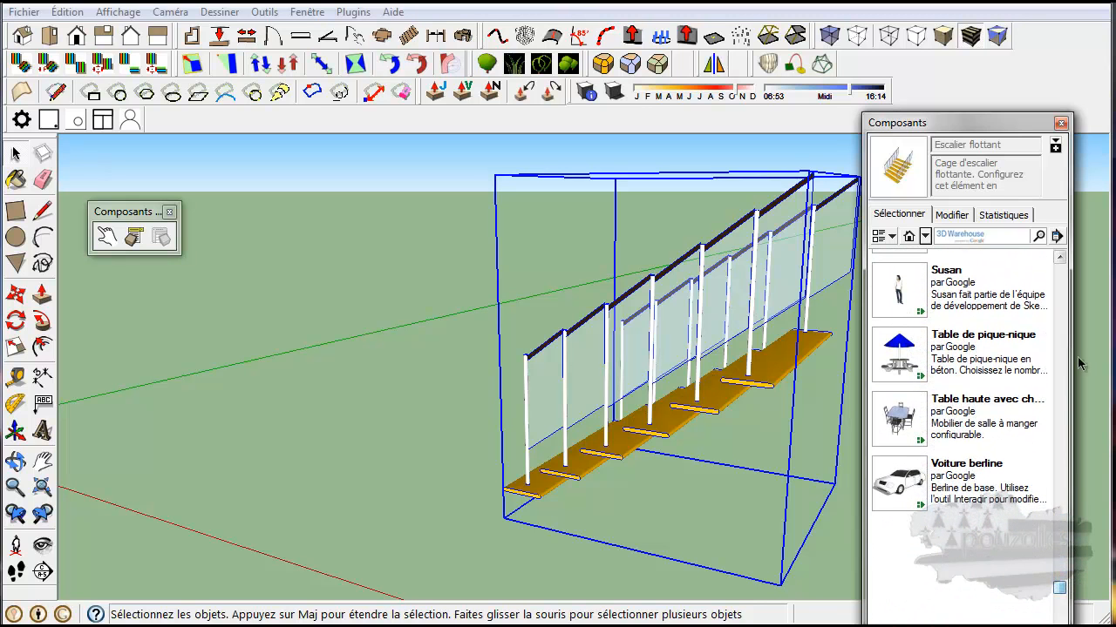
click(1062, 122)
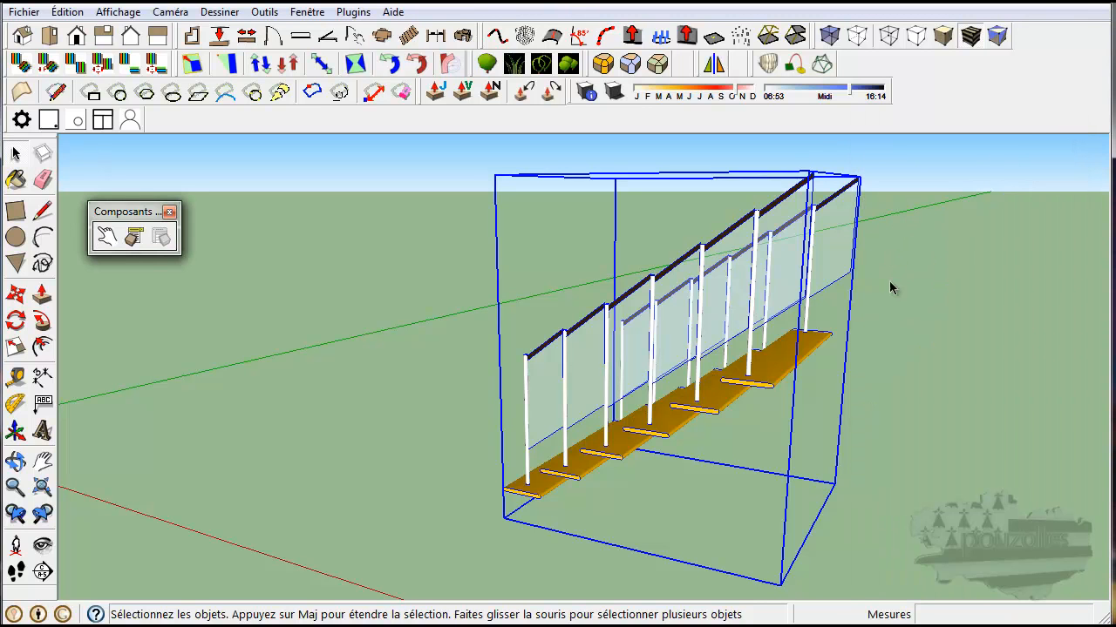